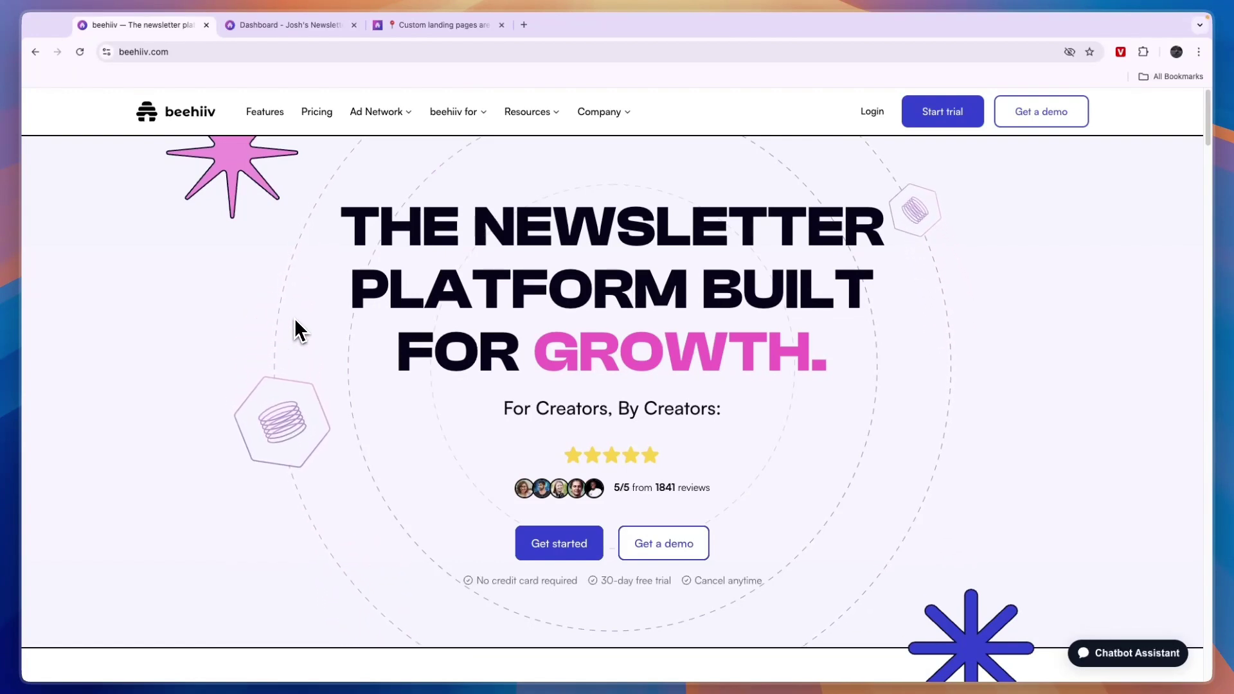
Highlight the 30-day free trial note on beehiiv.com, then switch to the Dashboard tab
scroll(315, 411, "down", 1)
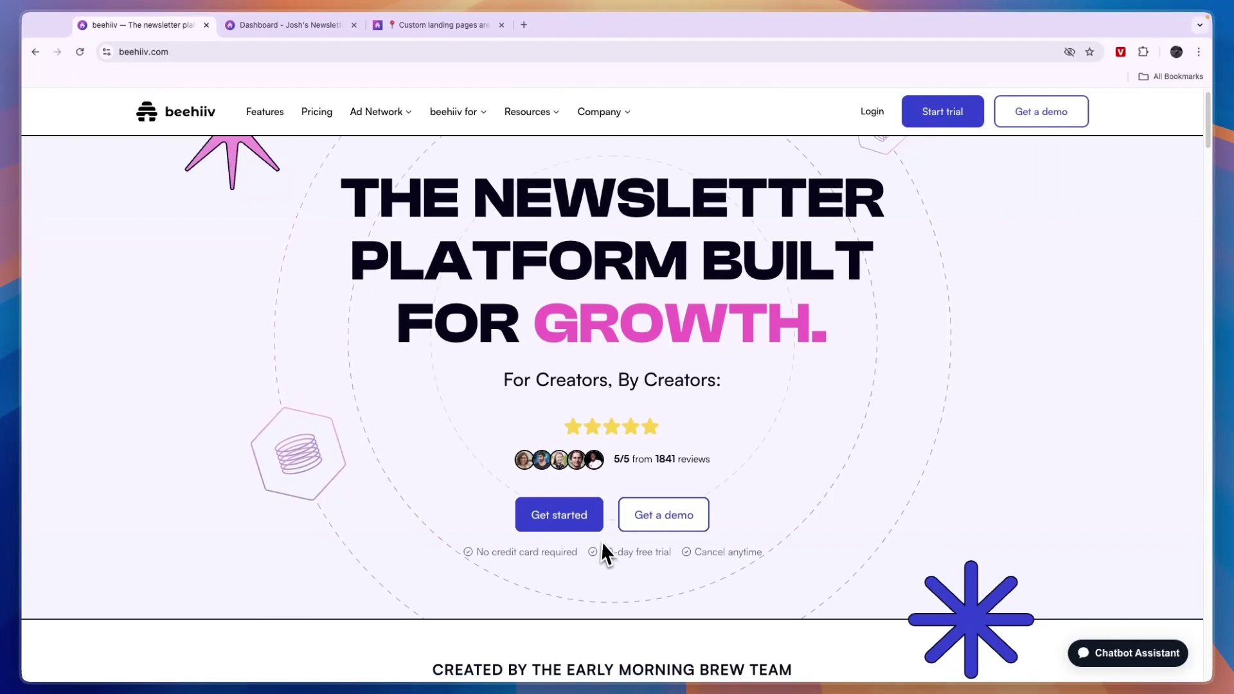
left_click_drag(600, 551, 671, 553)
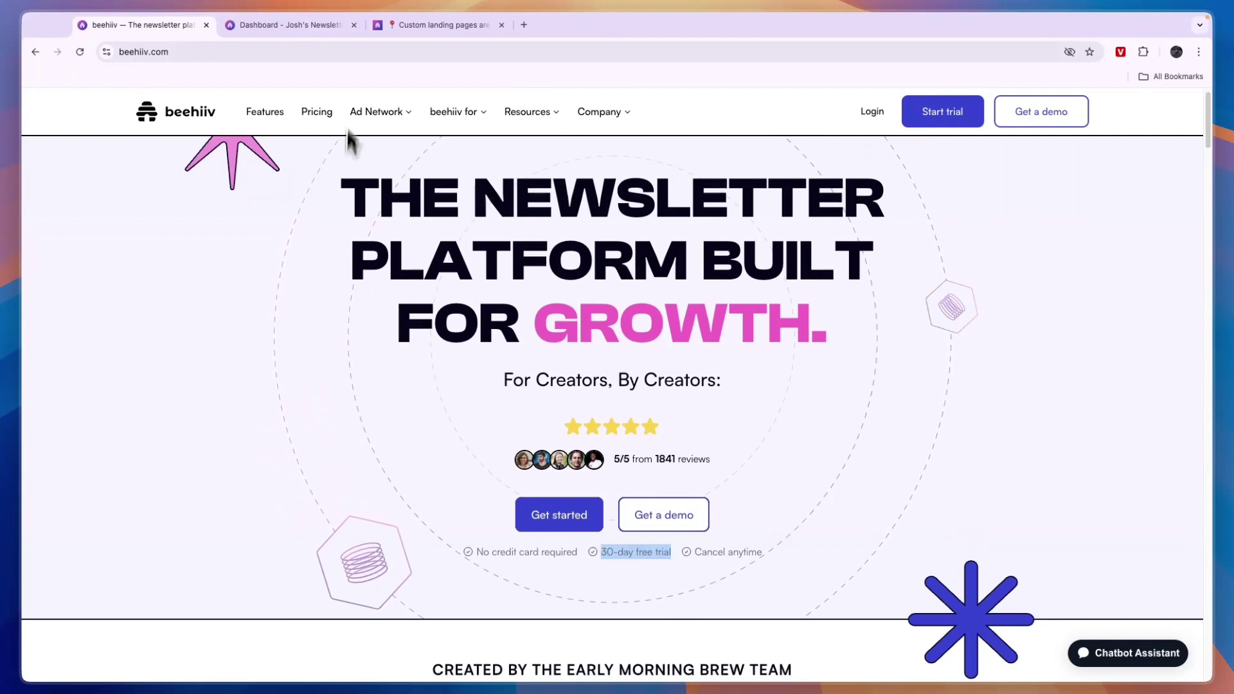
left_click(286, 25)
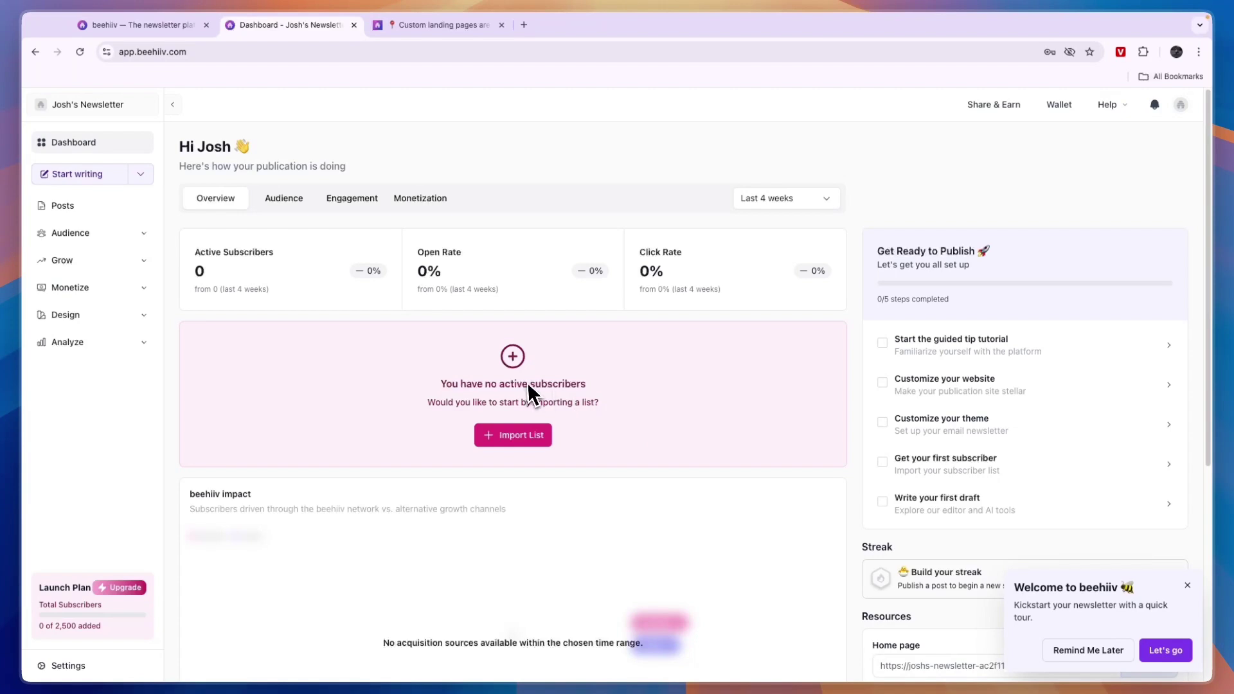
Open Website Builder from the Design menu and switch the page preview to Signup Page
left_click(144, 316)
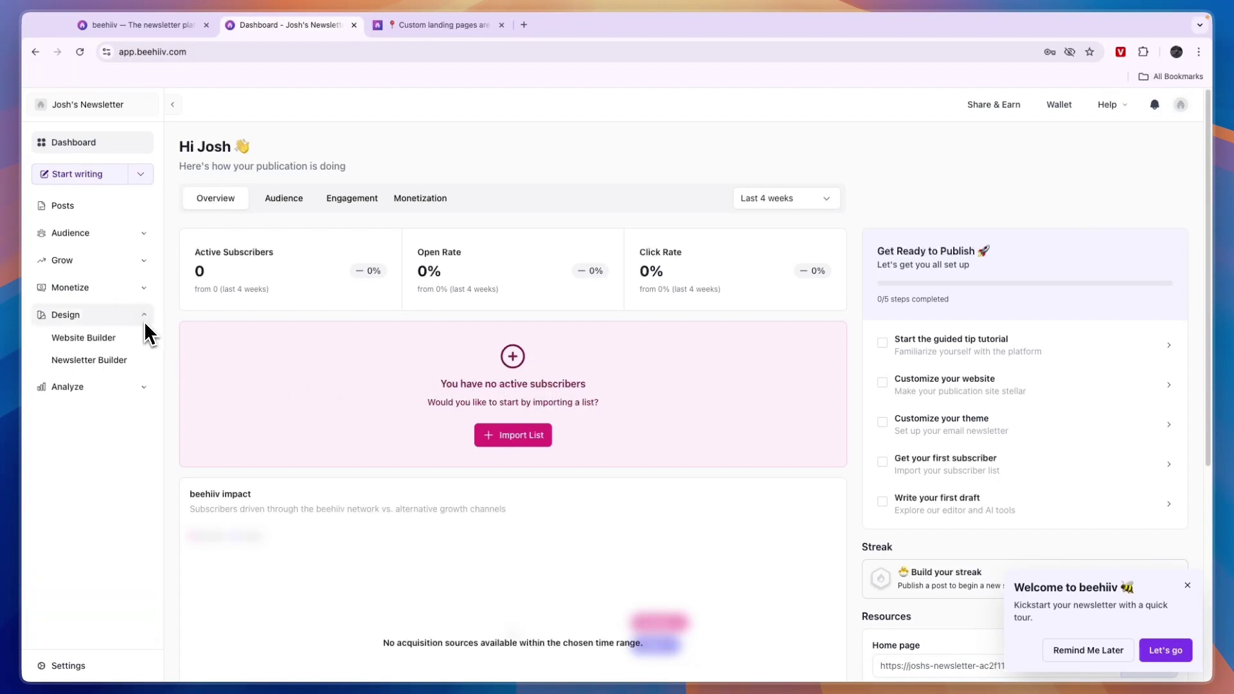
left_click(98, 339)
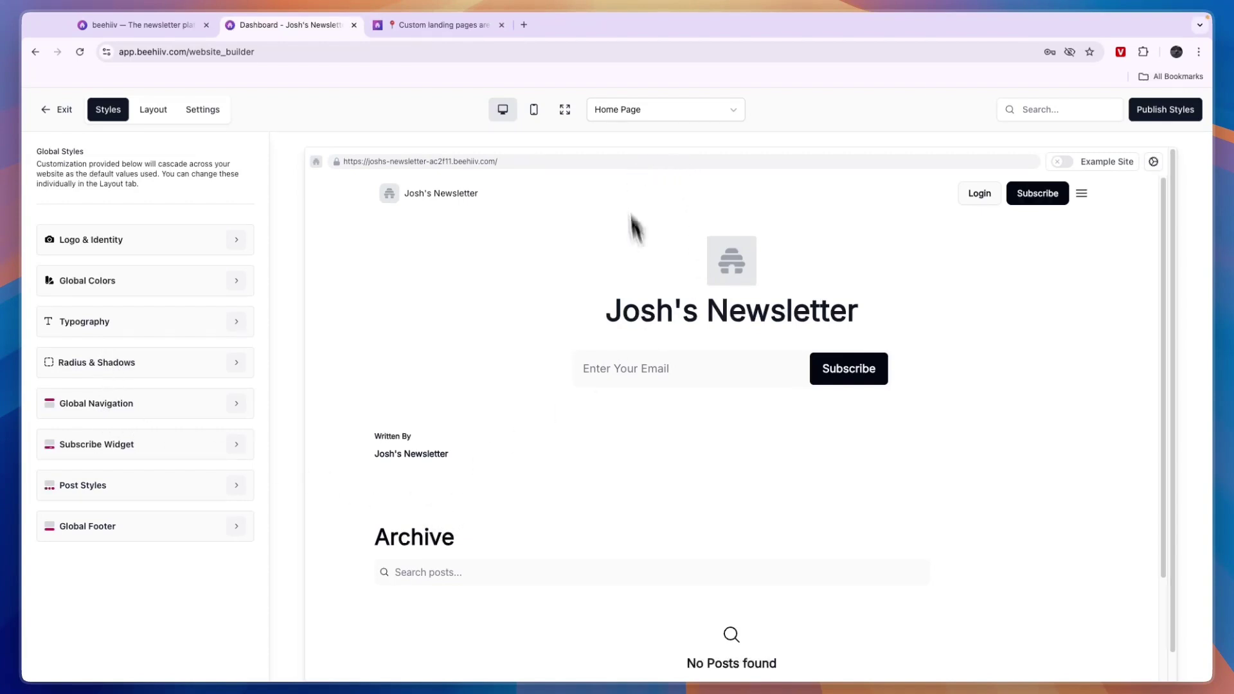
scroll(578, 332, "down", 3)
scroll(581, 367, "down", 2)
scroll(643, 322, "up", 5)
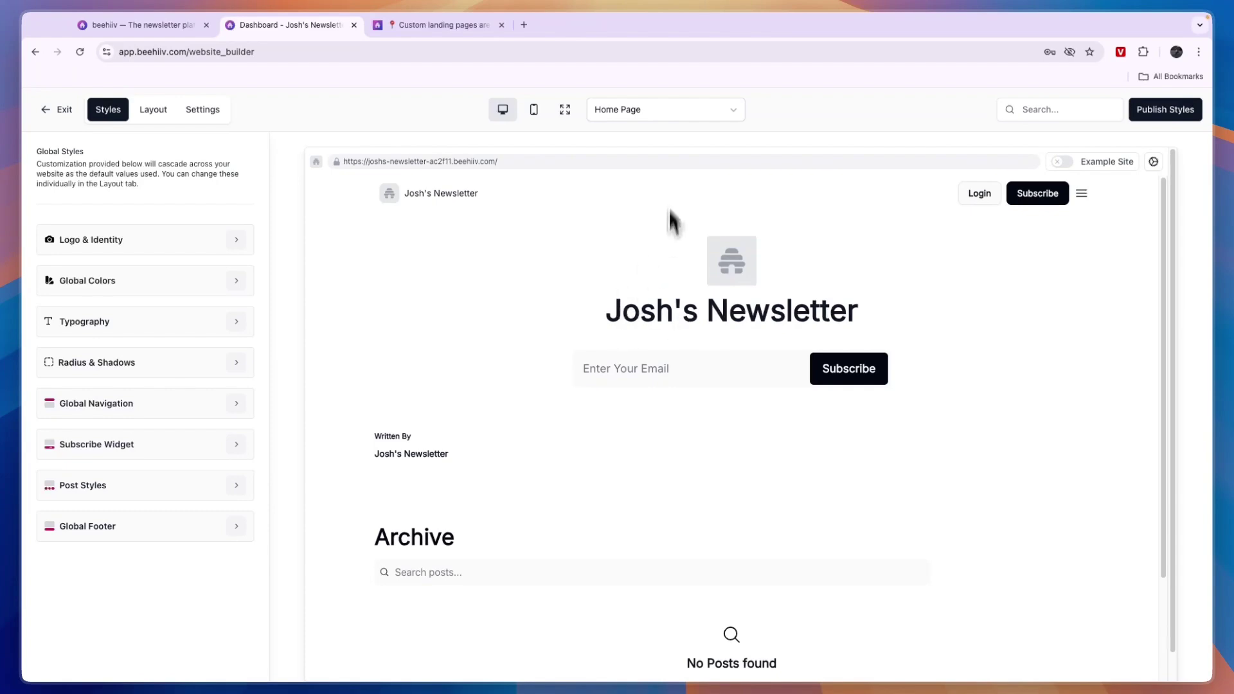
left_click(633, 116)
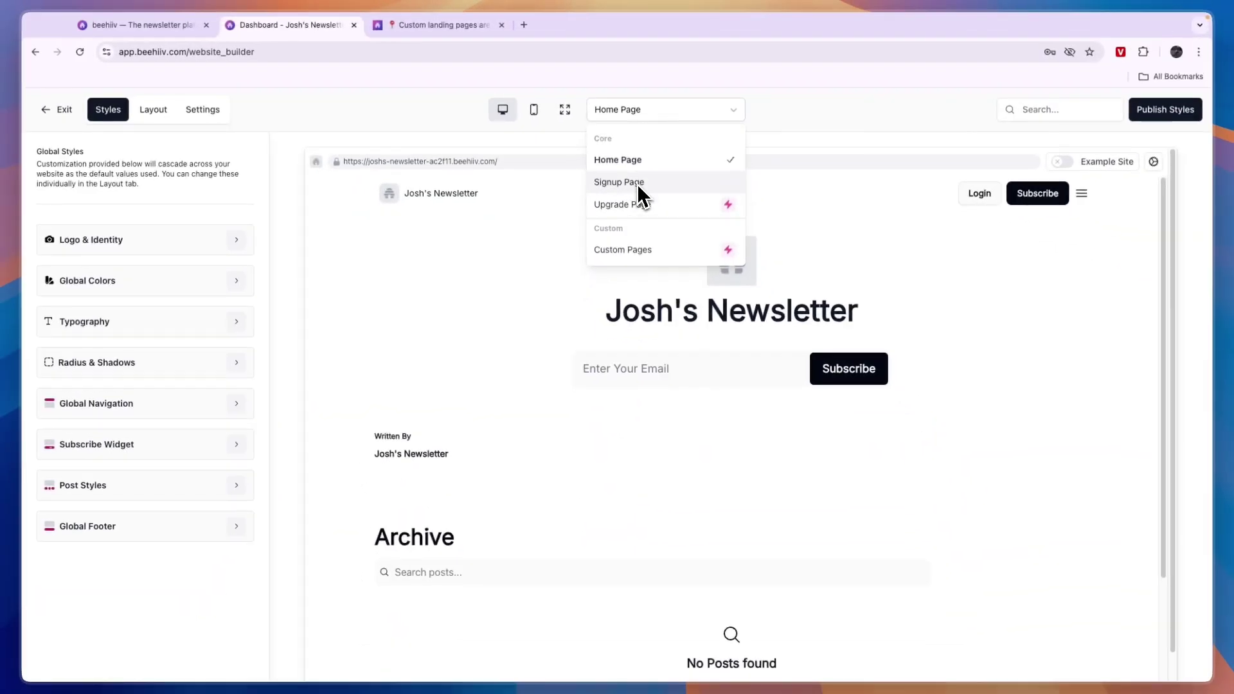
left_click(637, 182)
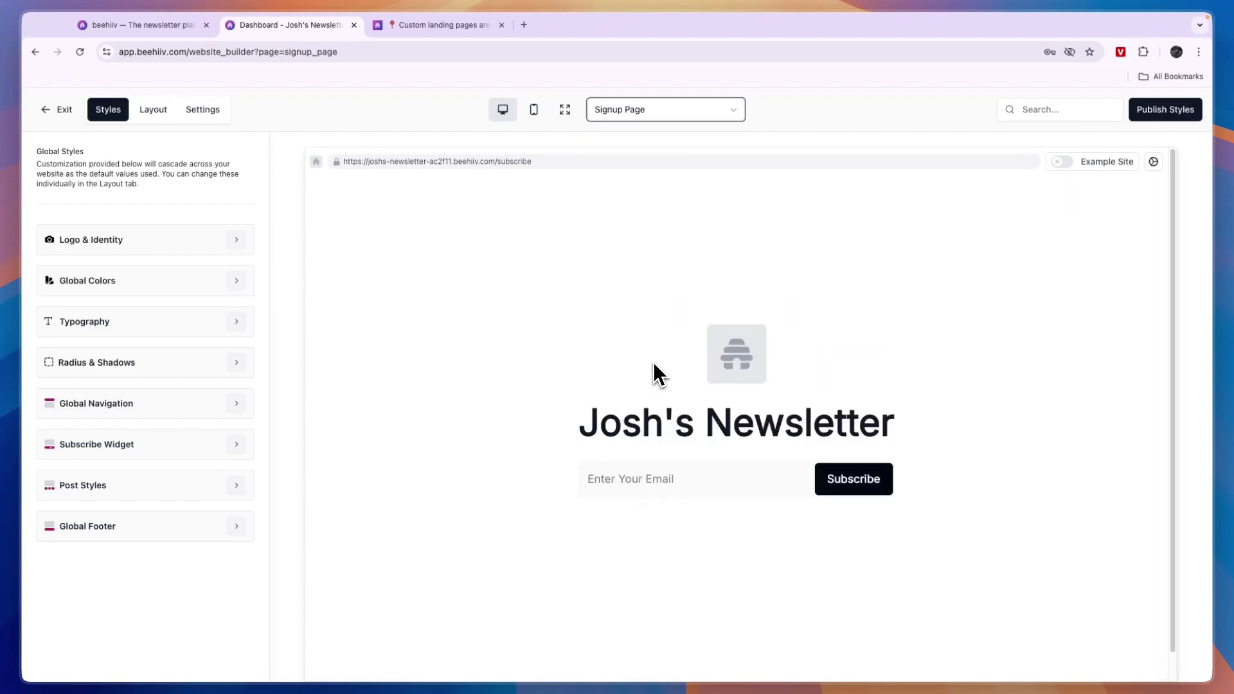
Highlight the 'Custom upgrade page' heading in the landing pages article
left_click(402, 24)
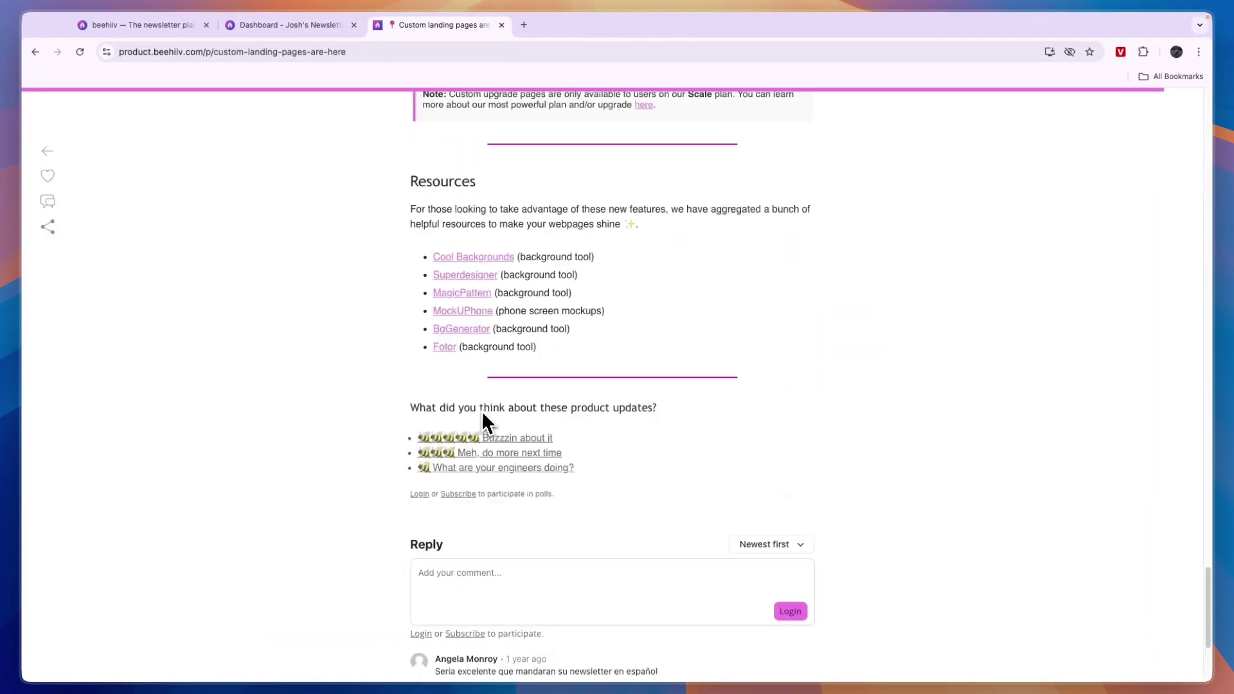
scroll(483, 423, "up", 15)
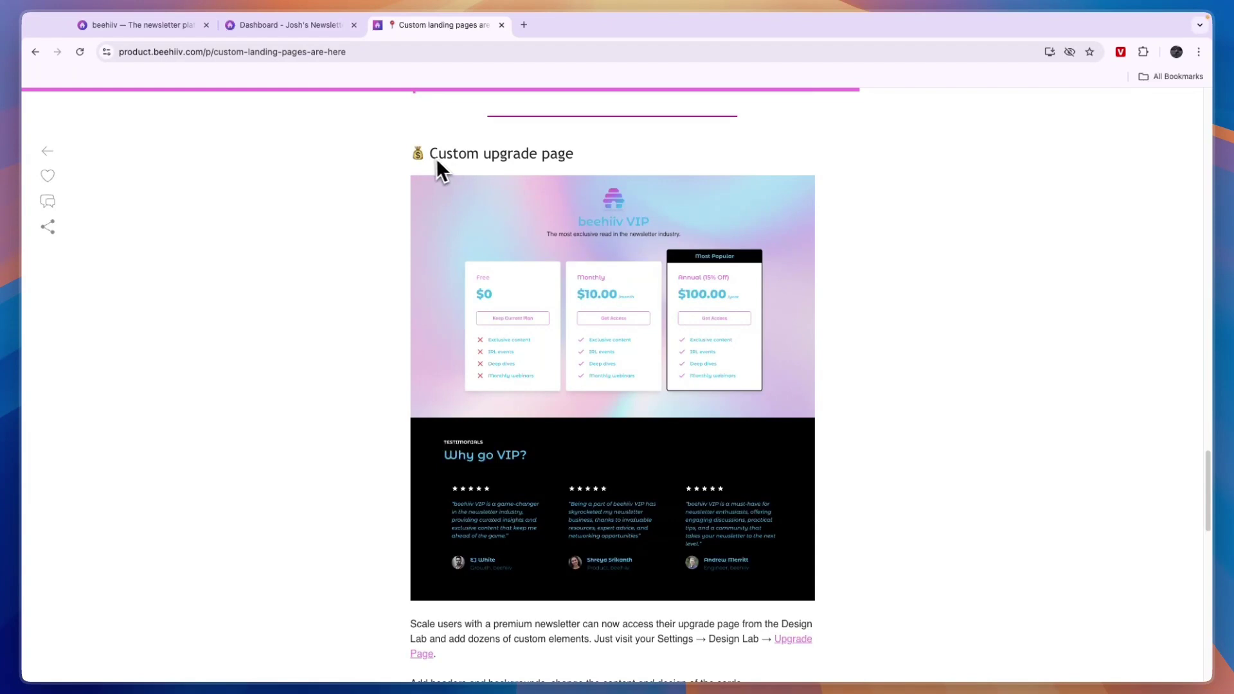
left_click_drag(437, 162, 590, 162)
Preview the Upgrade Page, try Upgrade to Scale, then return to the builder
left_click(292, 25)
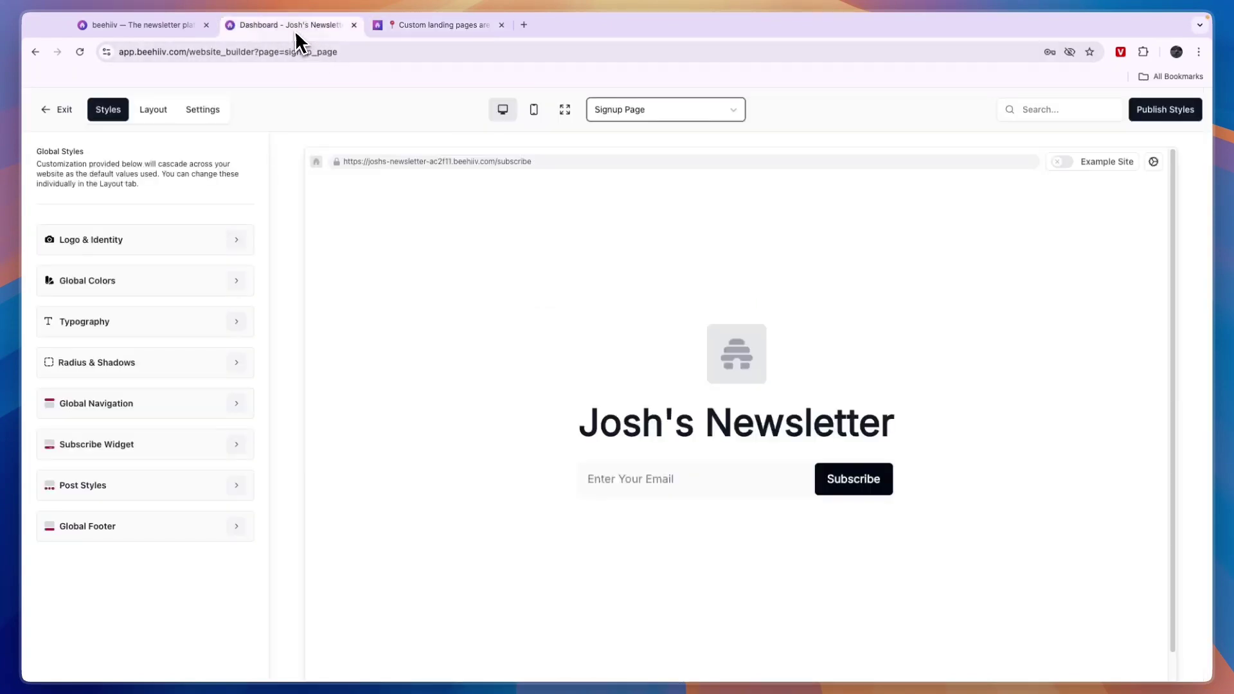
left_click(641, 116)
left_click(633, 205)
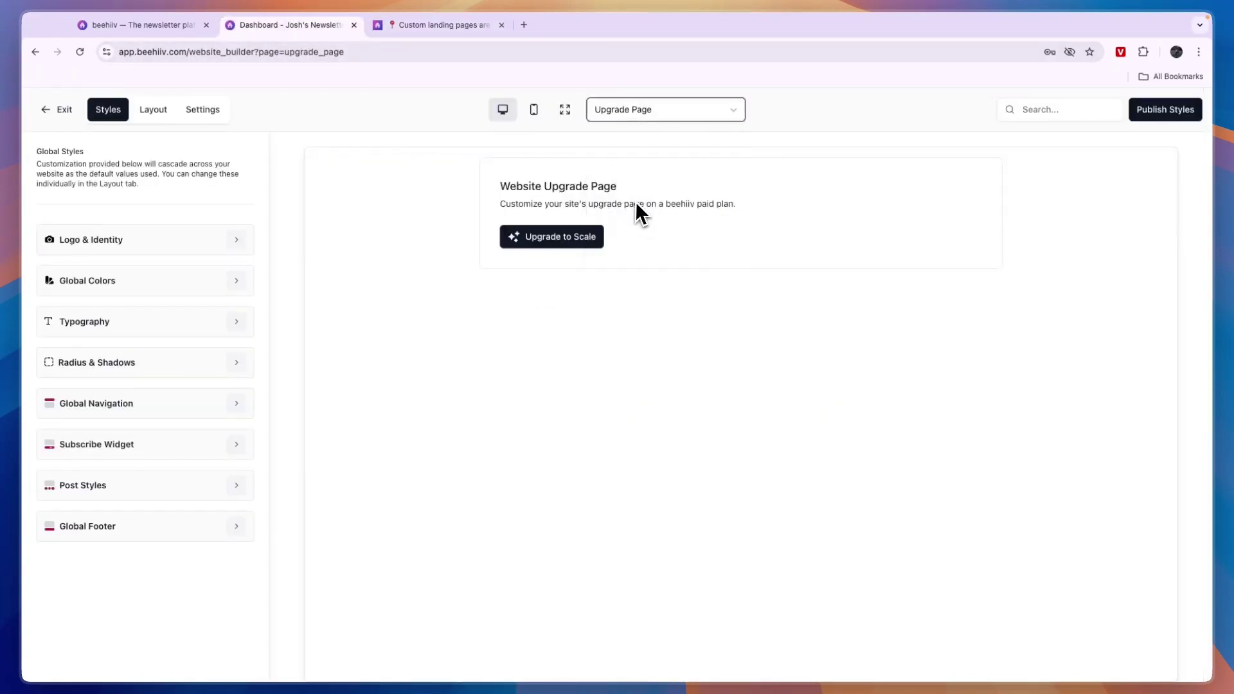
left_click(571, 237)
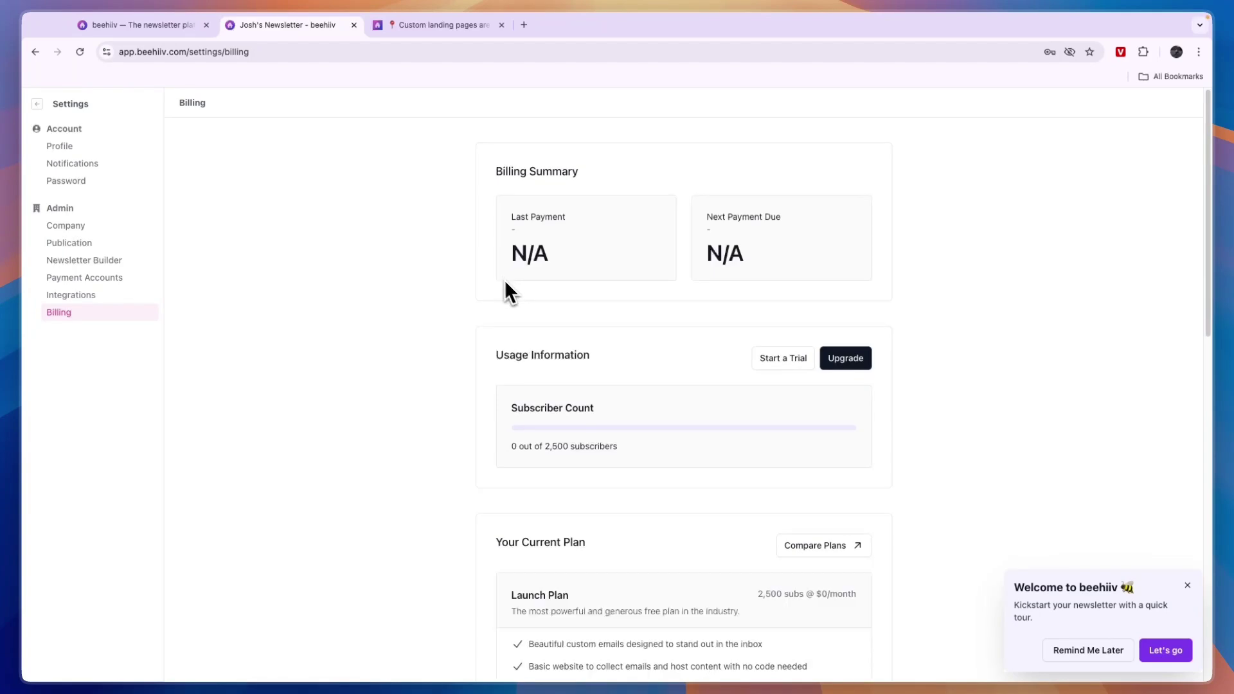
left_click(36, 51)
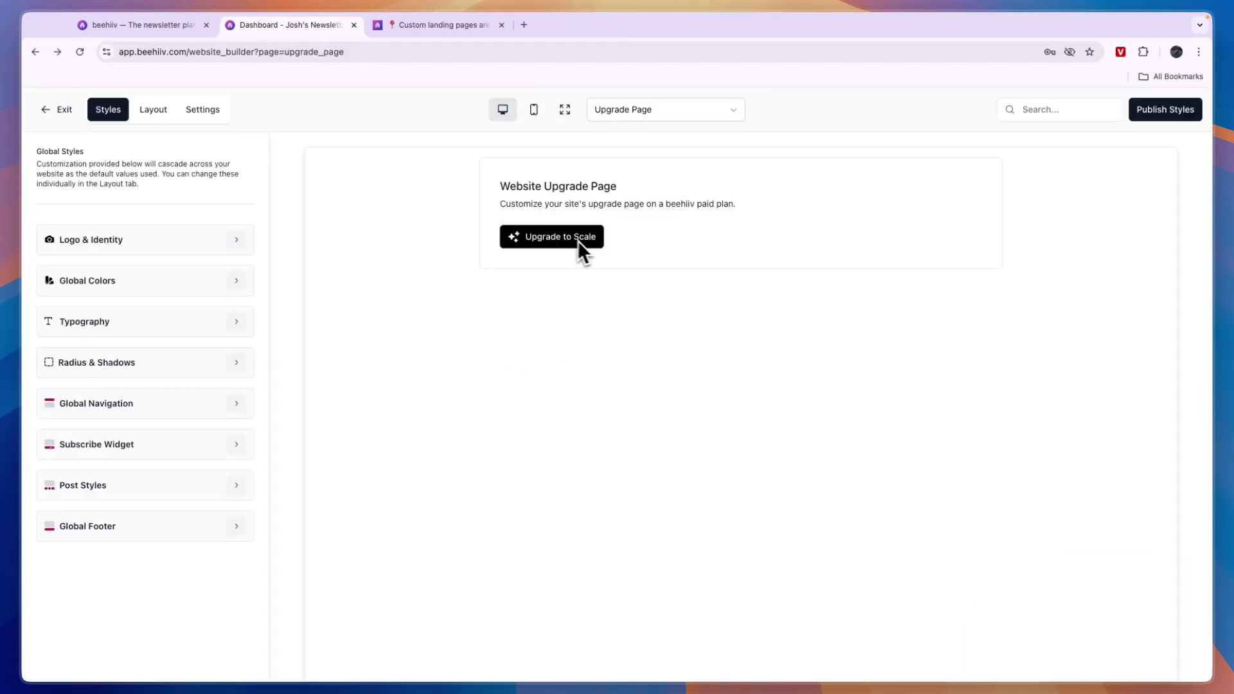
Review beehiiv's plan pricing, then exit the website builder to the dashboard
left_click(193, 25)
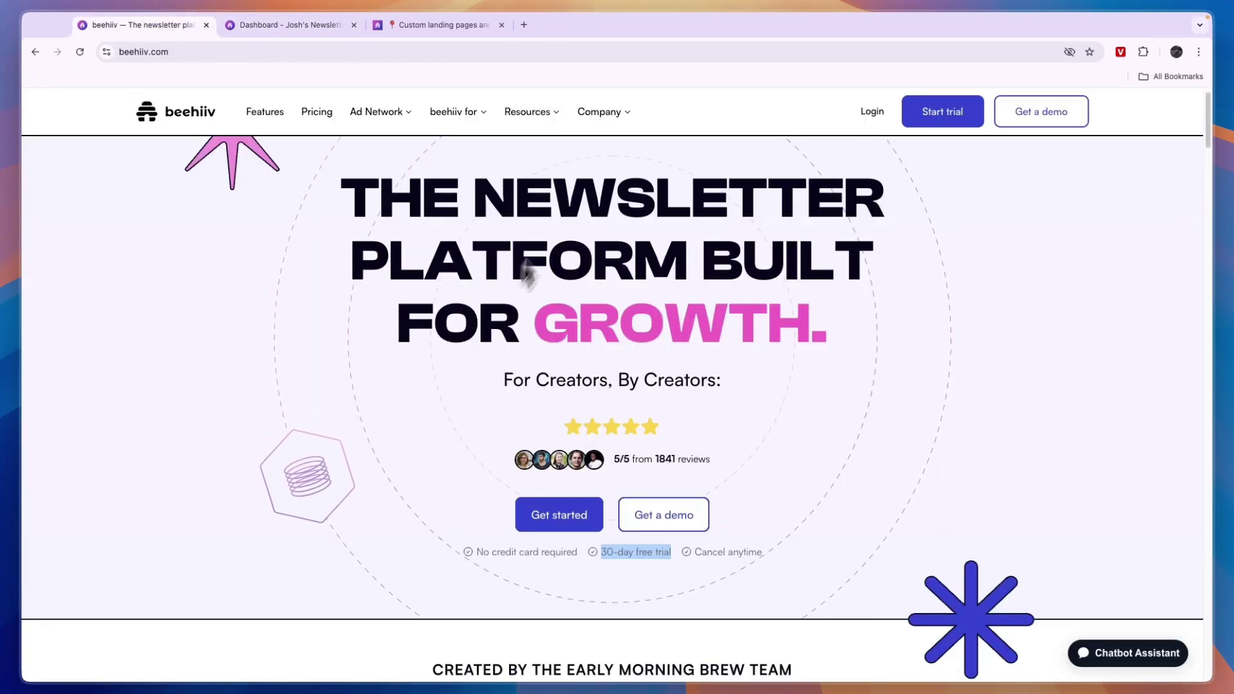
left_click(314, 113)
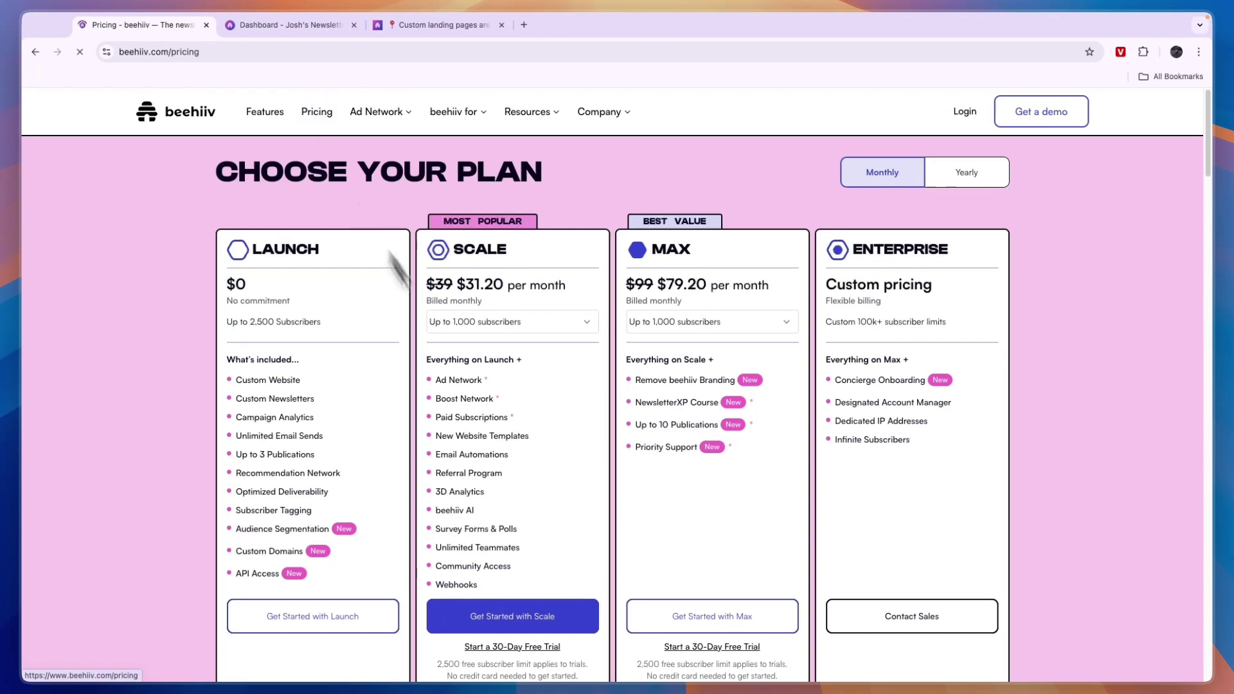
scroll(531, 458, "down", 1)
scroll(534, 473, "down", 2)
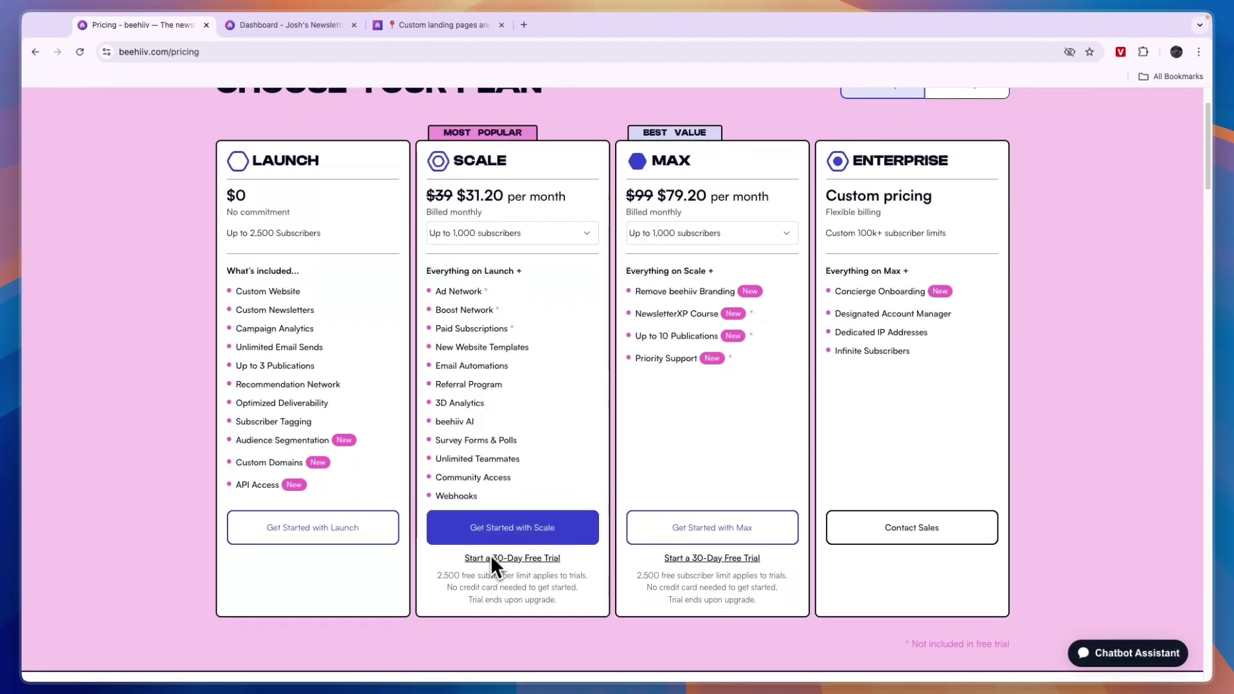
left_click(298, 29)
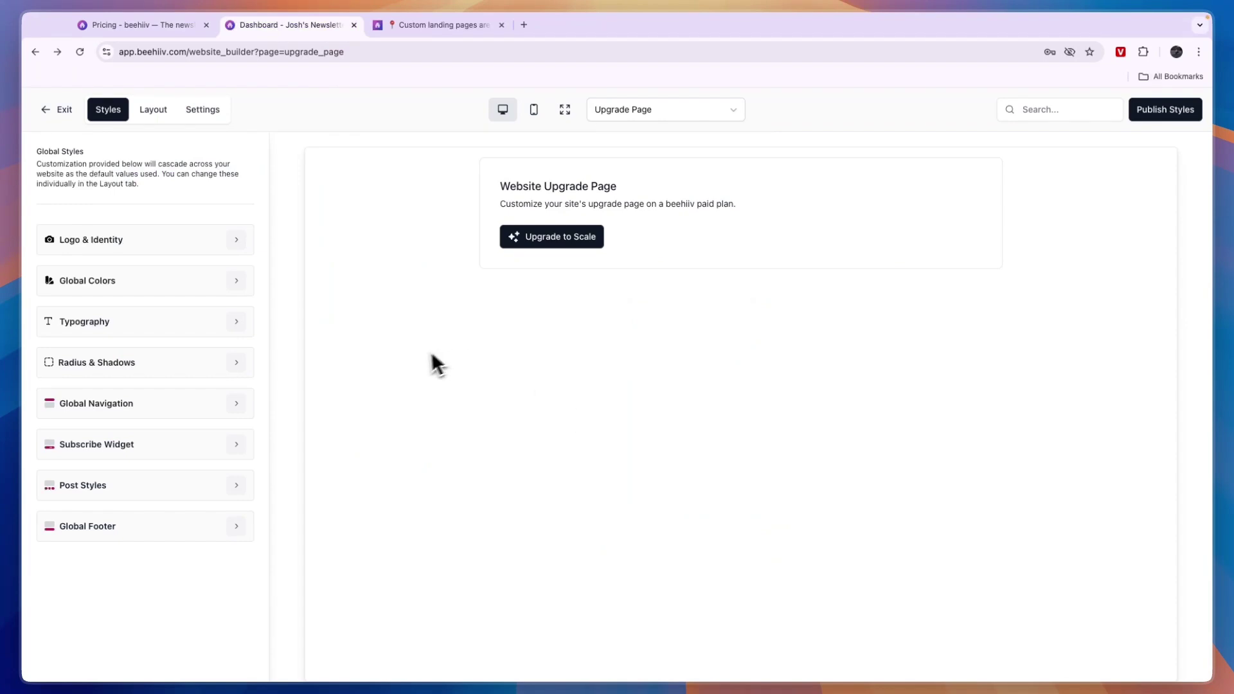
left_click(55, 109)
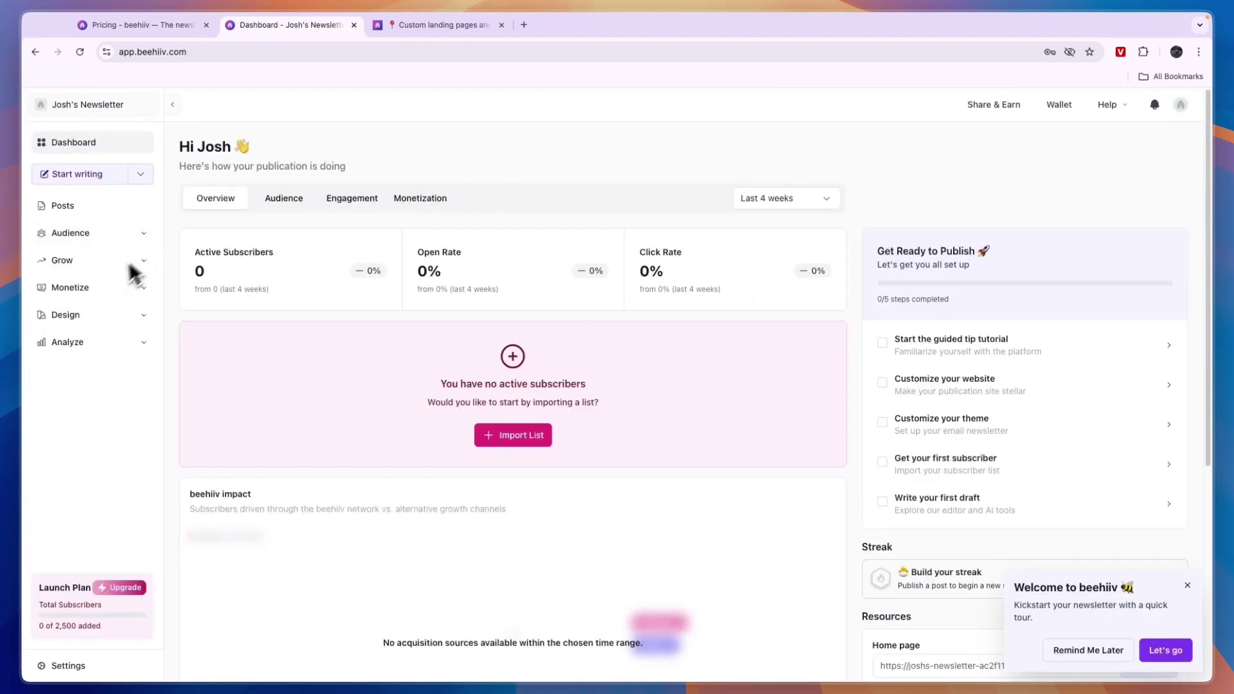
Reopen Website Builder from Design and preview the Signup Page
left_click(94, 313)
left_click(83, 337)
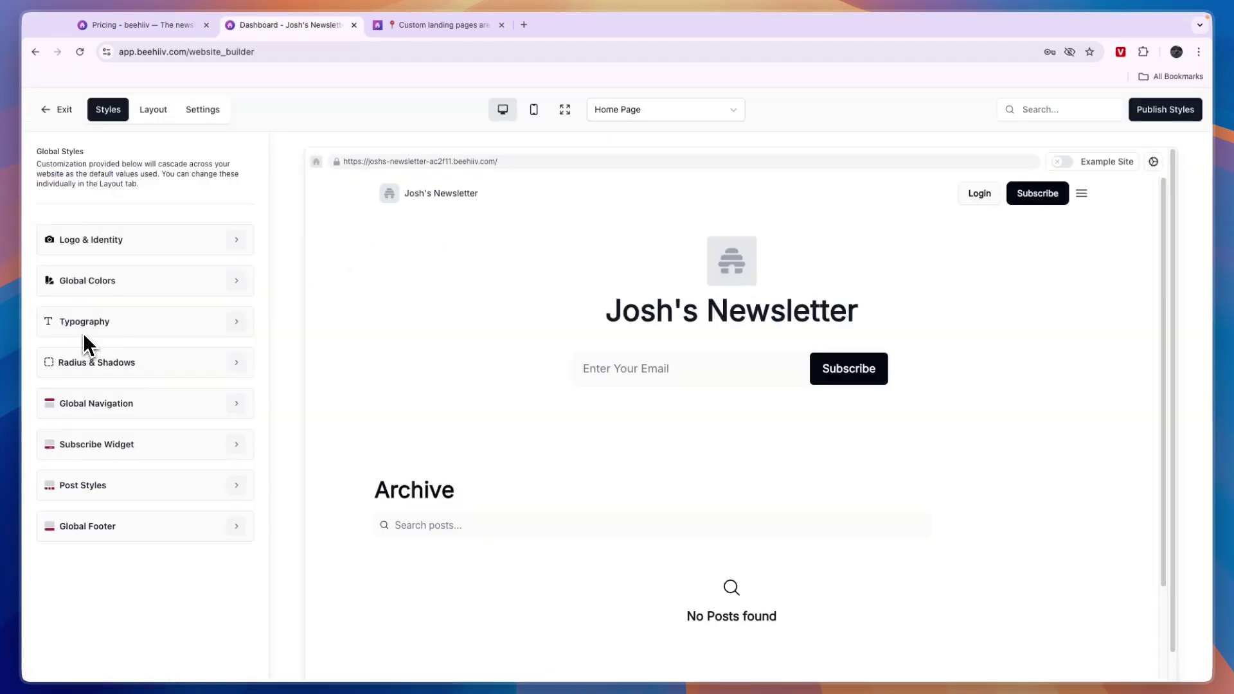
left_click(616, 120)
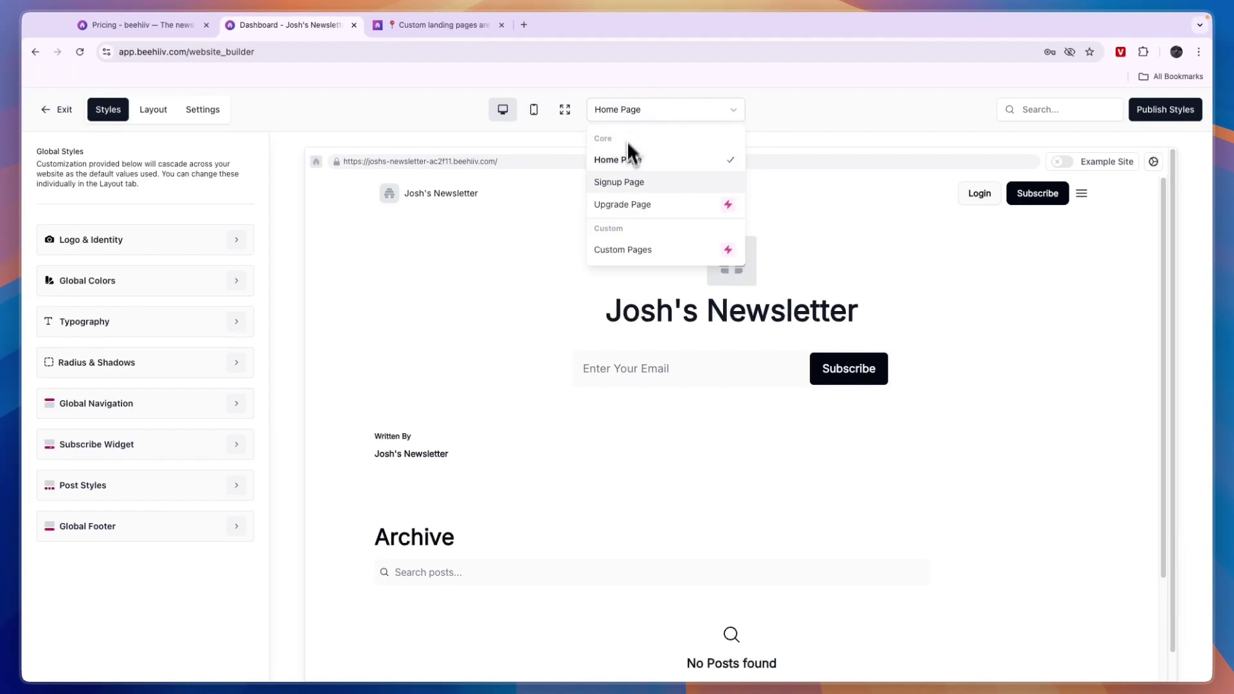
left_click(619, 183)
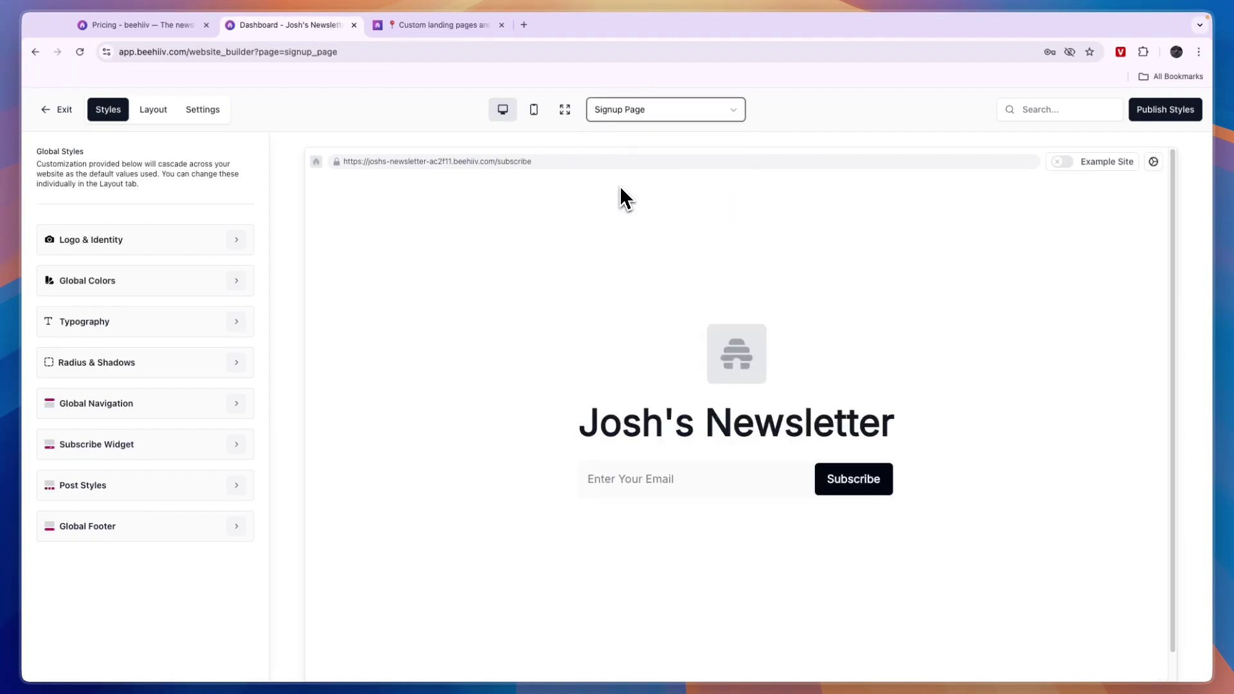
Check the page list without switching, then toggle Example Site on and back off
left_click(642, 109)
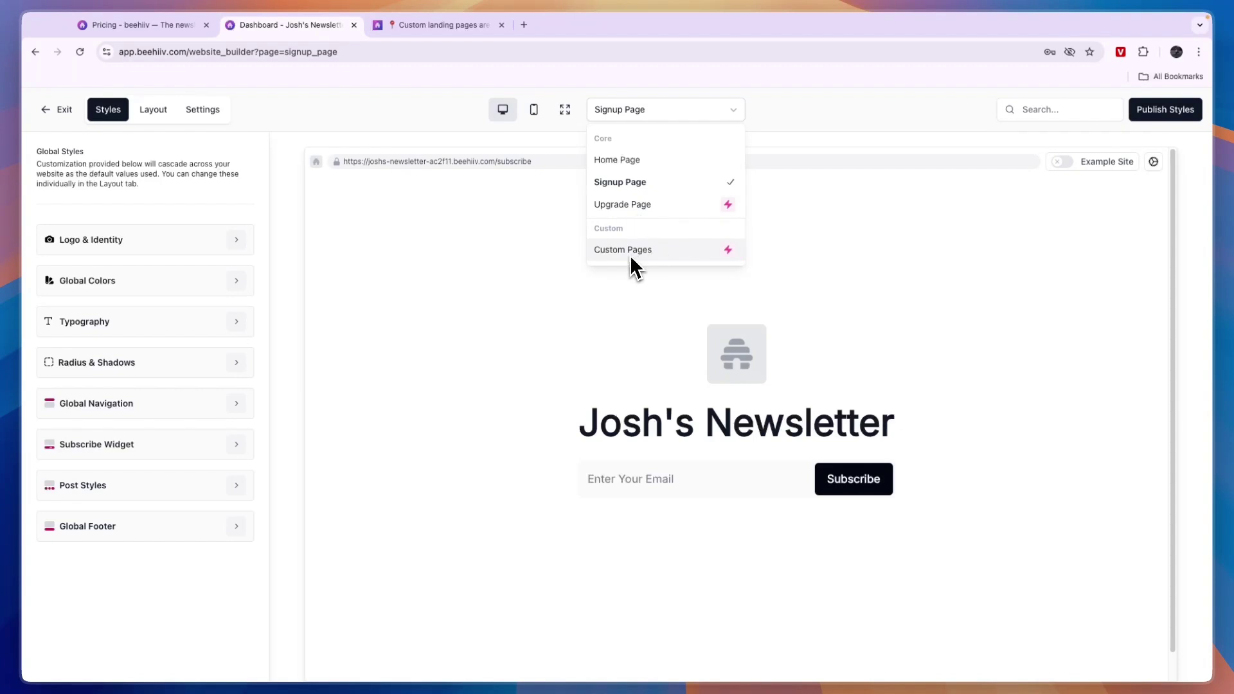
left_click(668, 108)
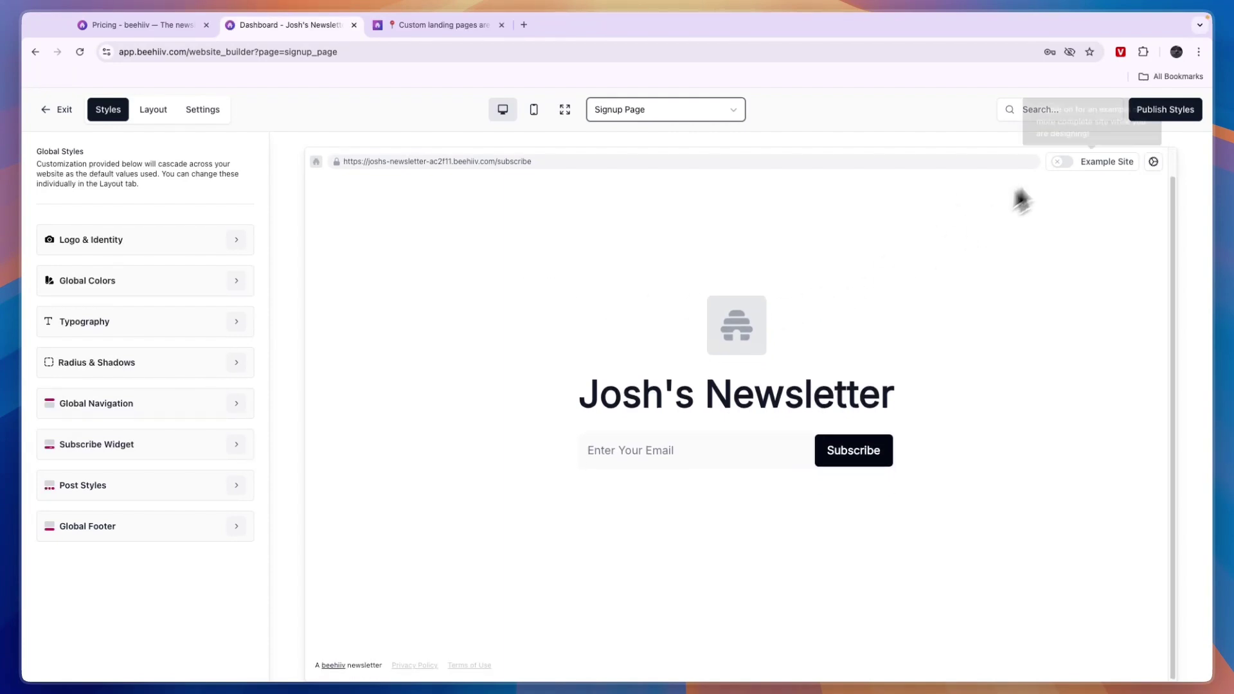
left_click(1061, 166)
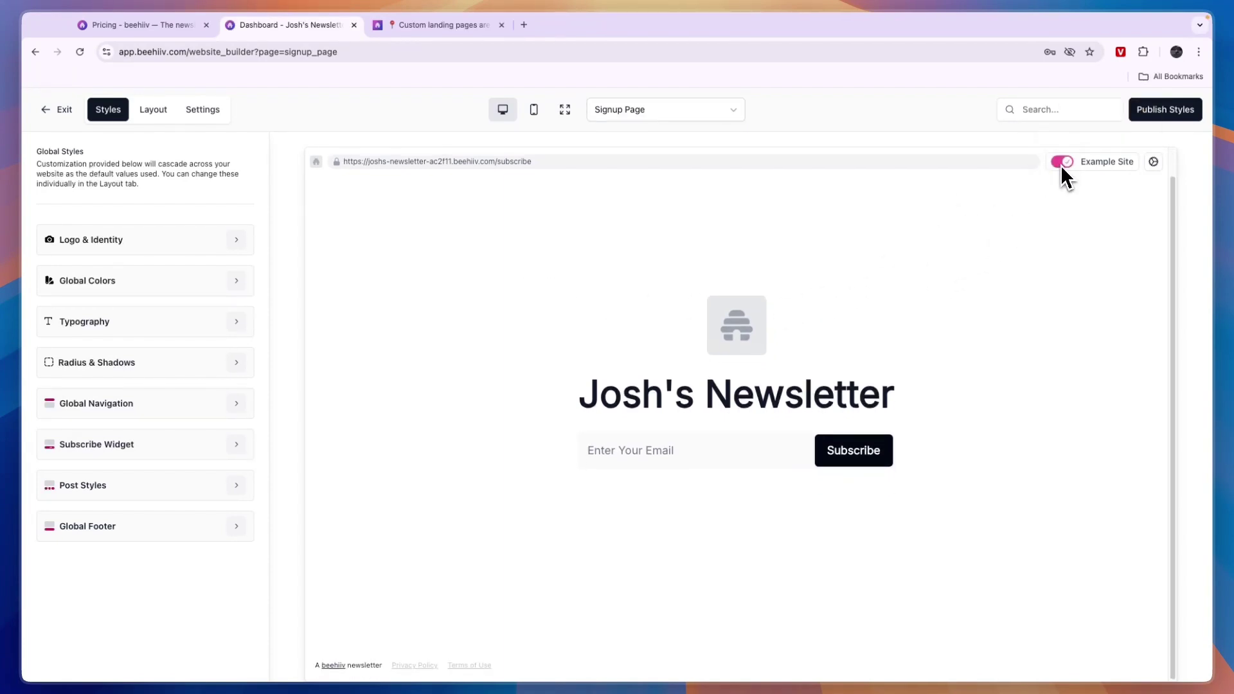
left_click(1060, 164)
Open Logo & Identity styles and highlight the note on where the logo comes from
left_click(239, 239)
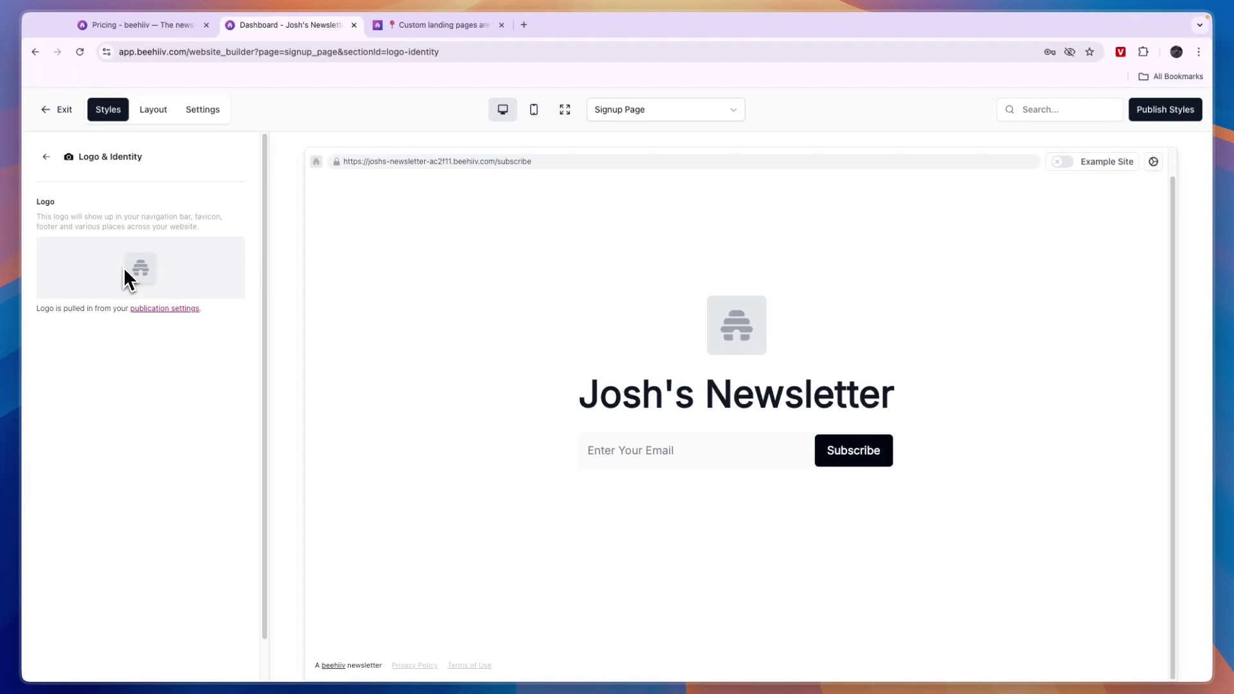
left_click_drag(34, 314, 218, 320)
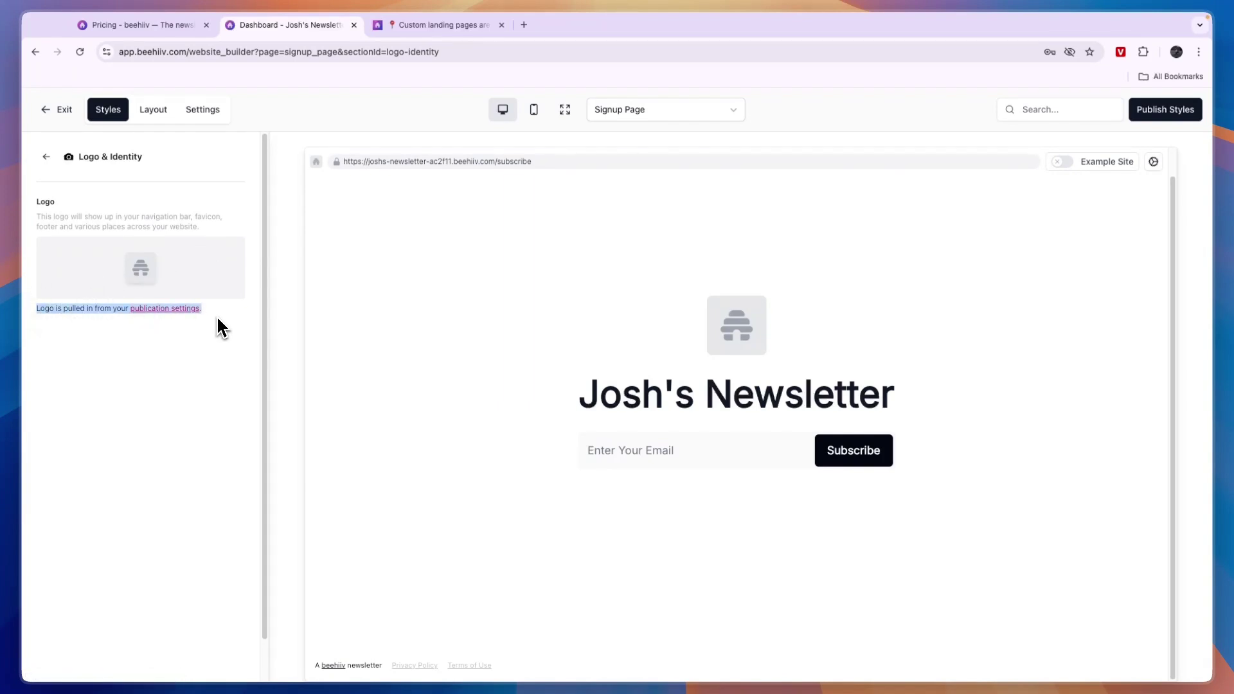
left_click(216, 329)
Upload the red chevron image from Downloads as the publication logo
left_click(169, 308)
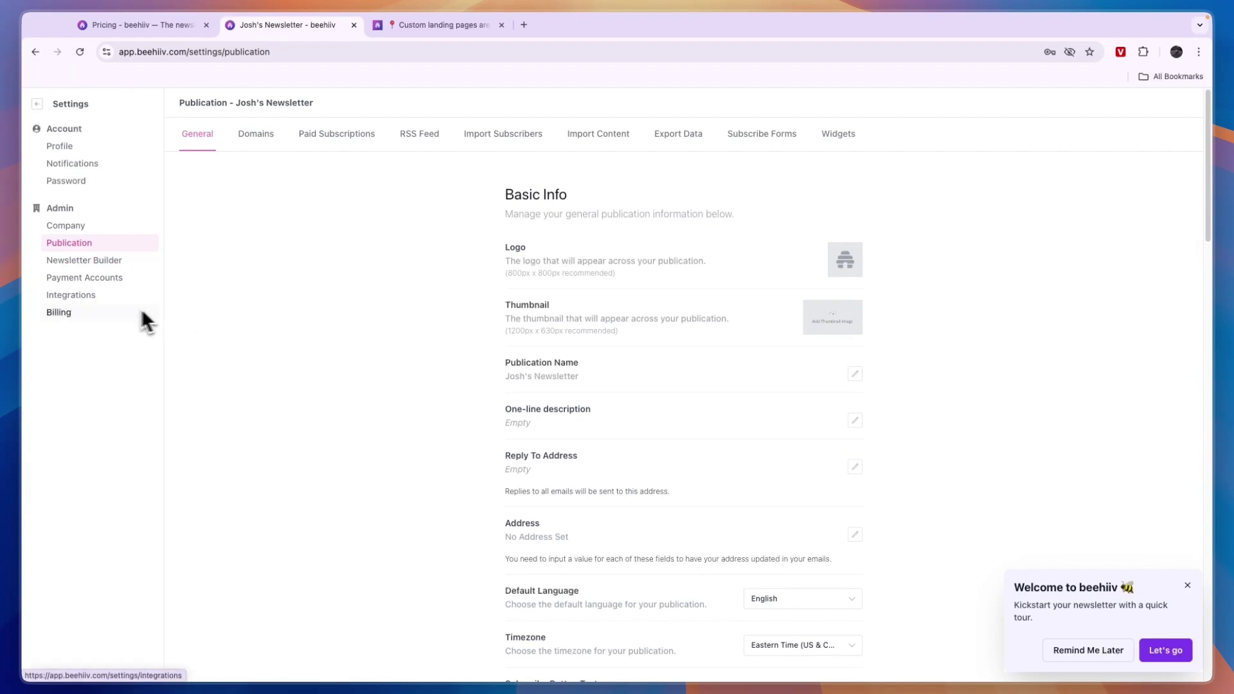
left_click(842, 267)
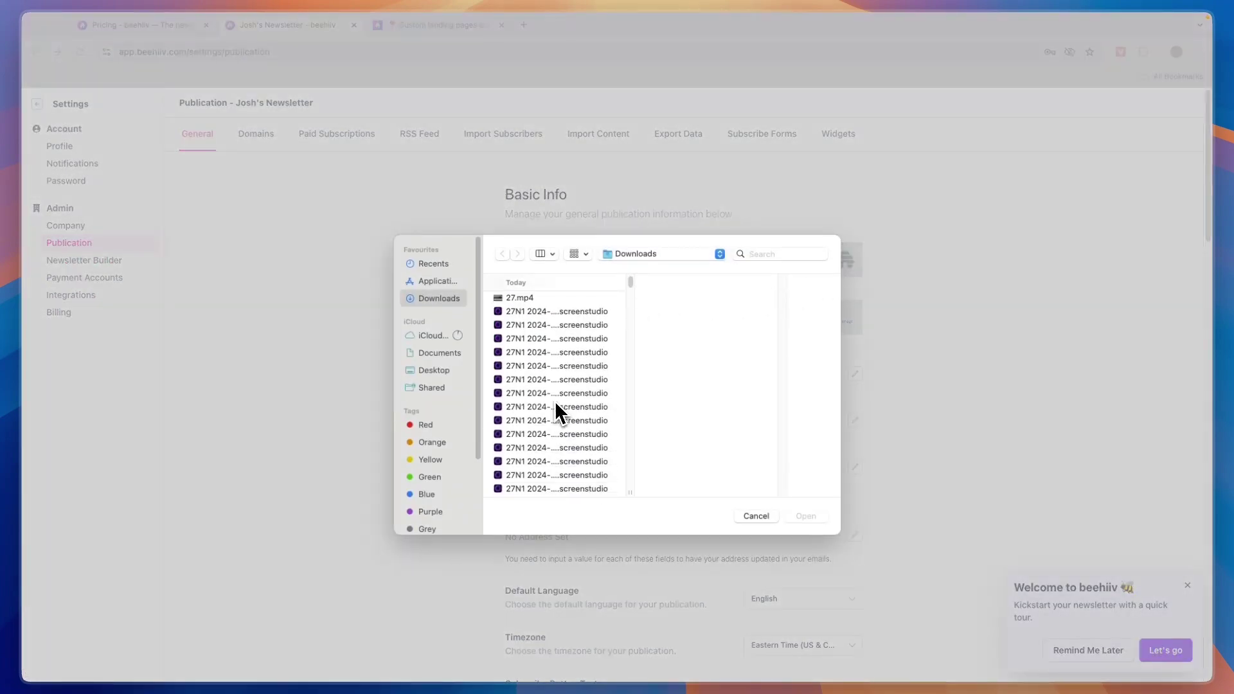
double_click(554, 413)
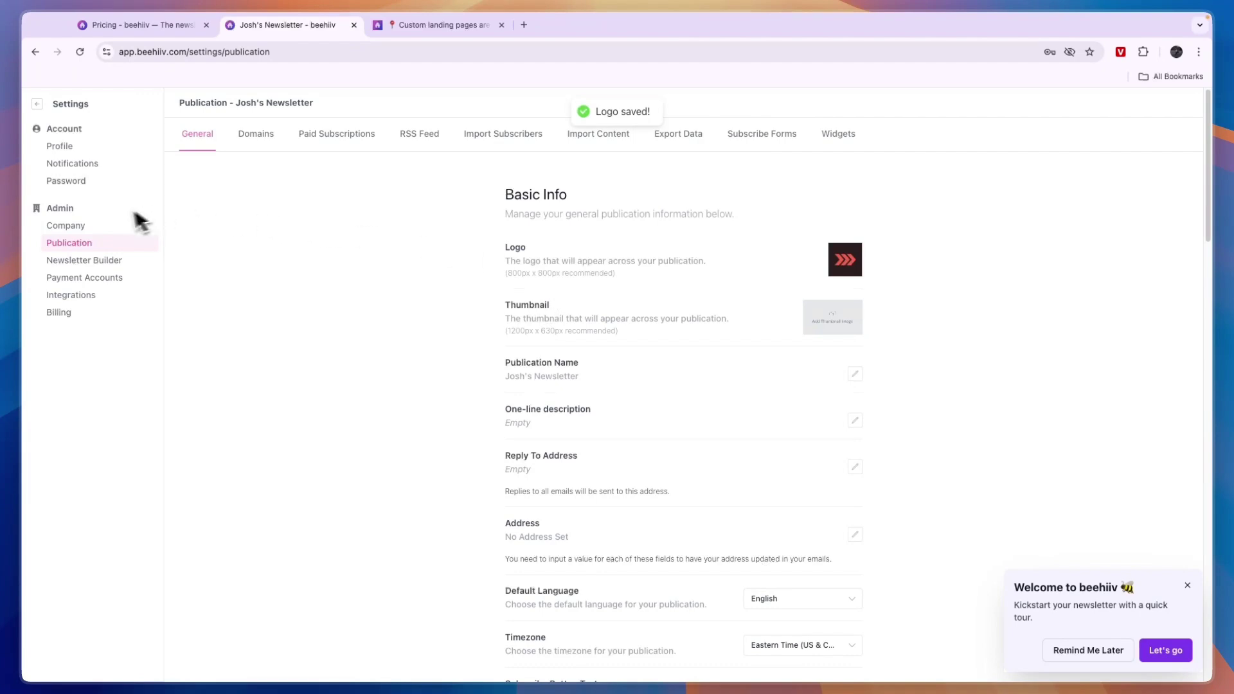
Reopen Website Builder, check the new logo under Logo & Identity, then view Global Colors
left_click(36, 104)
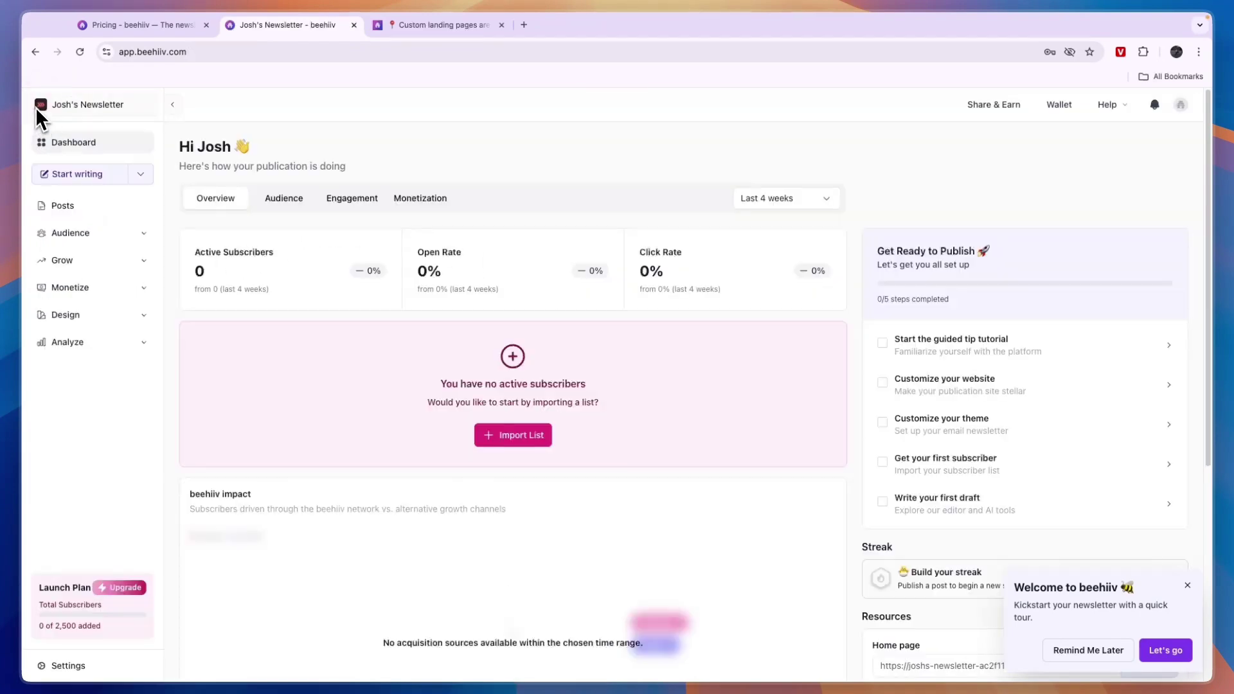
left_click(138, 314)
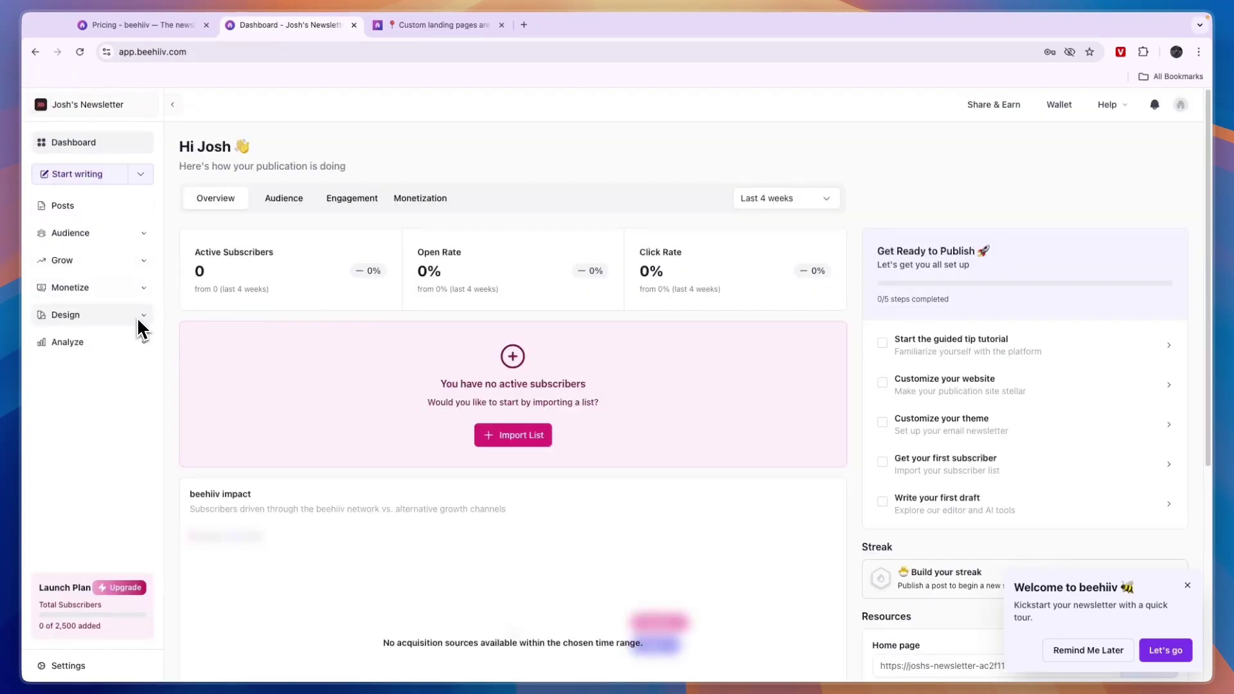
left_click(95, 337)
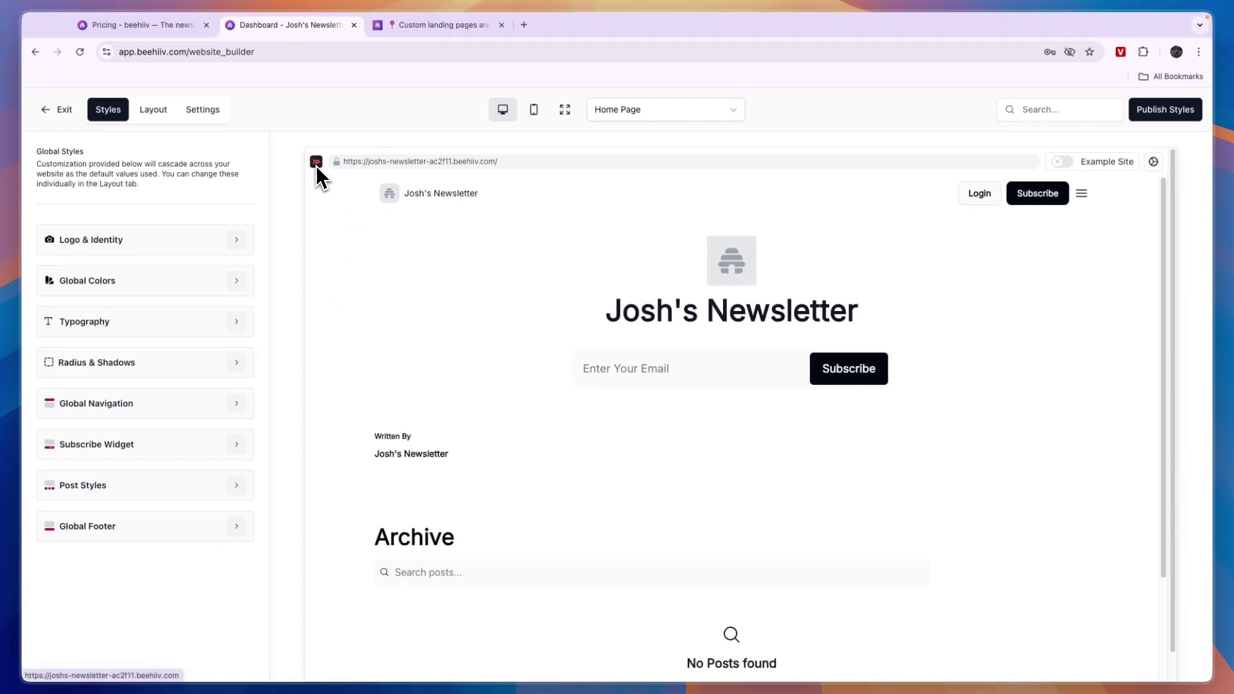
left_click(242, 239)
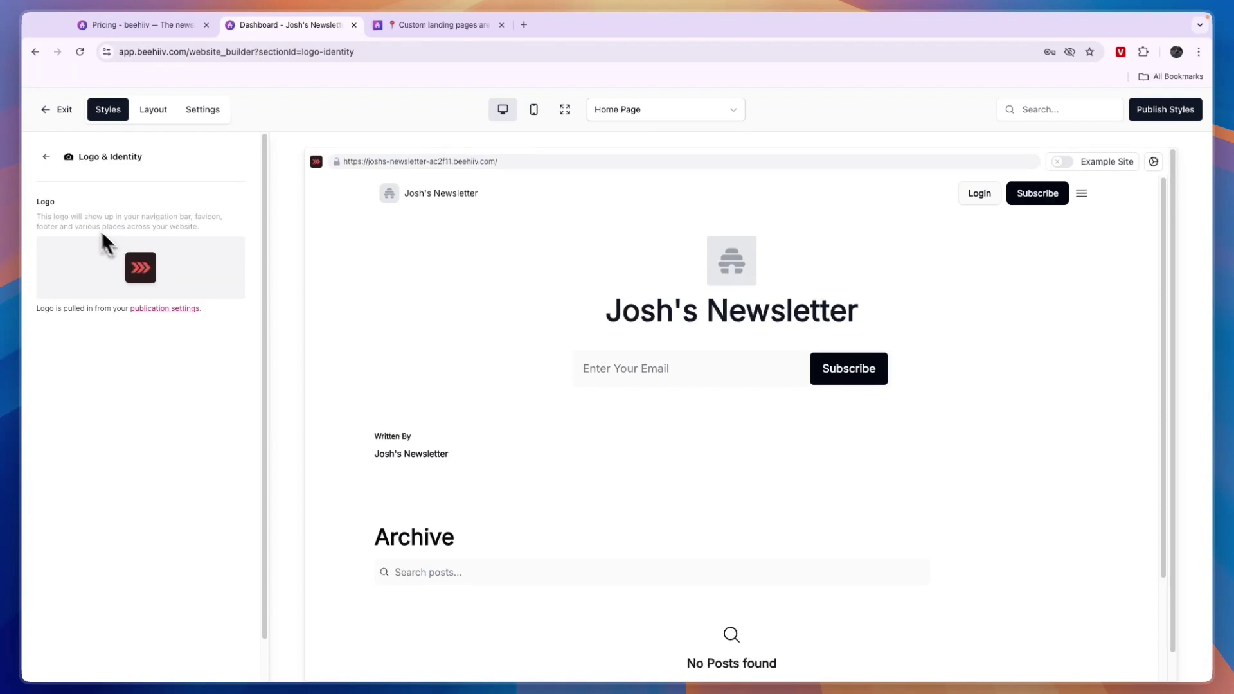
left_click(47, 157)
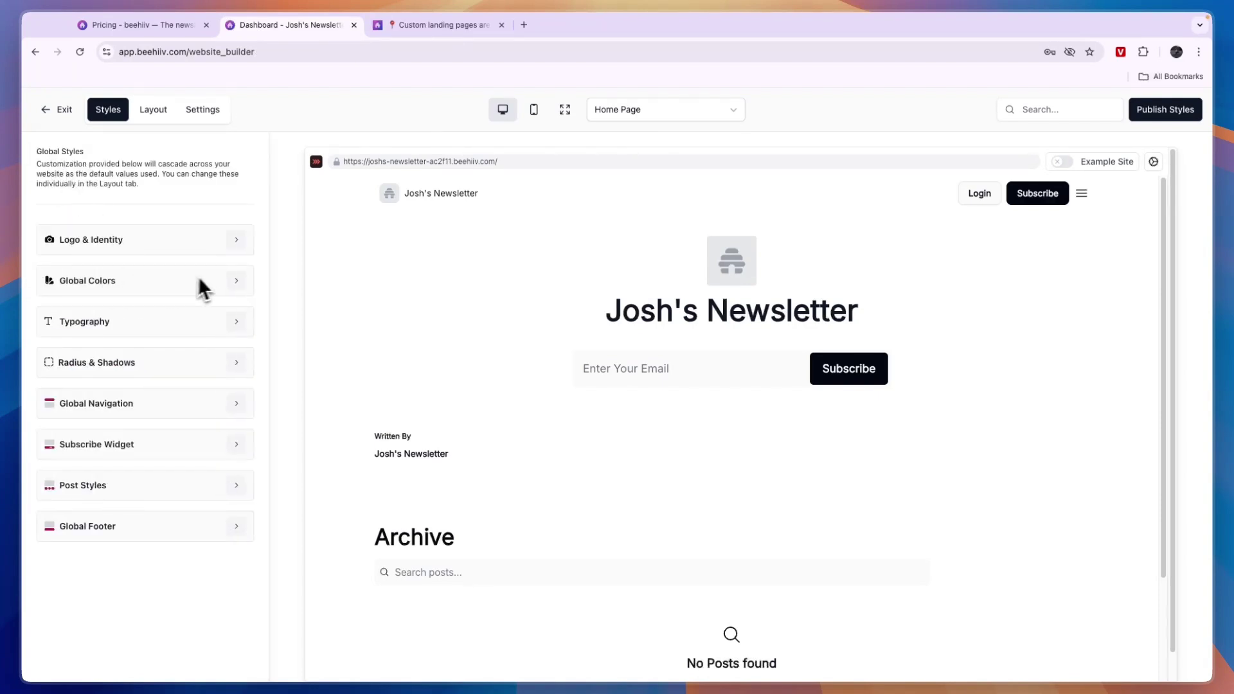
left_click(231, 286)
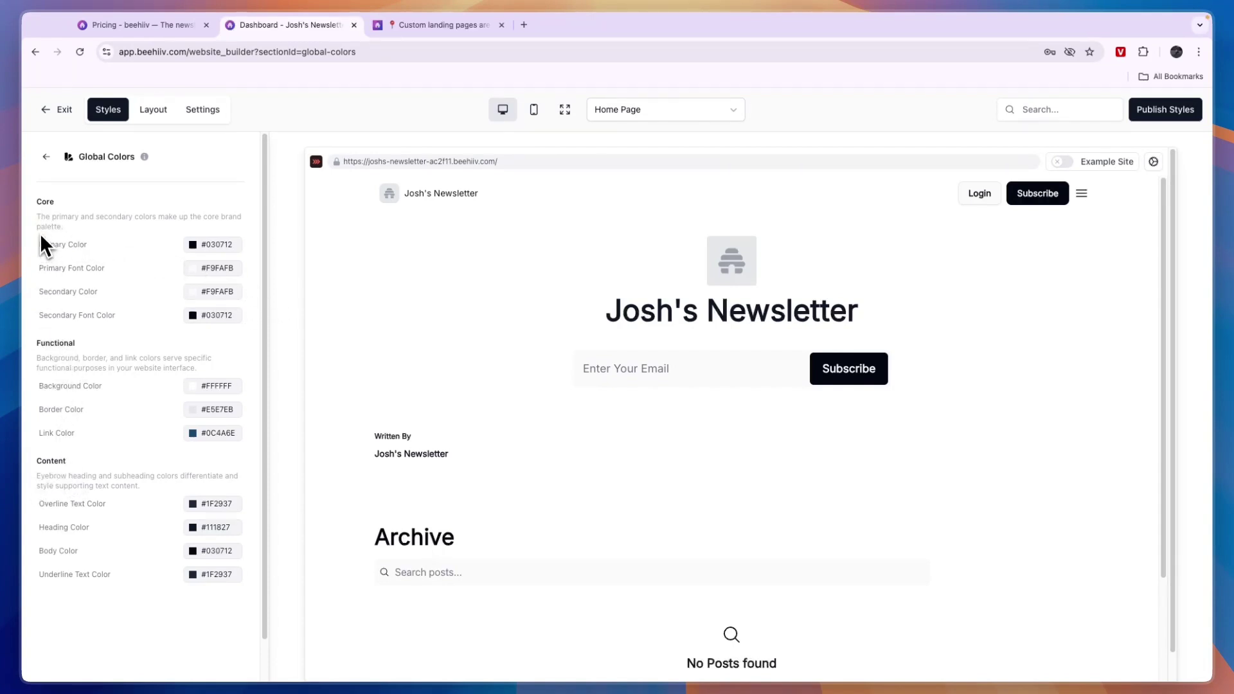
Highlight the Core colors and Functional colors descriptions
left_click_drag(36, 215, 88, 239)
left_click_drag(37, 358, 193, 360)
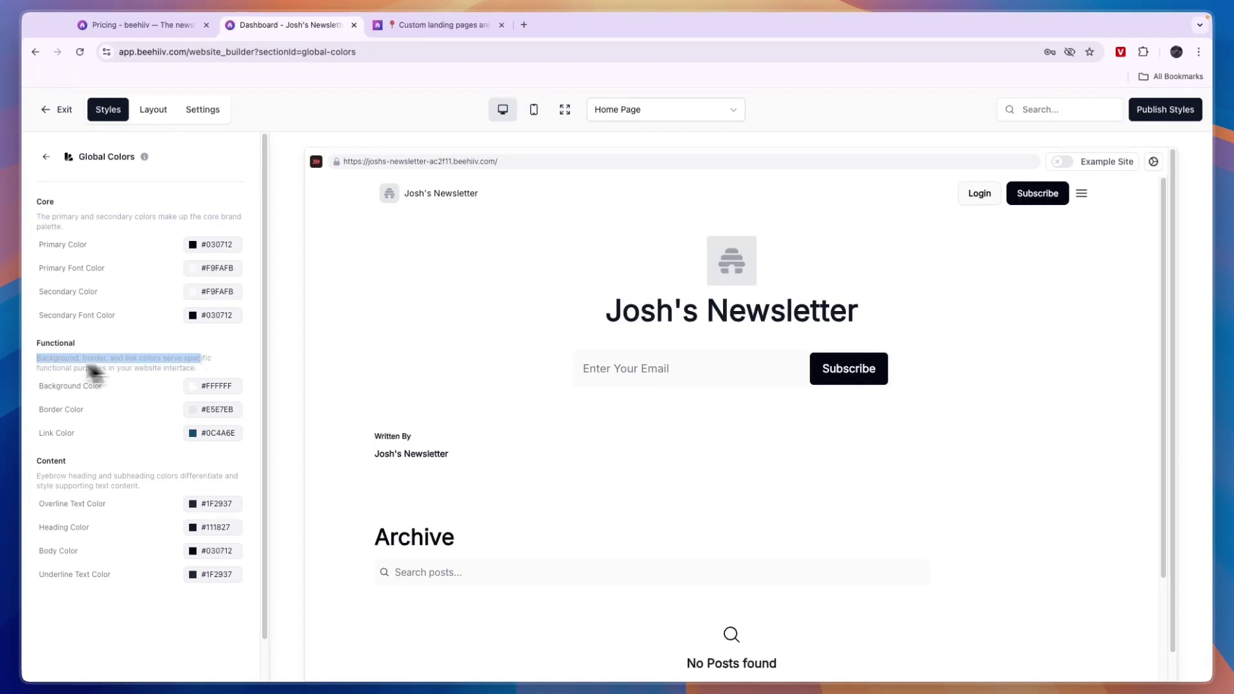
left_click_drag(72, 343, 64, 350)
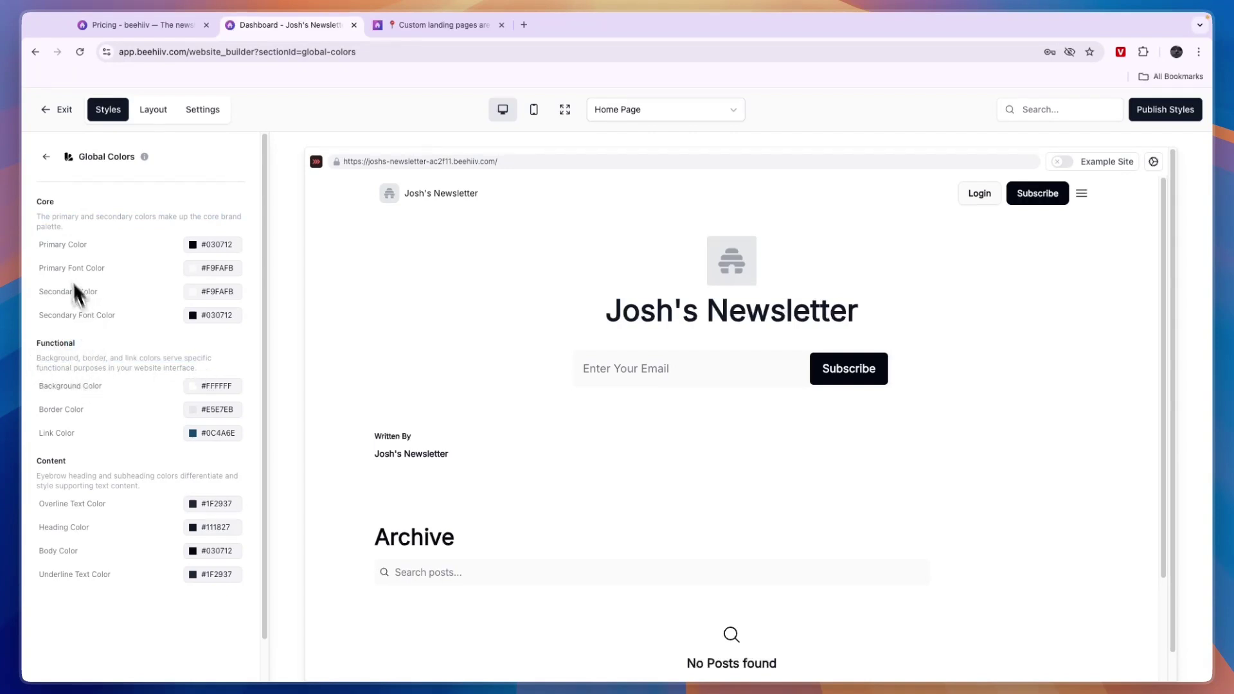
left_click_drag(46, 216, 181, 225)
Change the Primary Color to a saturated orange and return to the style sections list
left_click(193, 244)
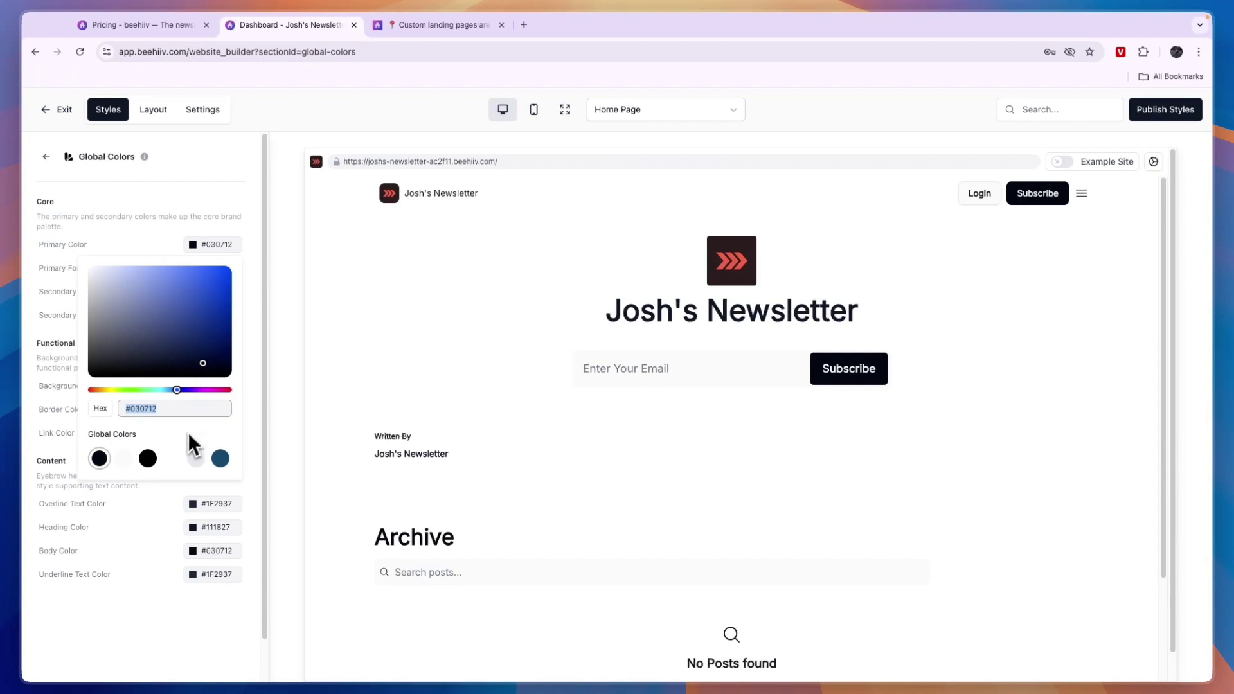
left_click_drag(203, 390, 103, 390)
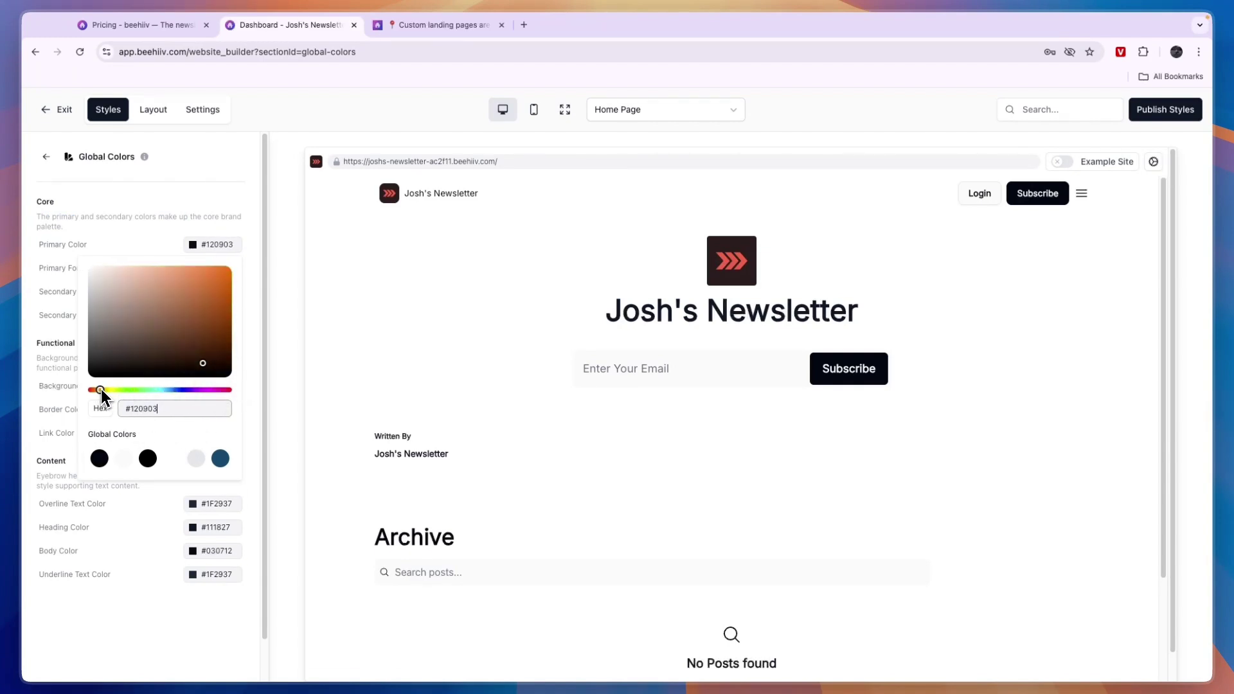
left_click(219, 279)
left_click(157, 252)
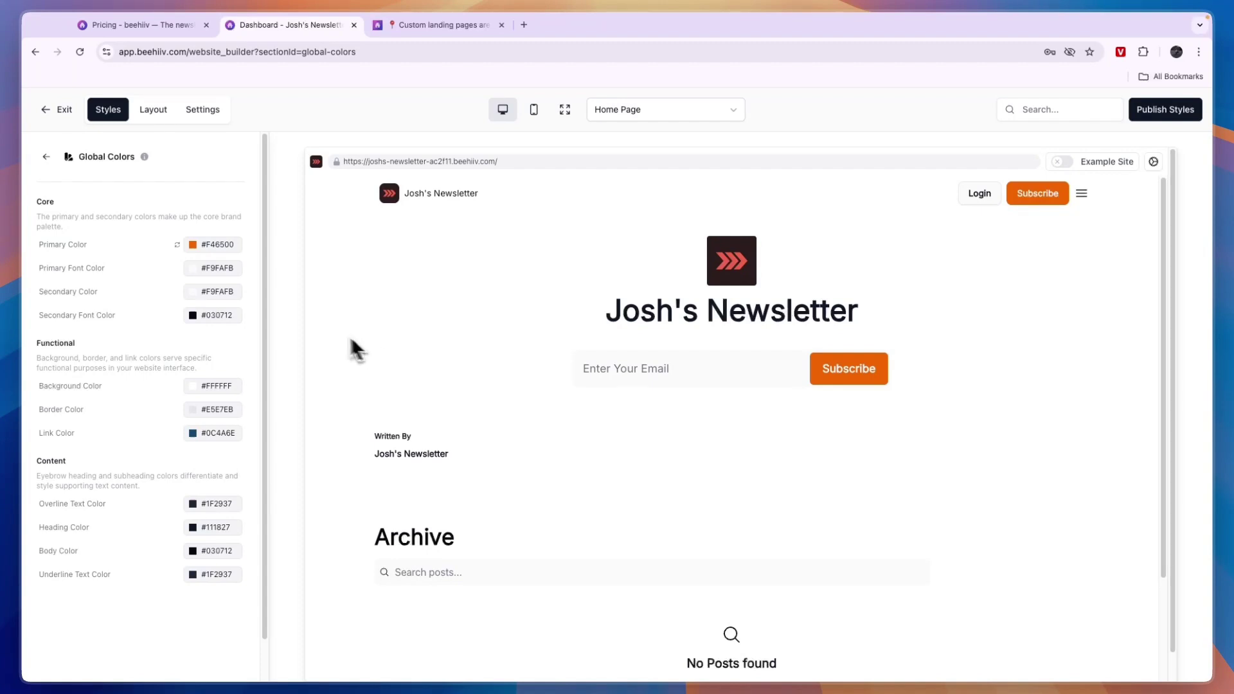
left_click(46, 156)
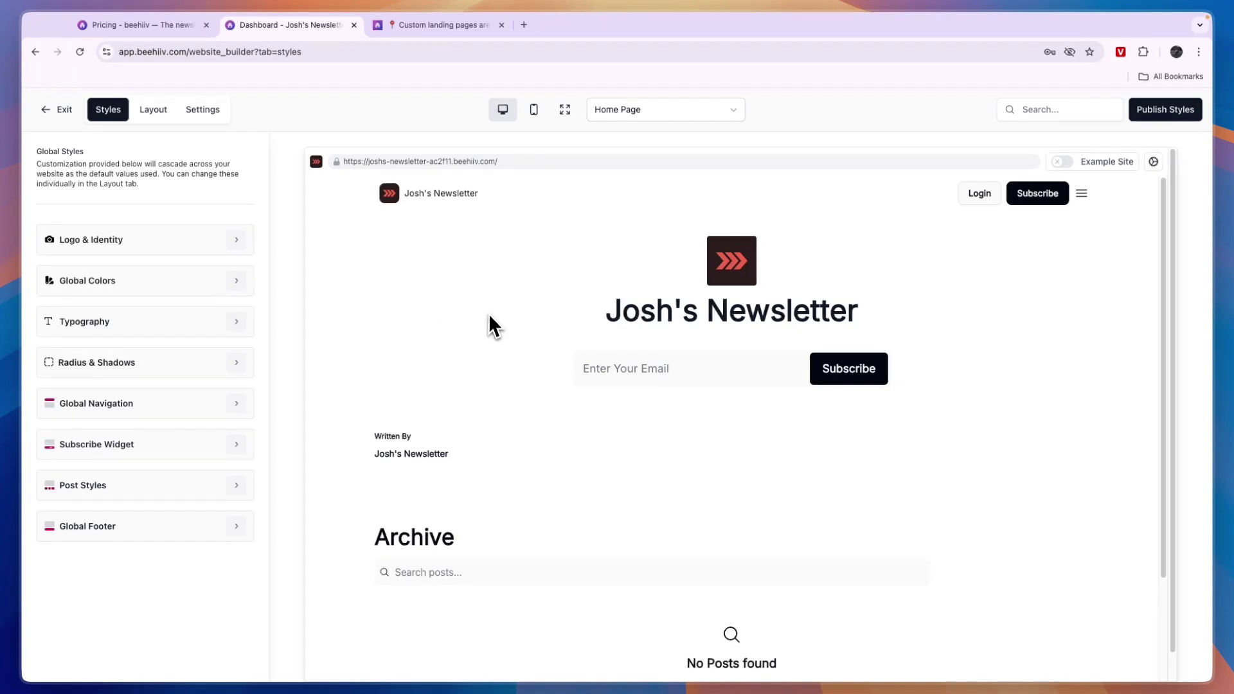
Open the home page's Hero Section layout settings, then open Cool Backgrounds from the article
left_click(144, 108)
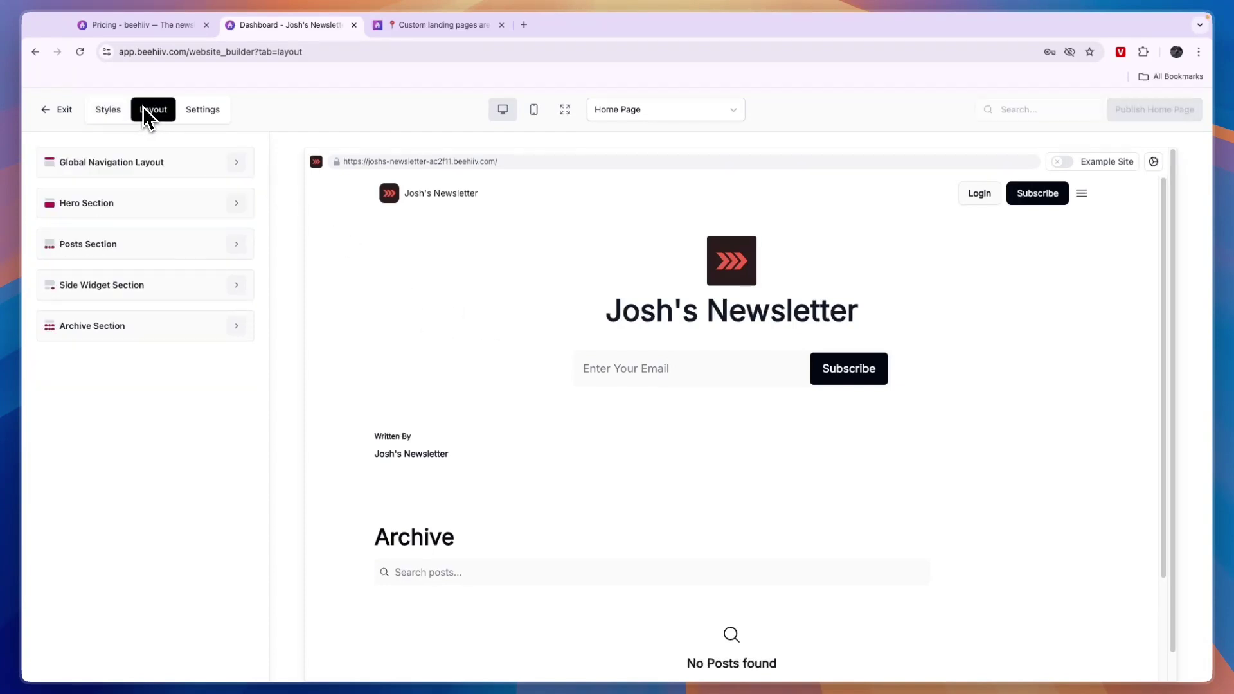
left_click(234, 204)
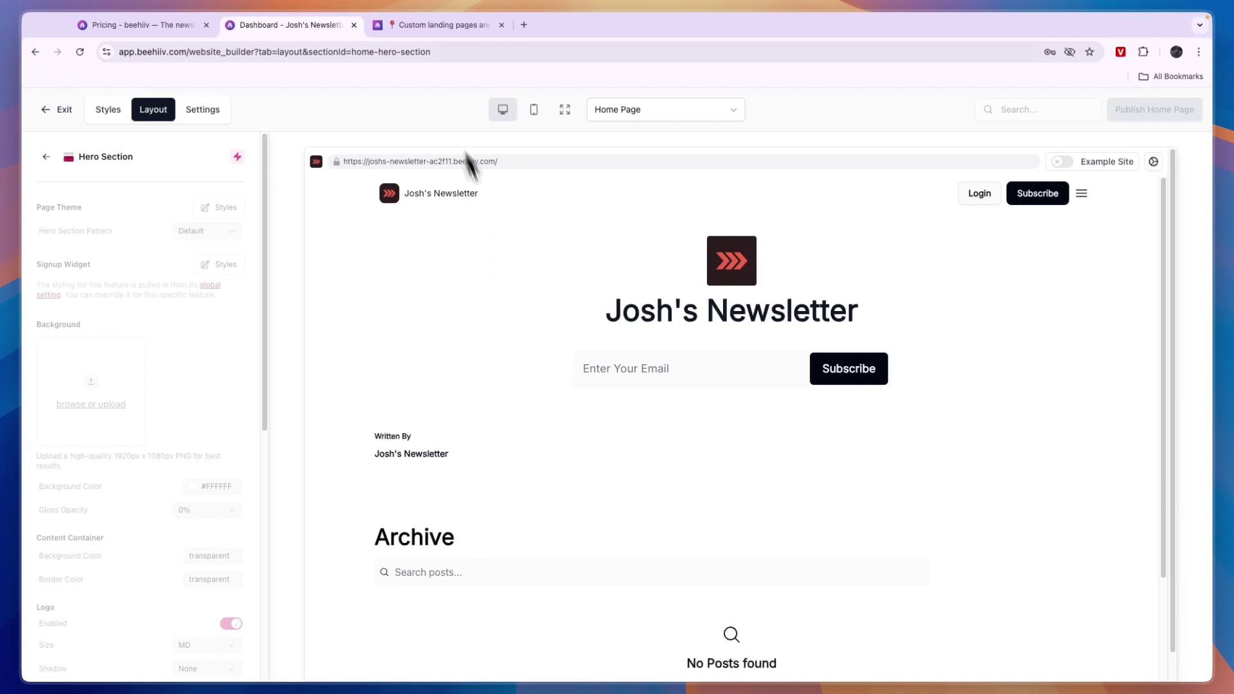
left_click(424, 25)
left_click(486, 280)
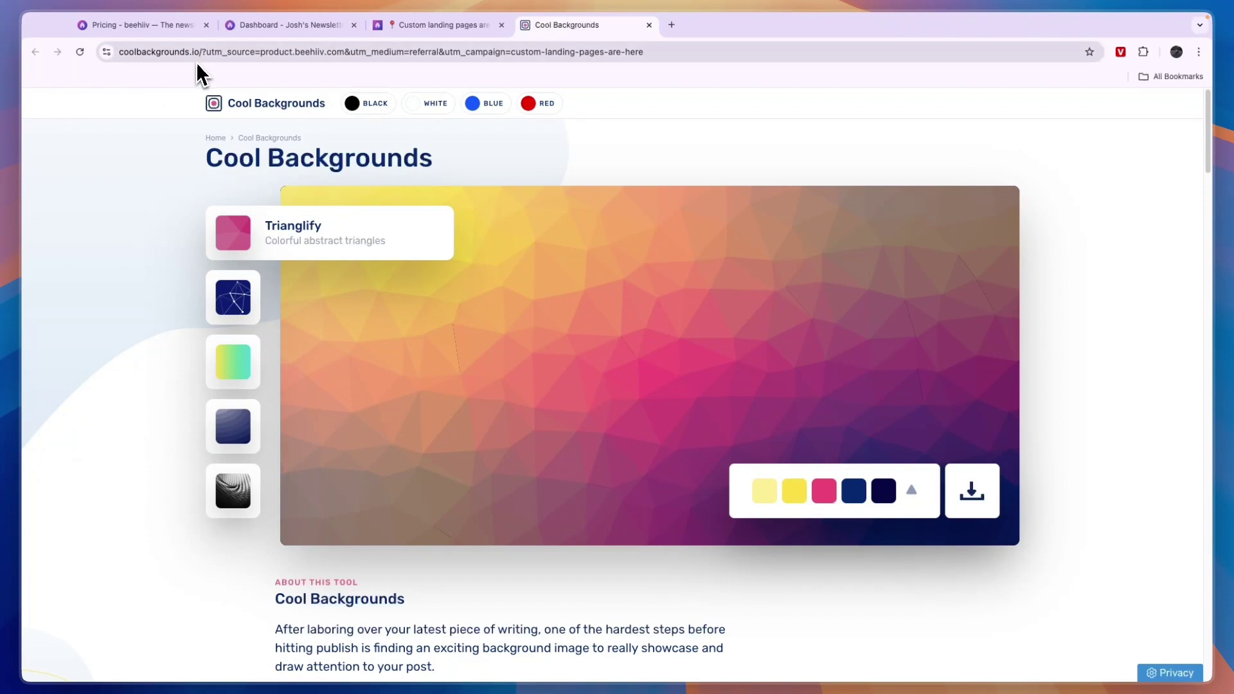
Compare Particles, CSS Gradient, Gradient Topography and Unsplash styles, then return to Trianglify
left_click(246, 296)
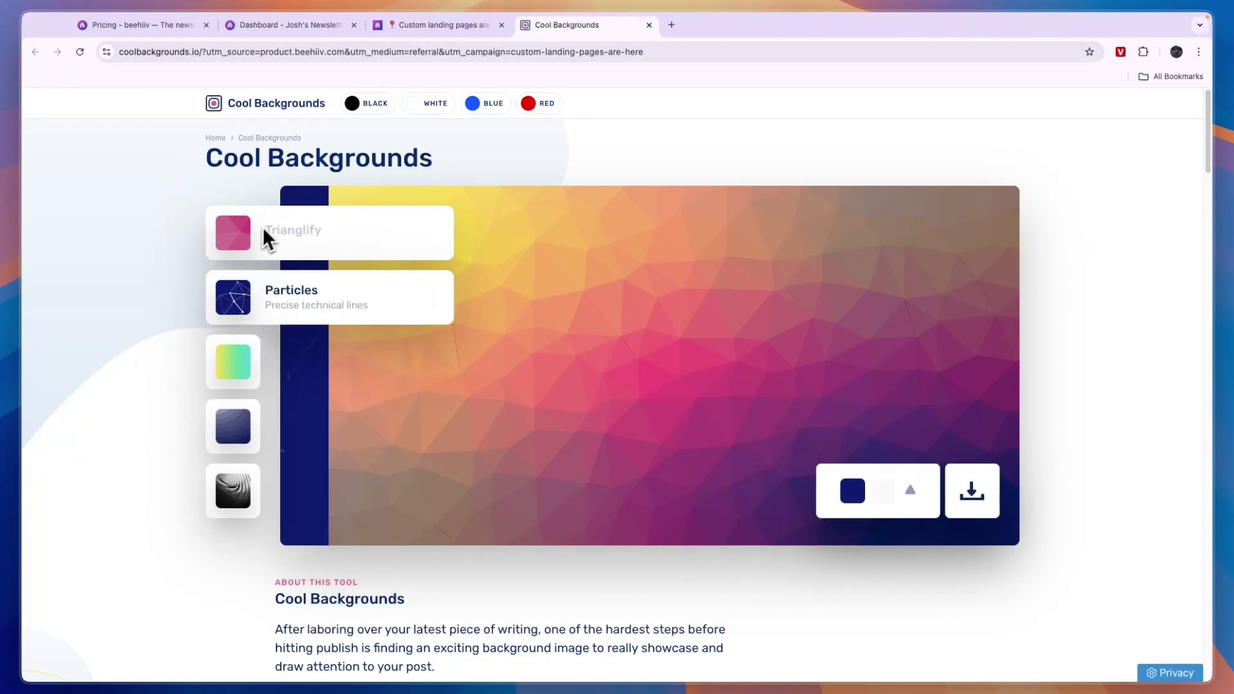
left_click(302, 361)
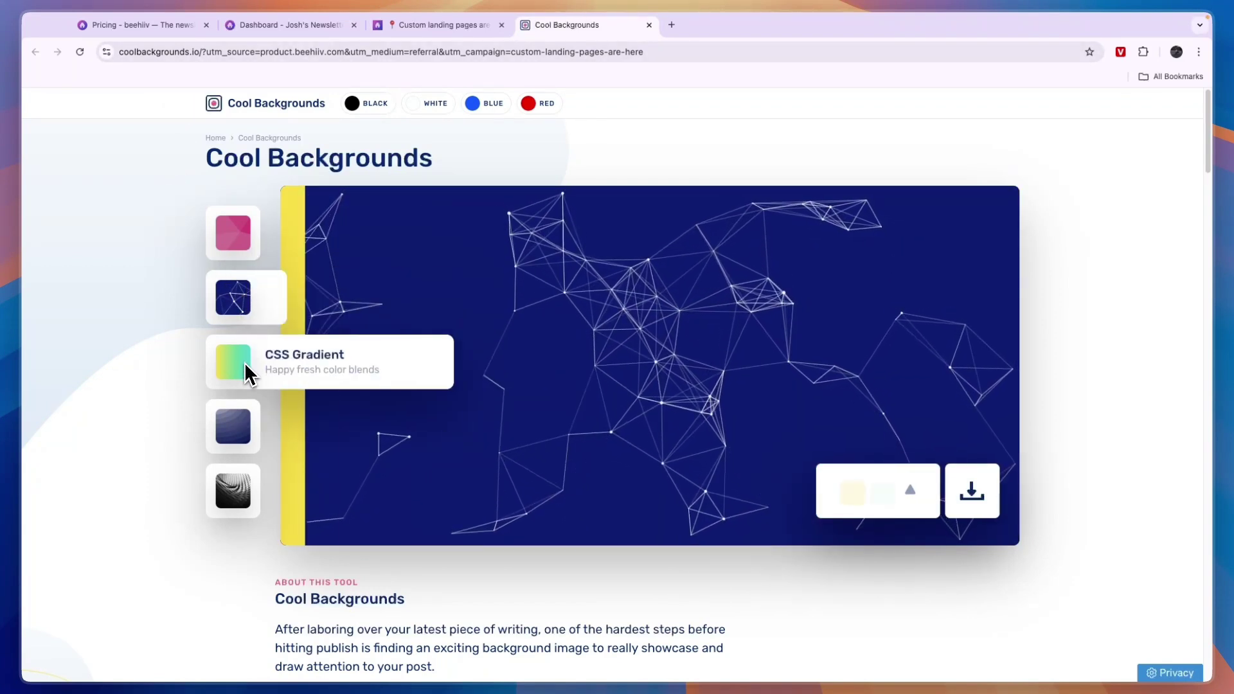
left_click(251, 428)
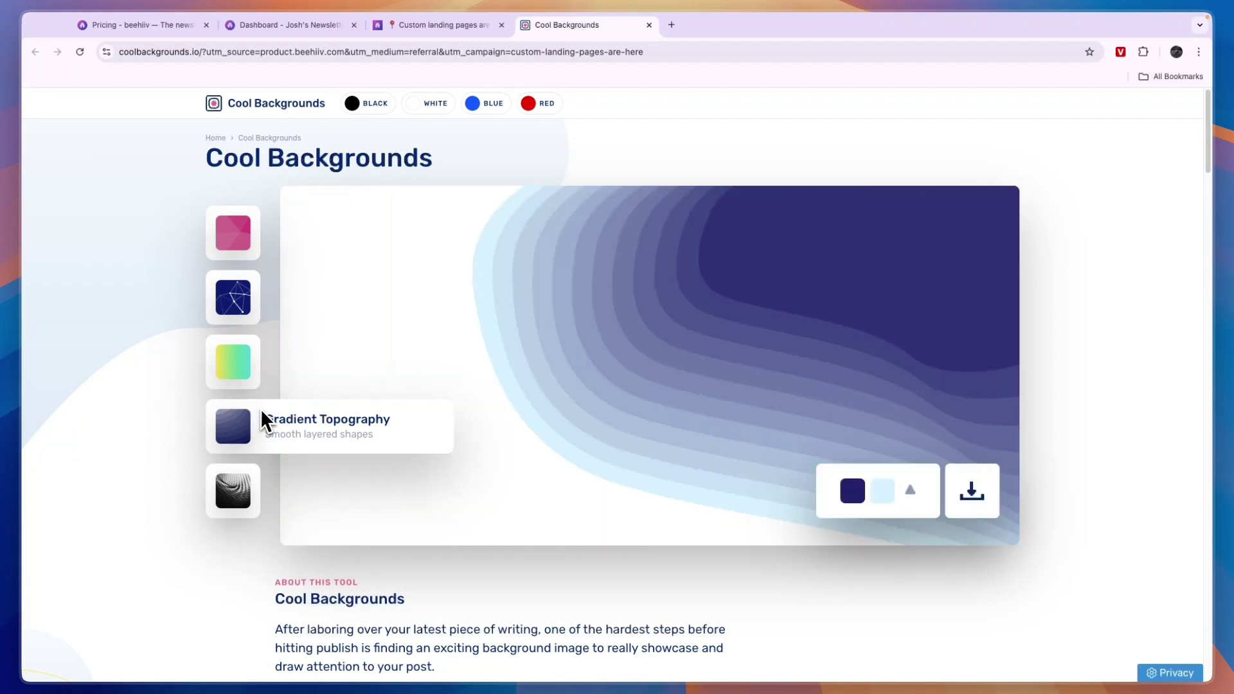
left_click(247, 494)
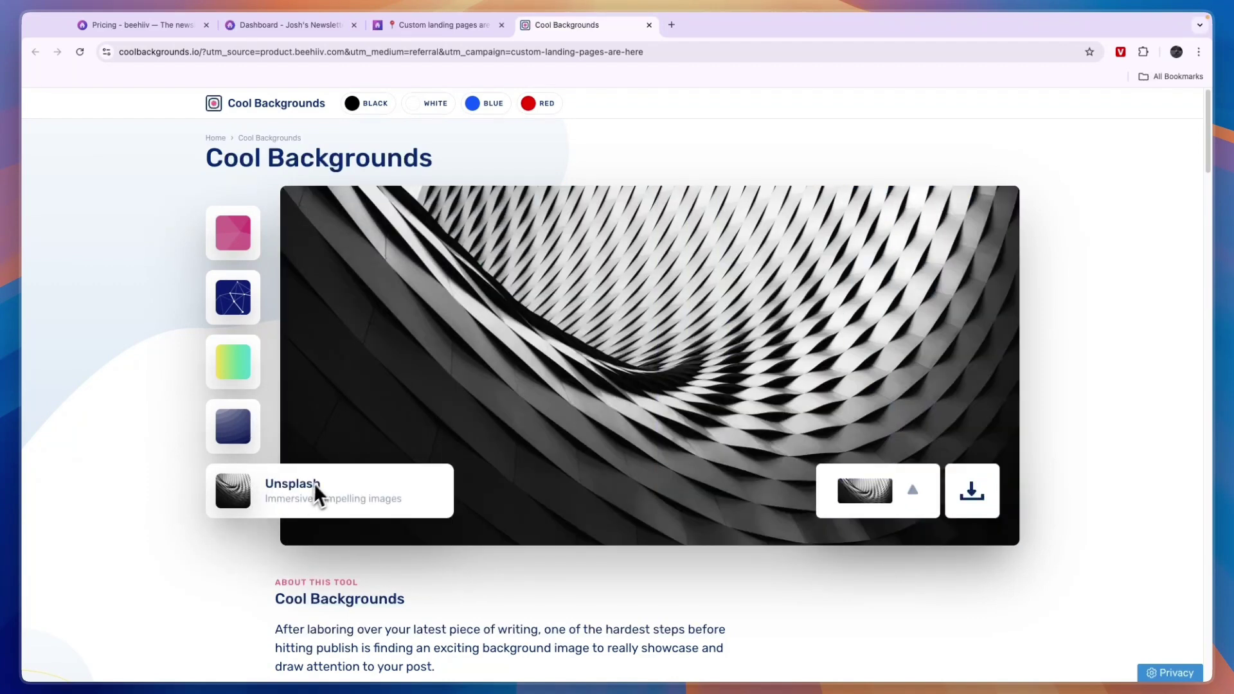
left_click(241, 244)
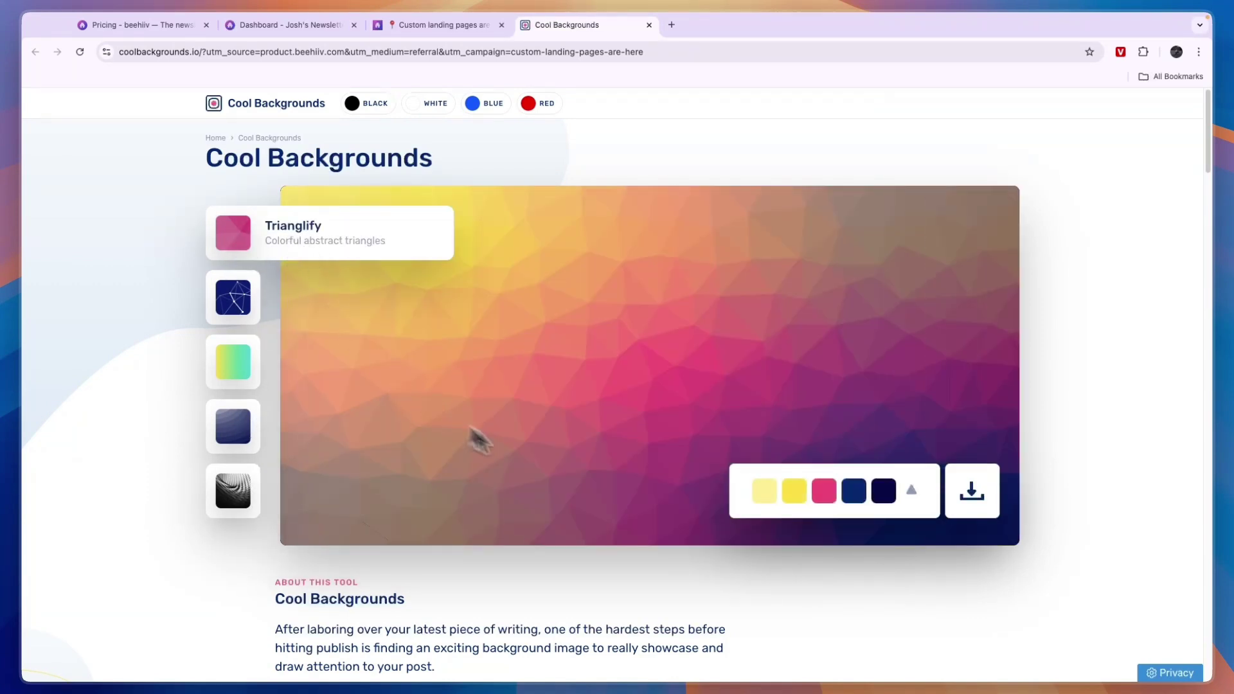
Try the Tropical Salad and Persian Lounge palettes, then download the black background as cool-background.png
left_click(792, 492)
left_click(786, 399)
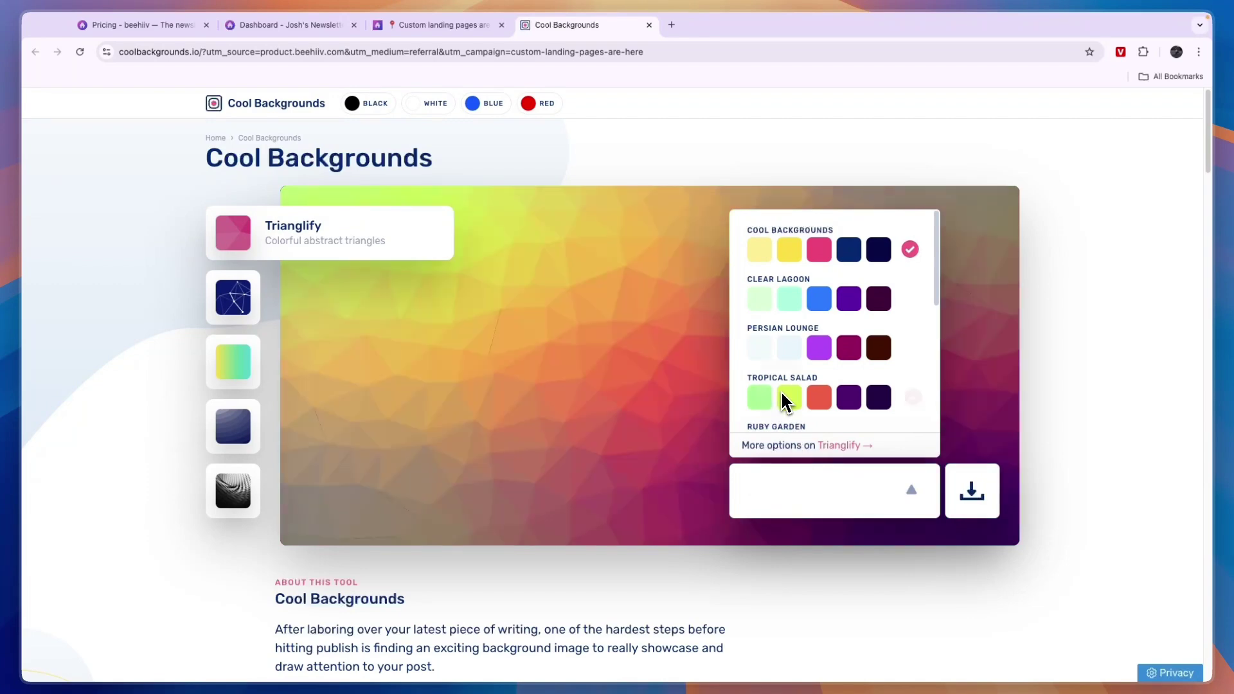
left_click(815, 346)
scroll(464, 432, "down", 15)
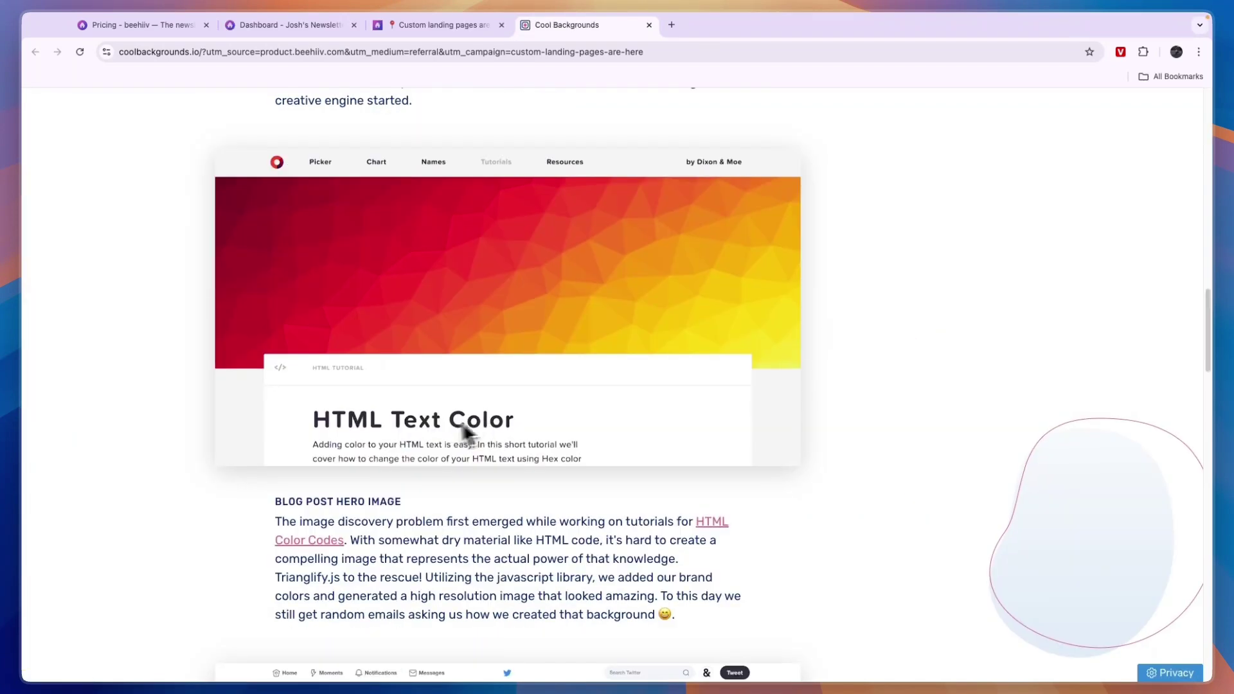
scroll(514, 313, "up", 1)
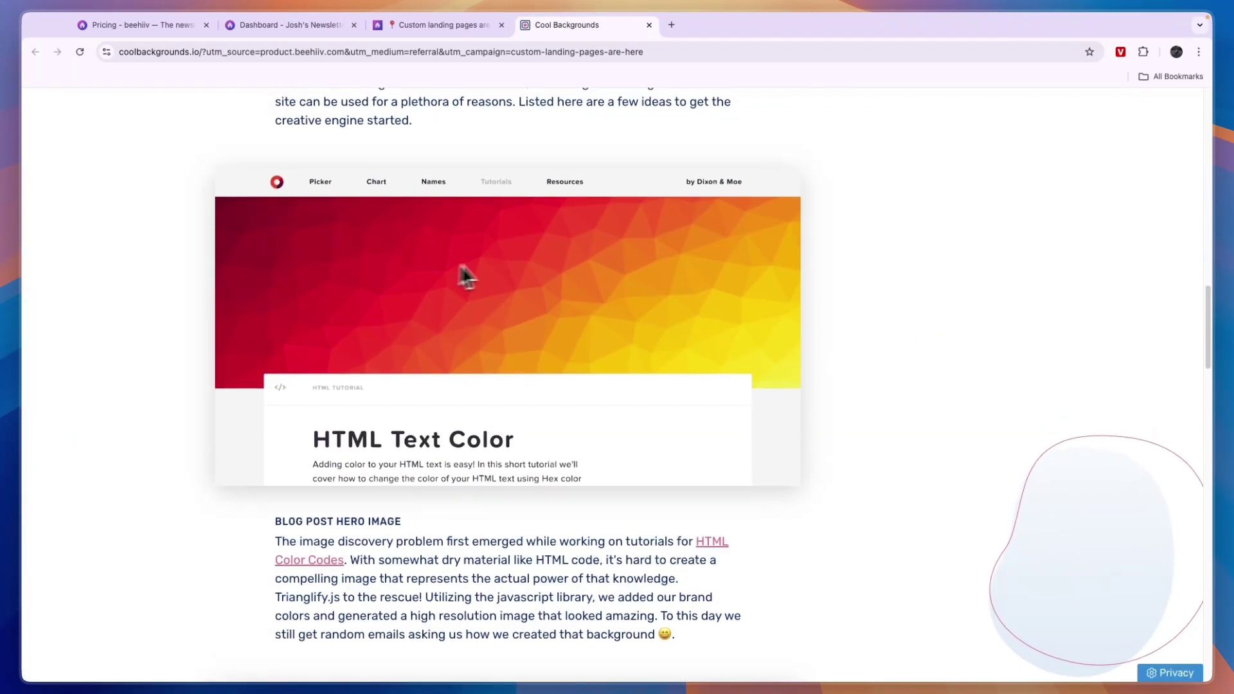
scroll(464, 275, "down", 12)
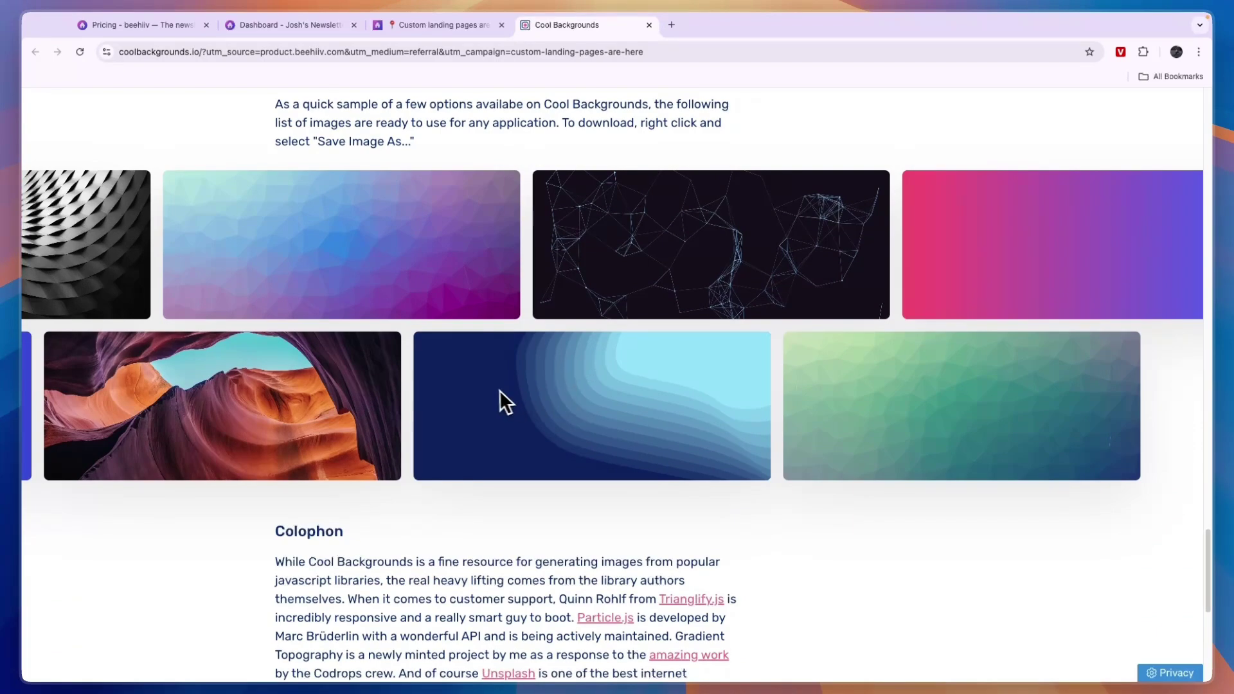
scroll(321, 419, "down", 7)
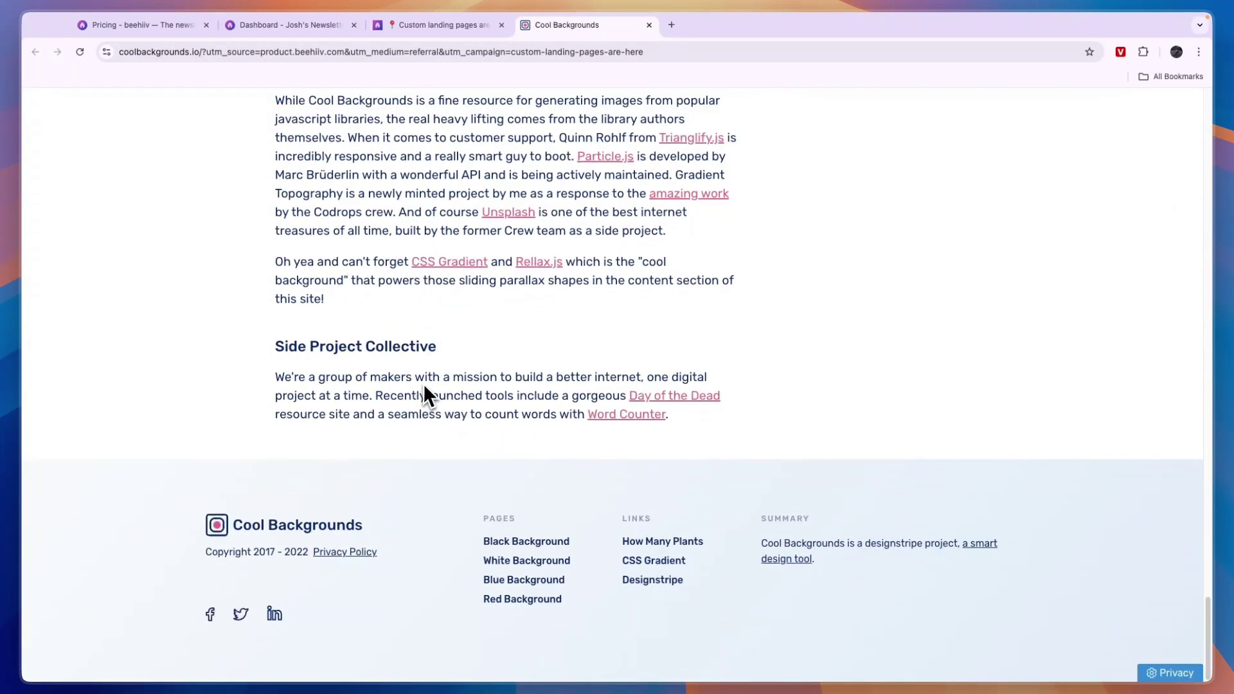
scroll(427, 385, "up", 20)
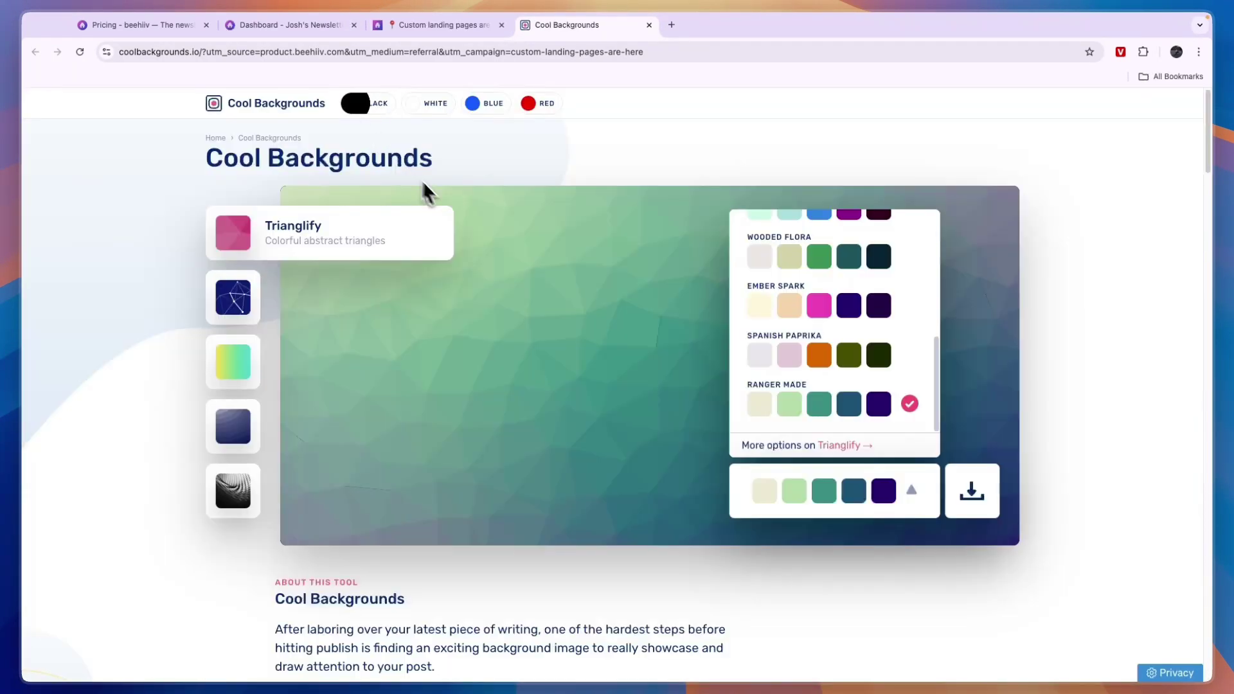
left_click(362, 108)
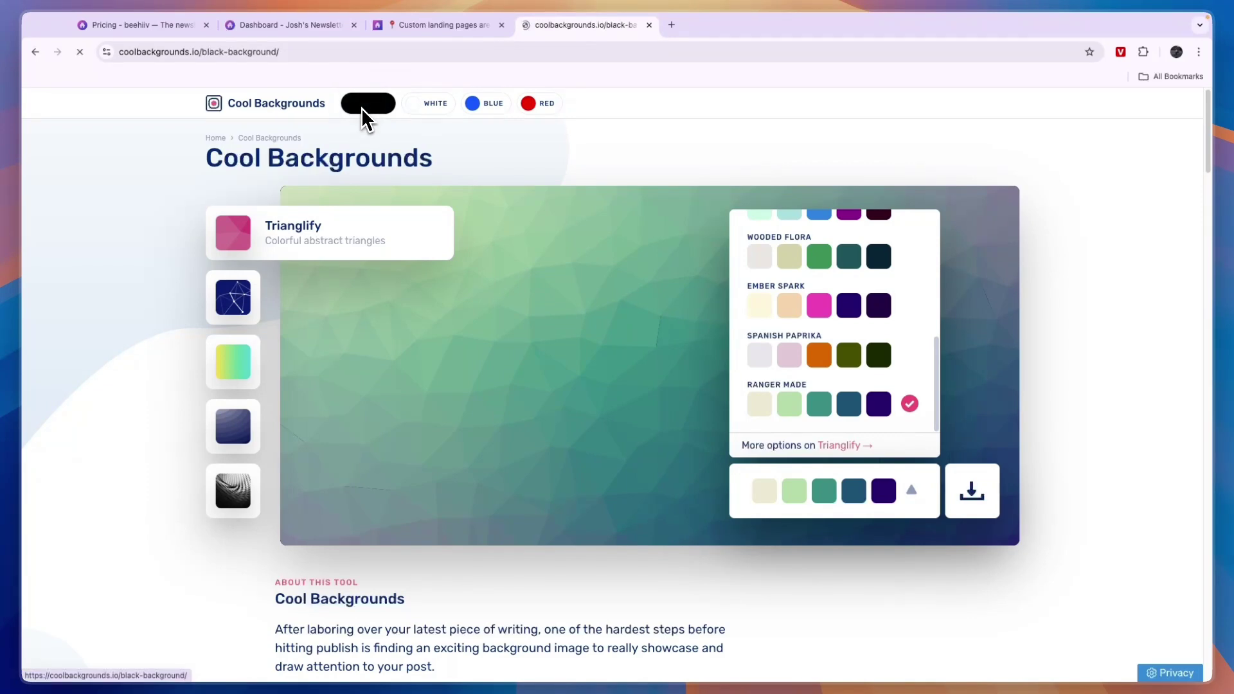
left_click(951, 492)
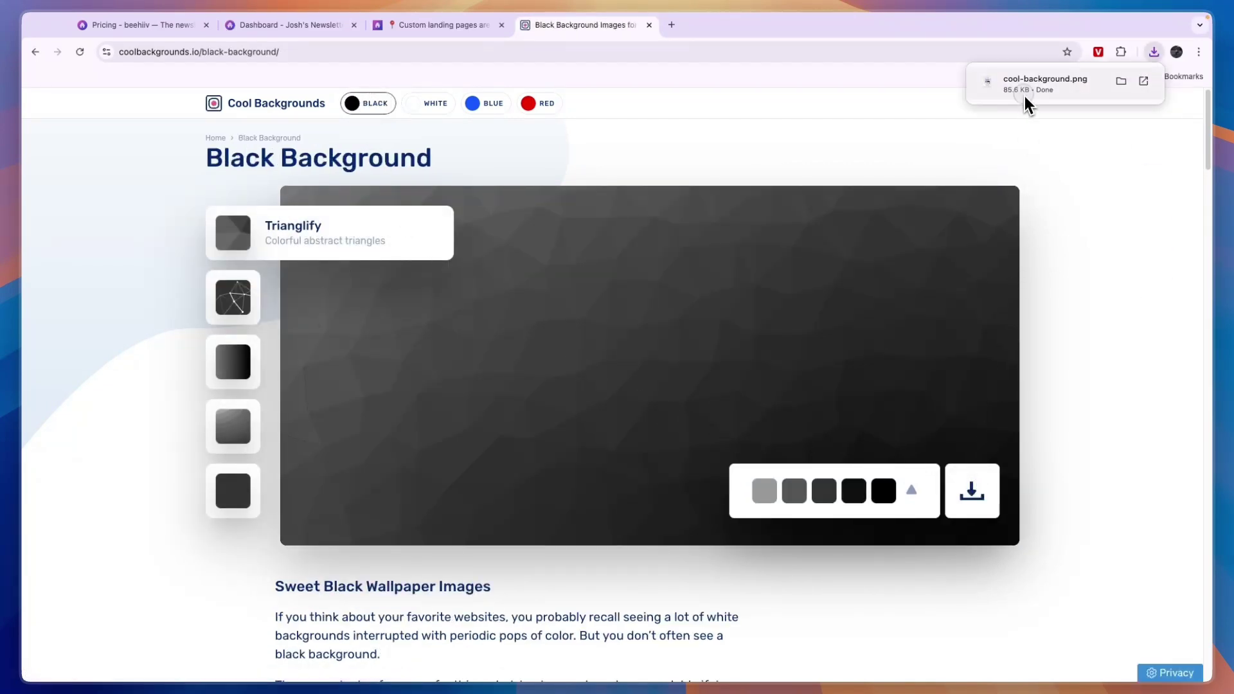
Open cool-background.png in Preview, select areas of it, then return to Chrome
left_click(1142, 81)
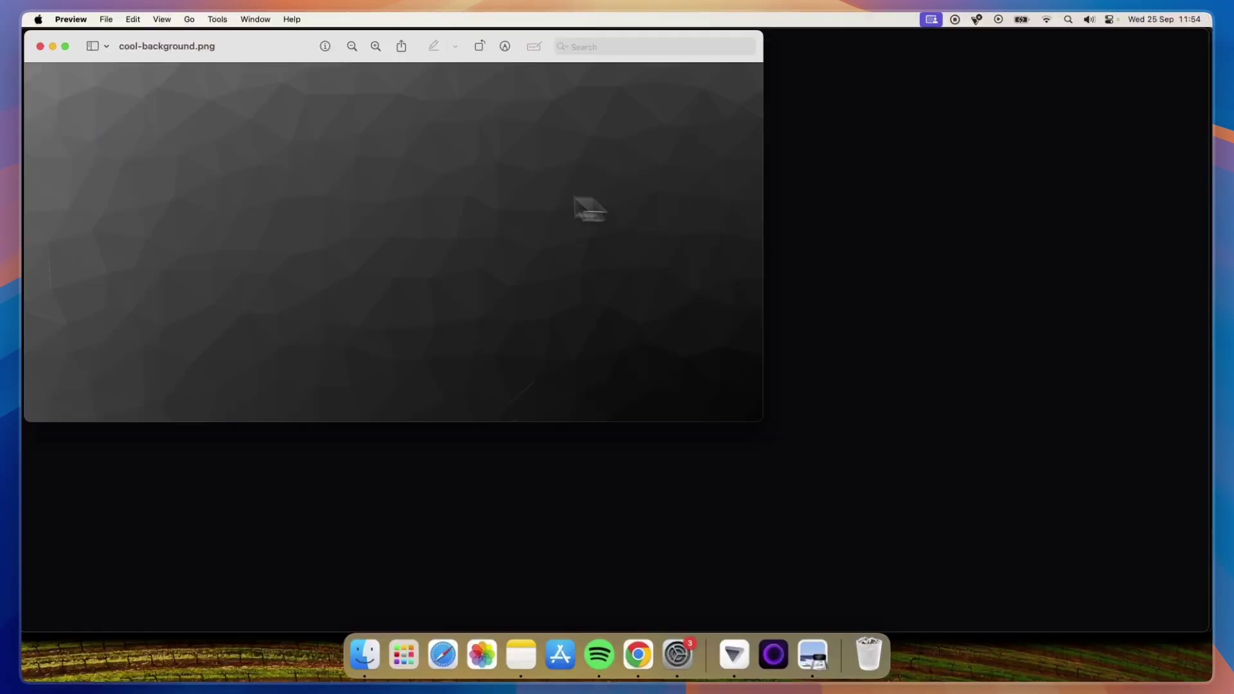
left_click_drag(396, 182, 513, 244)
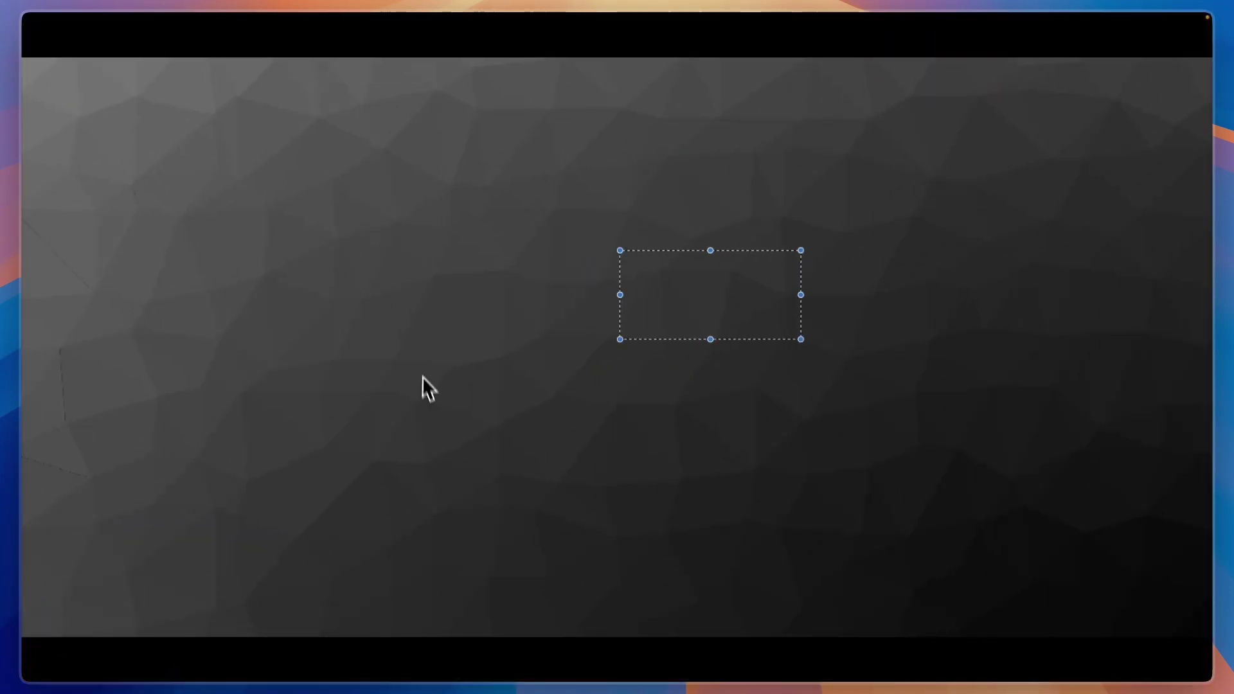
left_click_drag(402, 366, 144, 515)
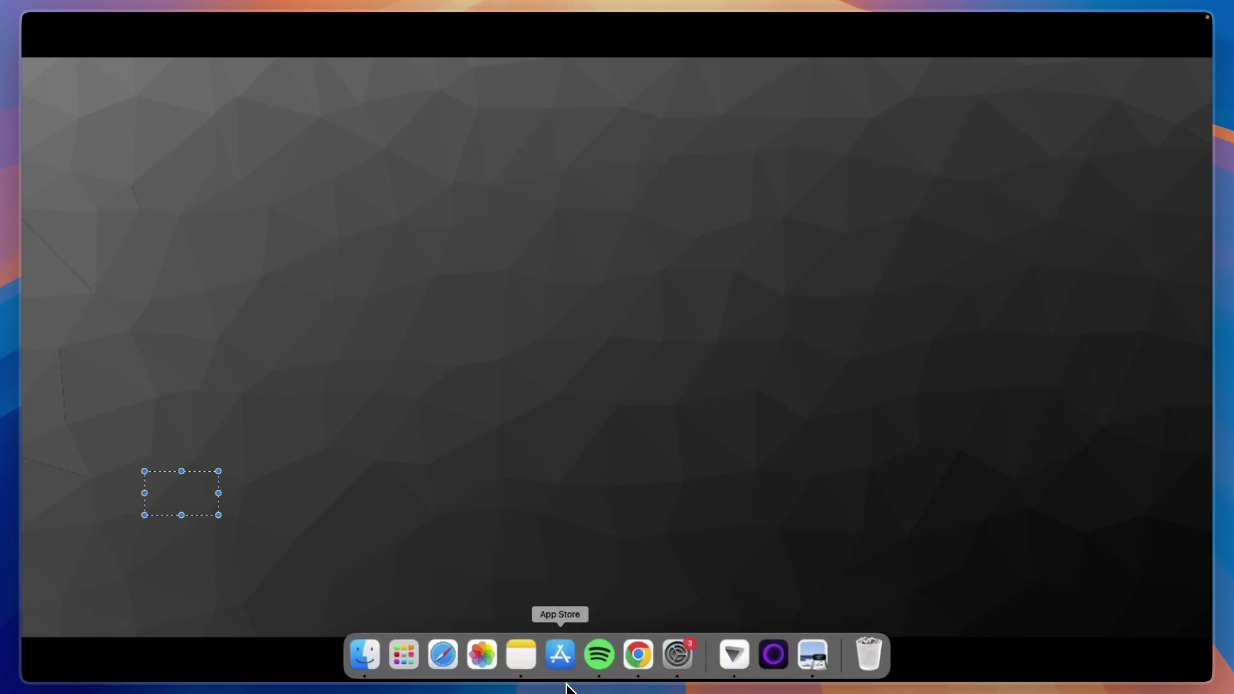
left_click(635, 656)
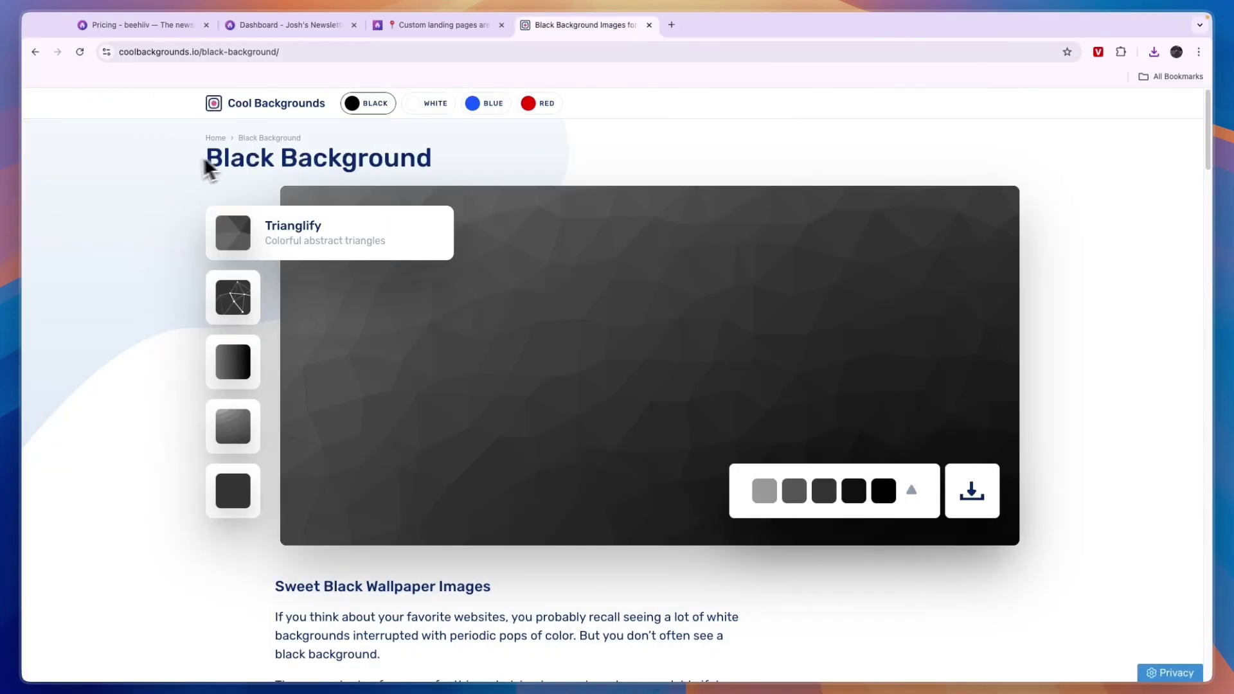
Try the Spectrum and Blank blue palettes, then settle on Satin for the blue background
left_click(484, 104)
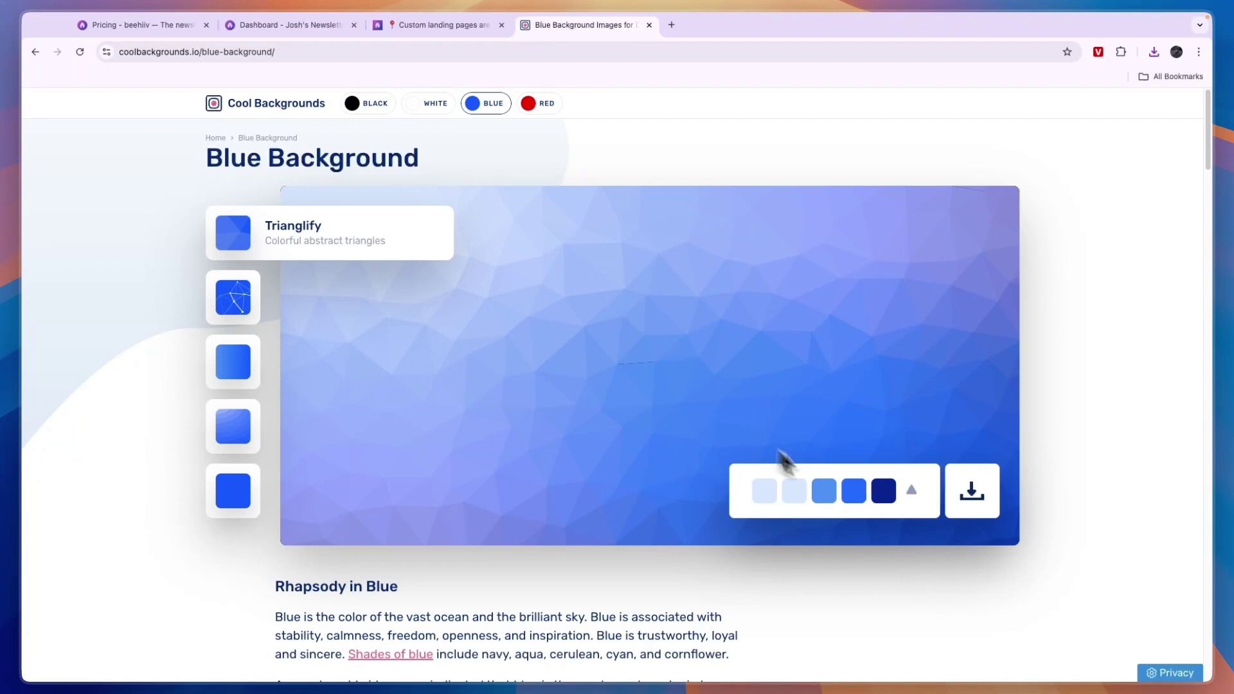
left_click(911, 490)
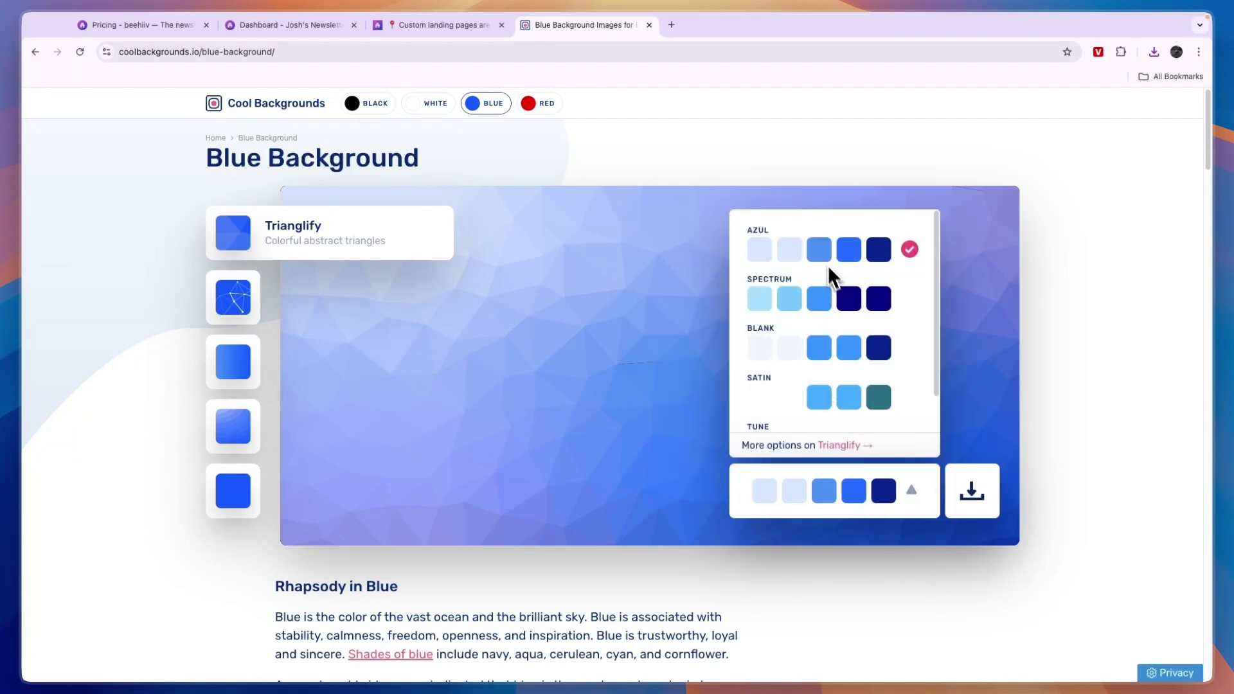
left_click(798, 289)
left_click(822, 347)
left_click(820, 389)
scroll(803, 392, "down", 1)
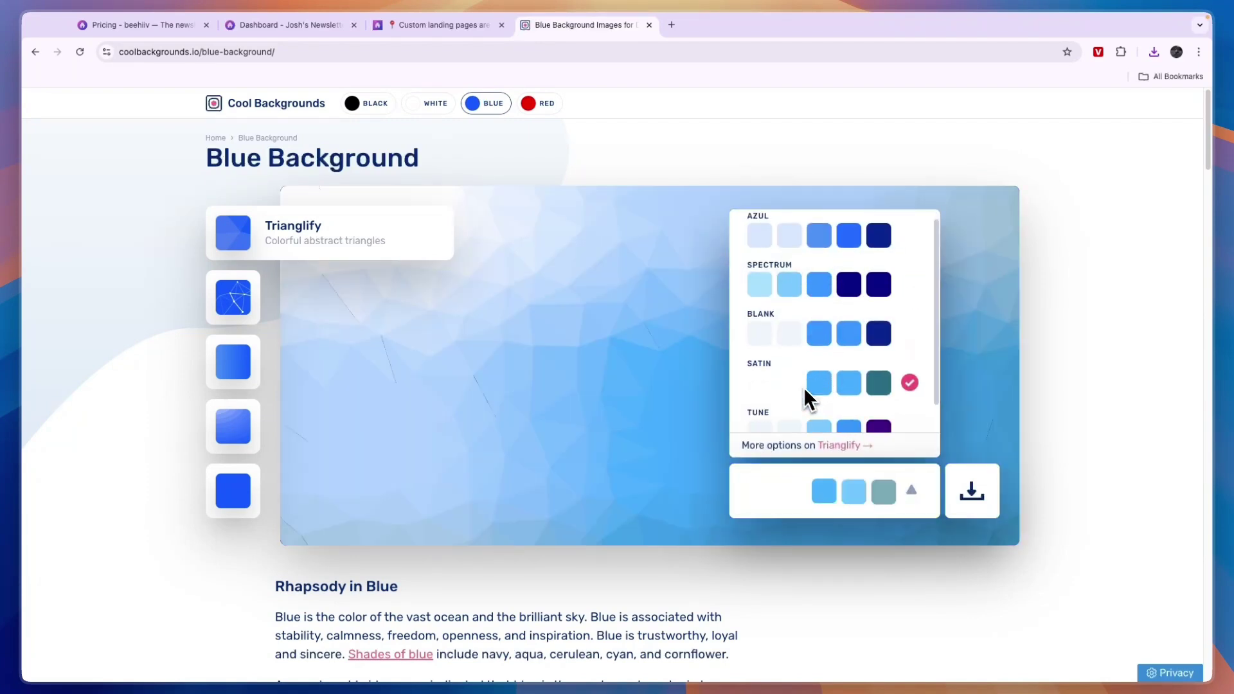
scroll(804, 395, "down", 1)
left_click(315, 26)
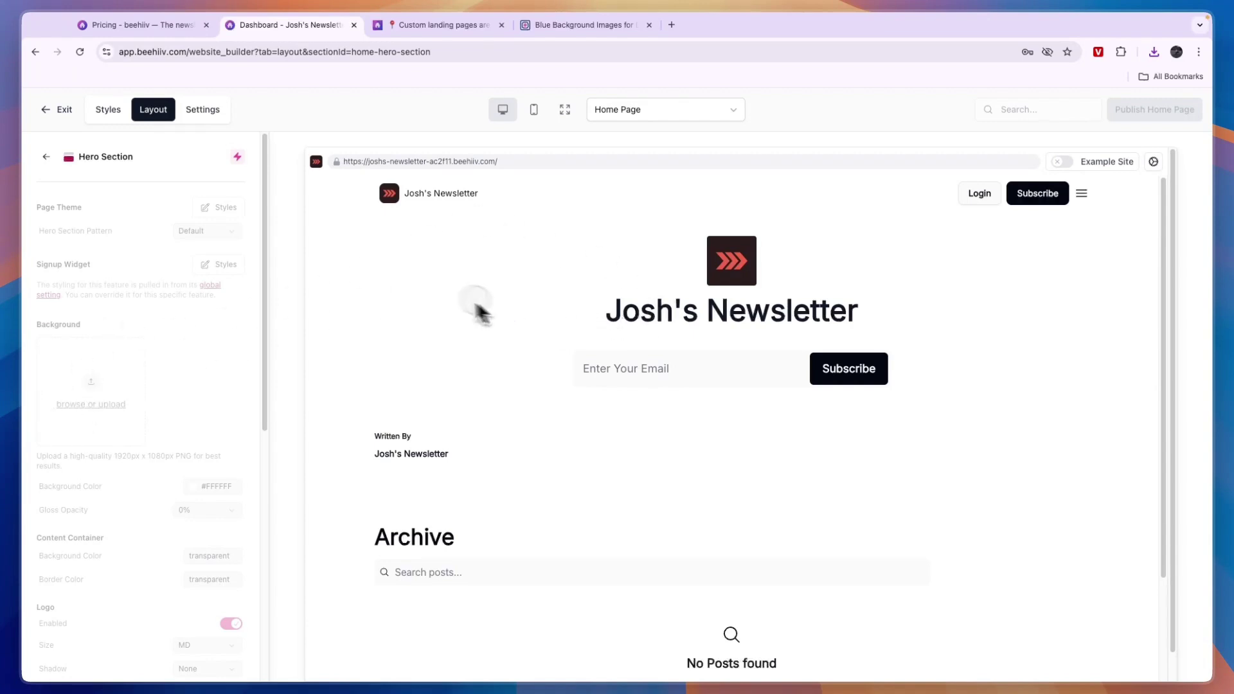
Change the global Typography fonts for headings, body and buttons from Inter to Arial
left_click(46, 157)
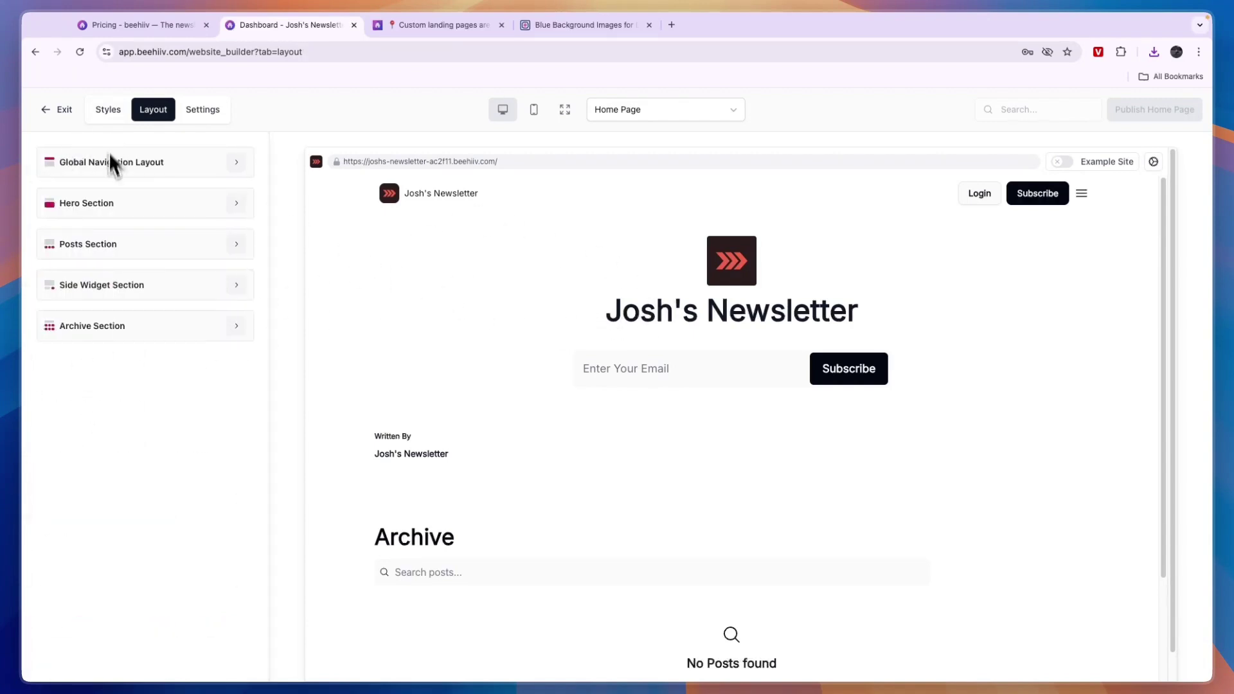
left_click(160, 213)
left_click(106, 110)
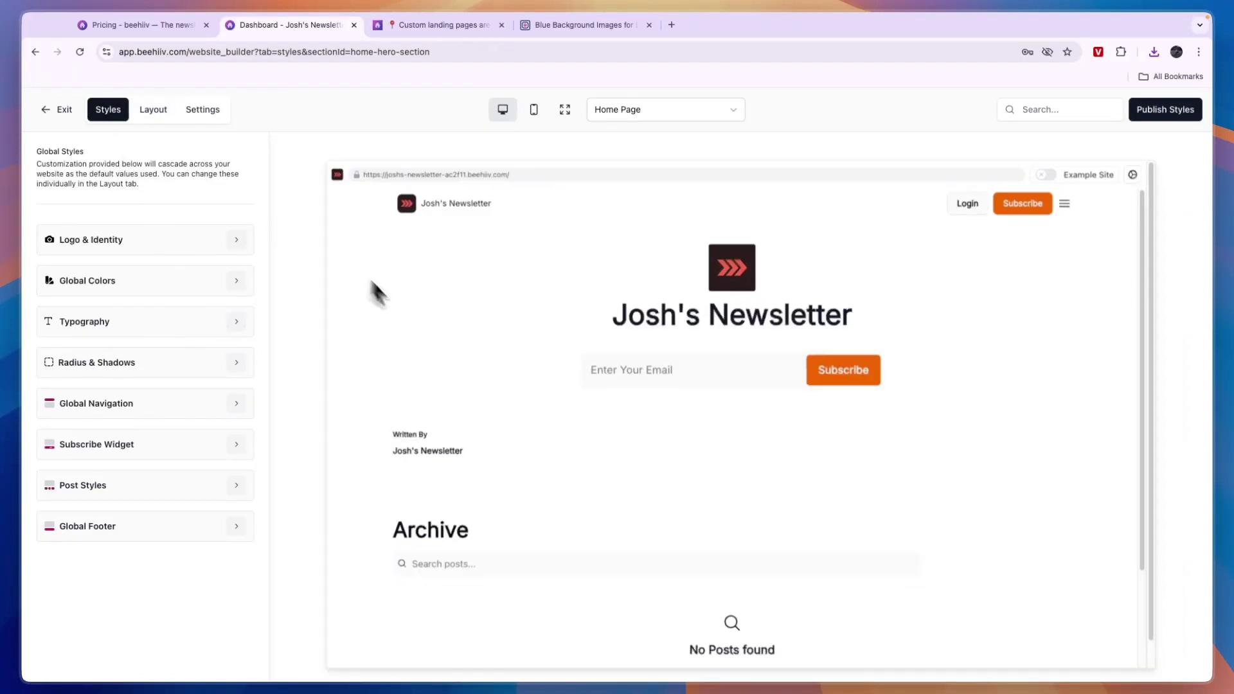
scroll(608, 372, "down", 5)
scroll(574, 363, "up", 3)
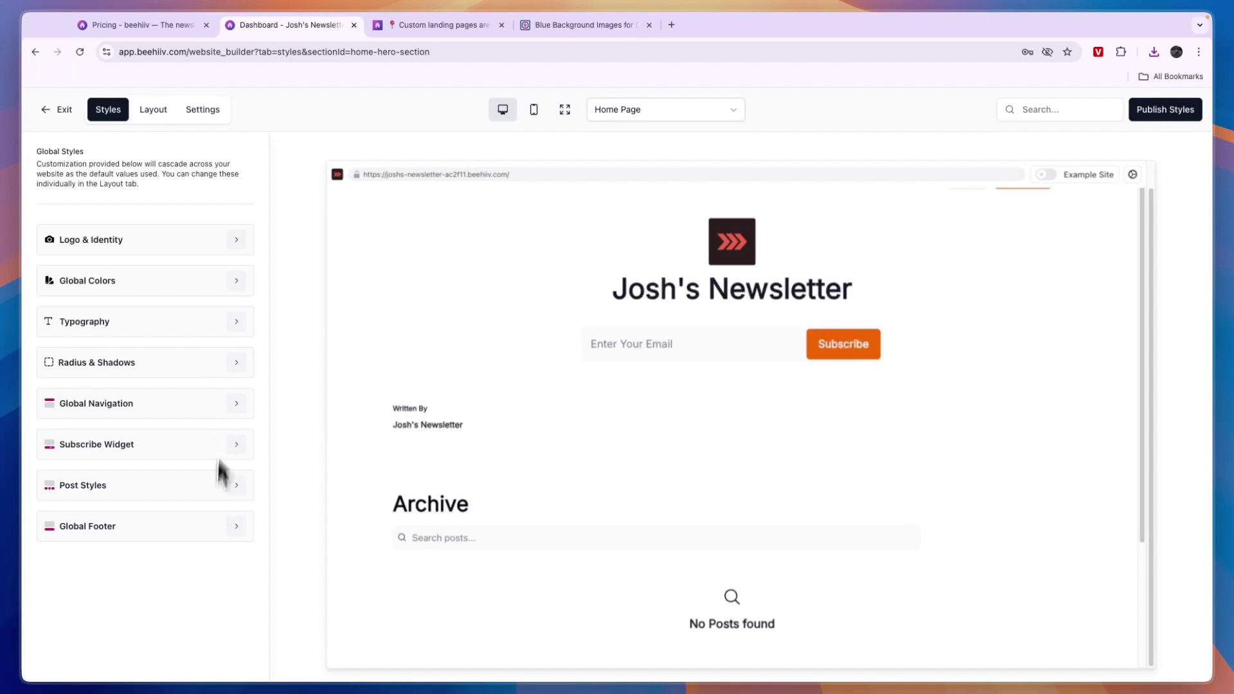
left_click(242, 323)
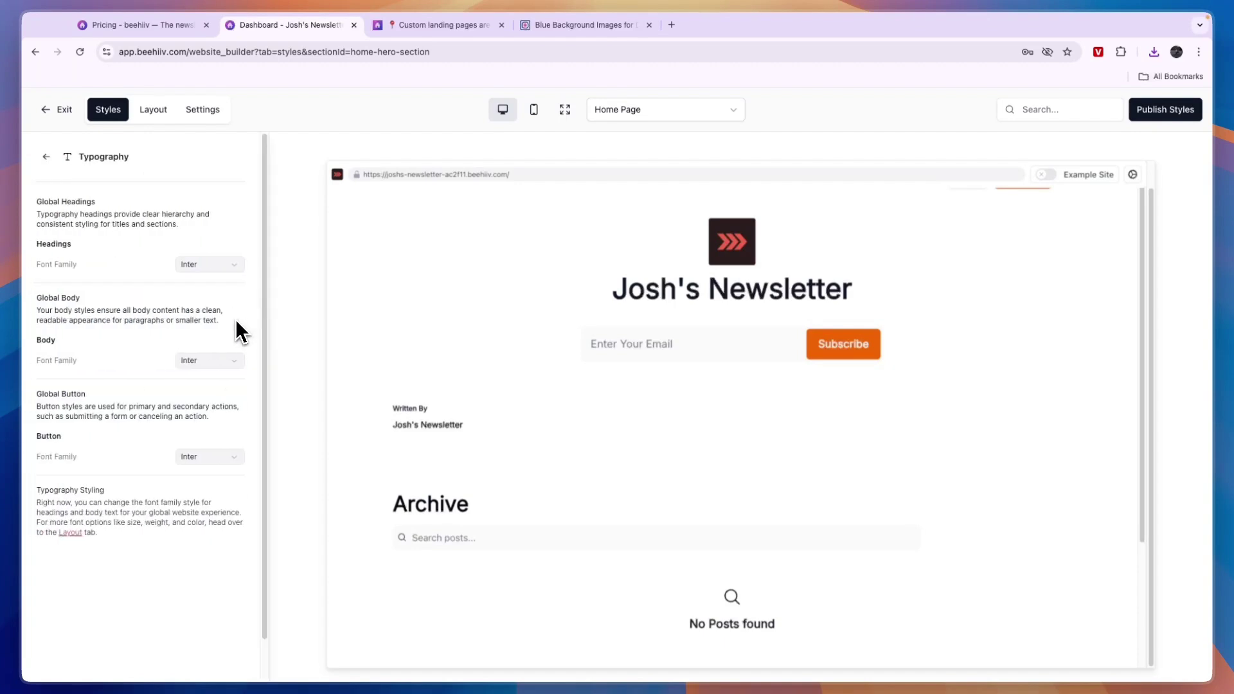
left_click(204, 265)
left_click(153, 334)
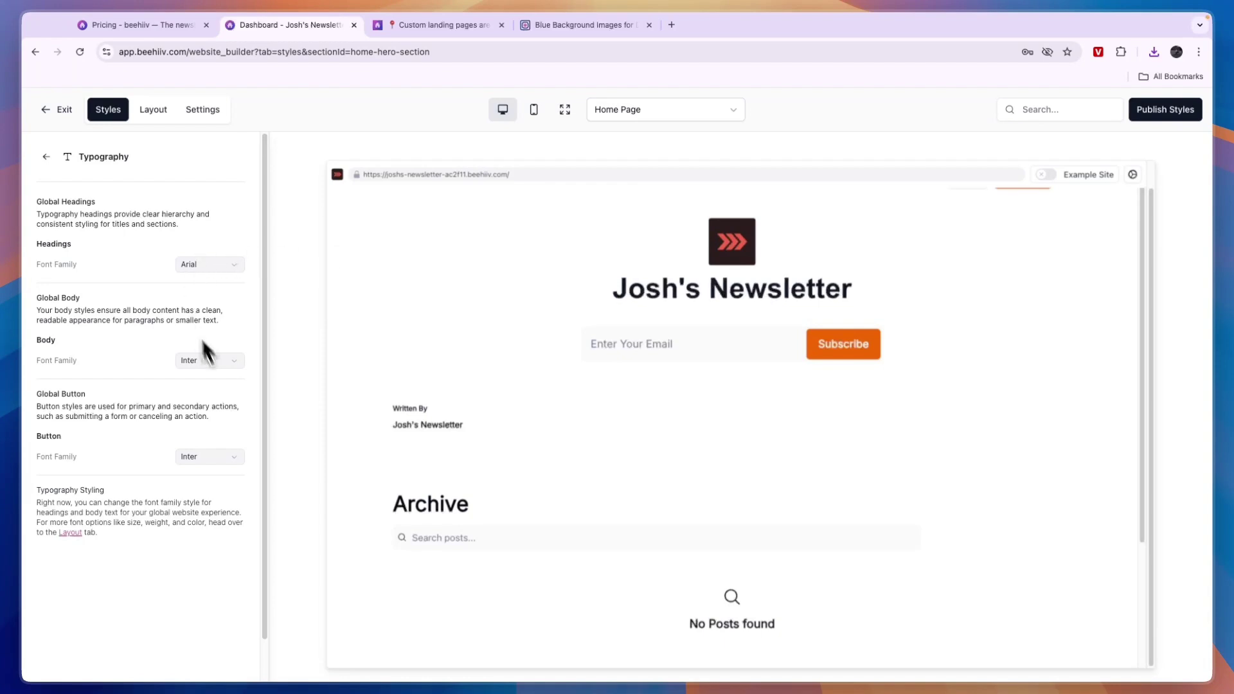
left_click(223, 368)
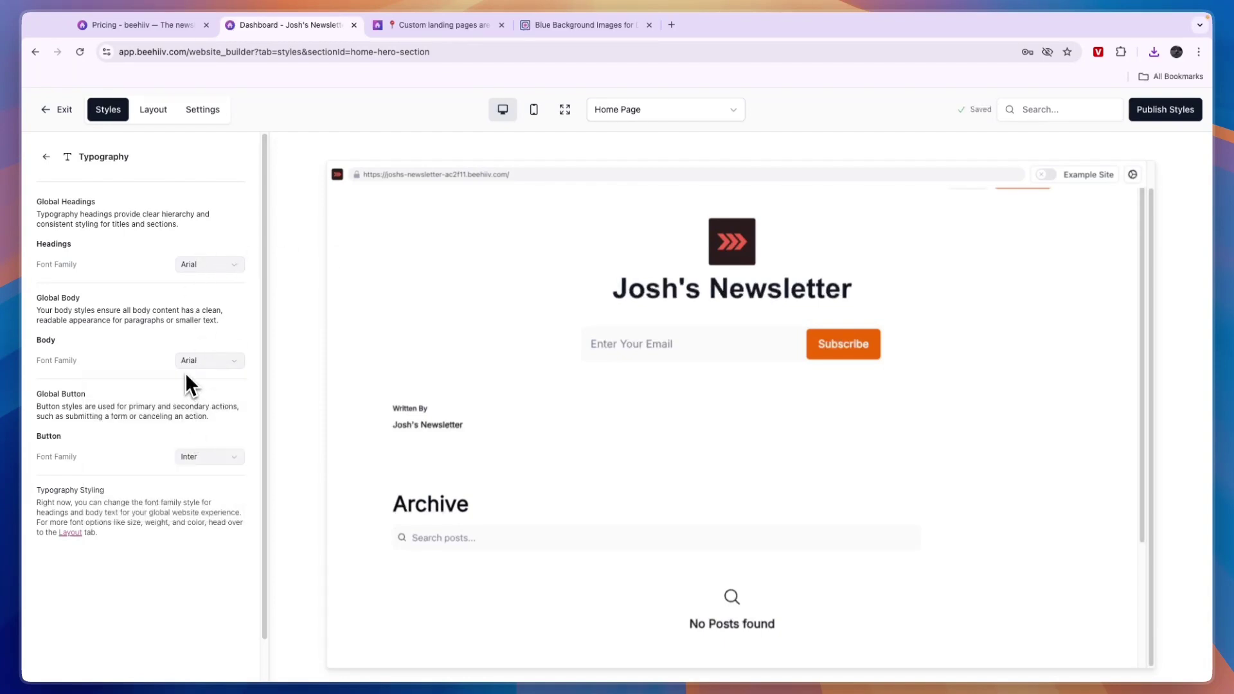
left_click(214, 460)
left_click(174, 517)
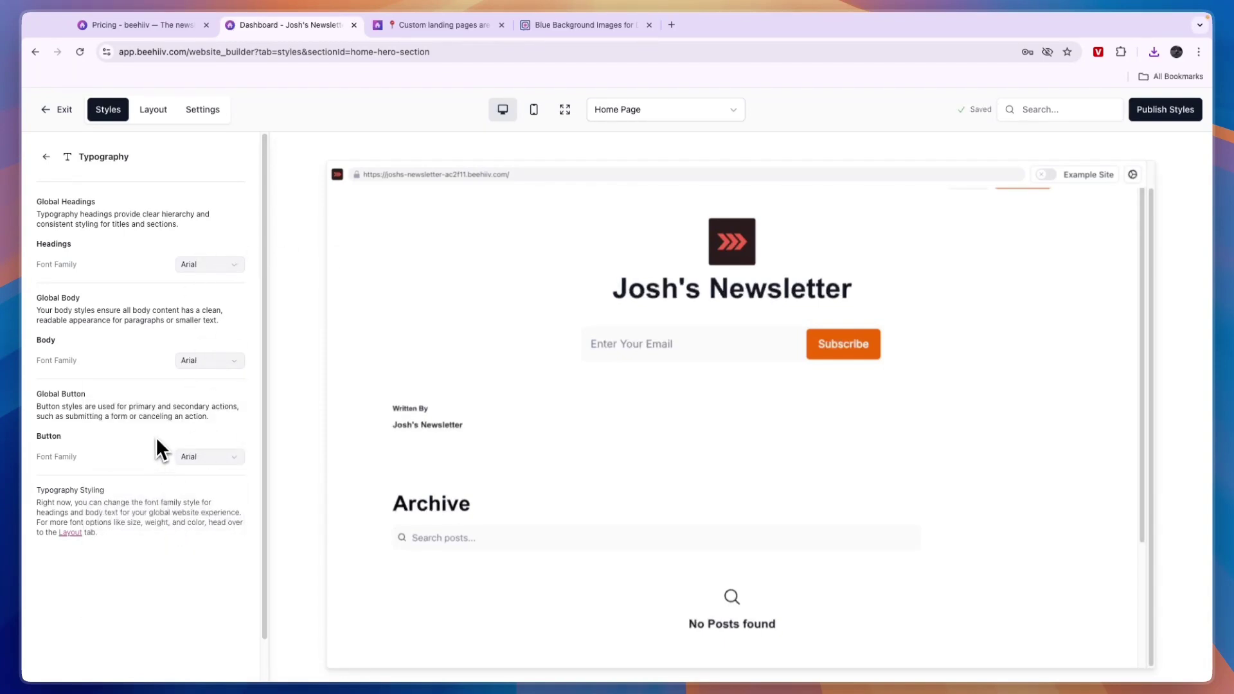
Set the global border radius to None in Radius & Shadows
left_click(47, 156)
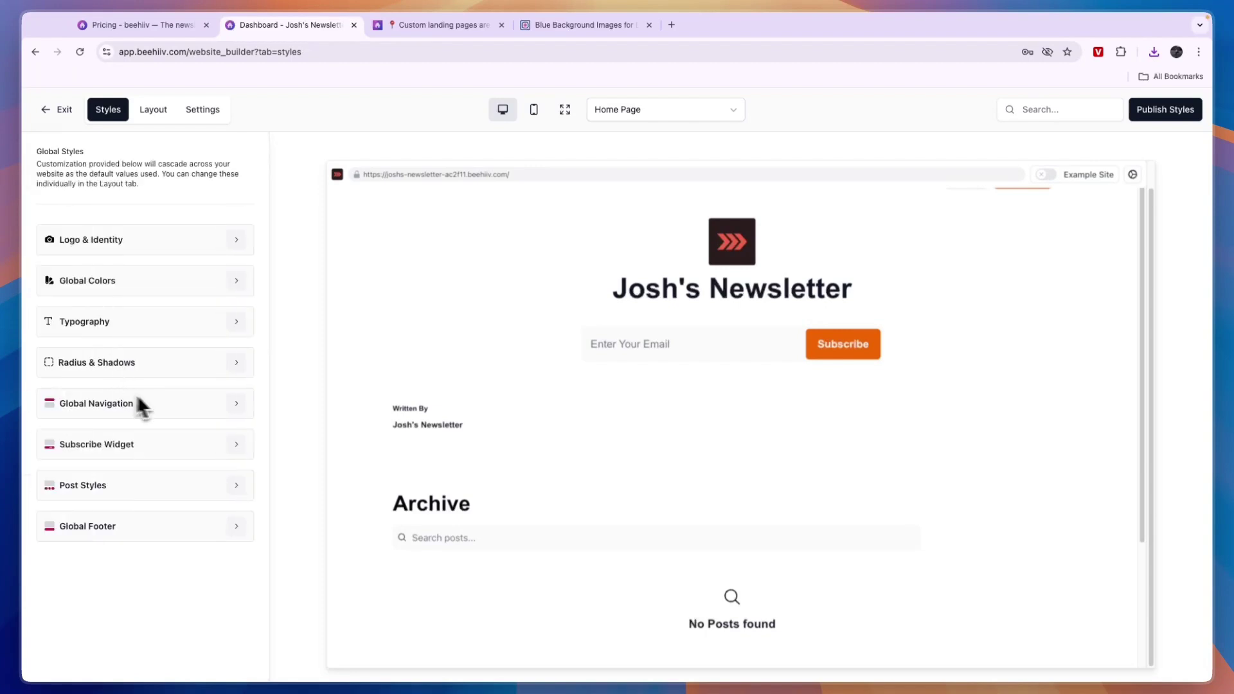
left_click(221, 368)
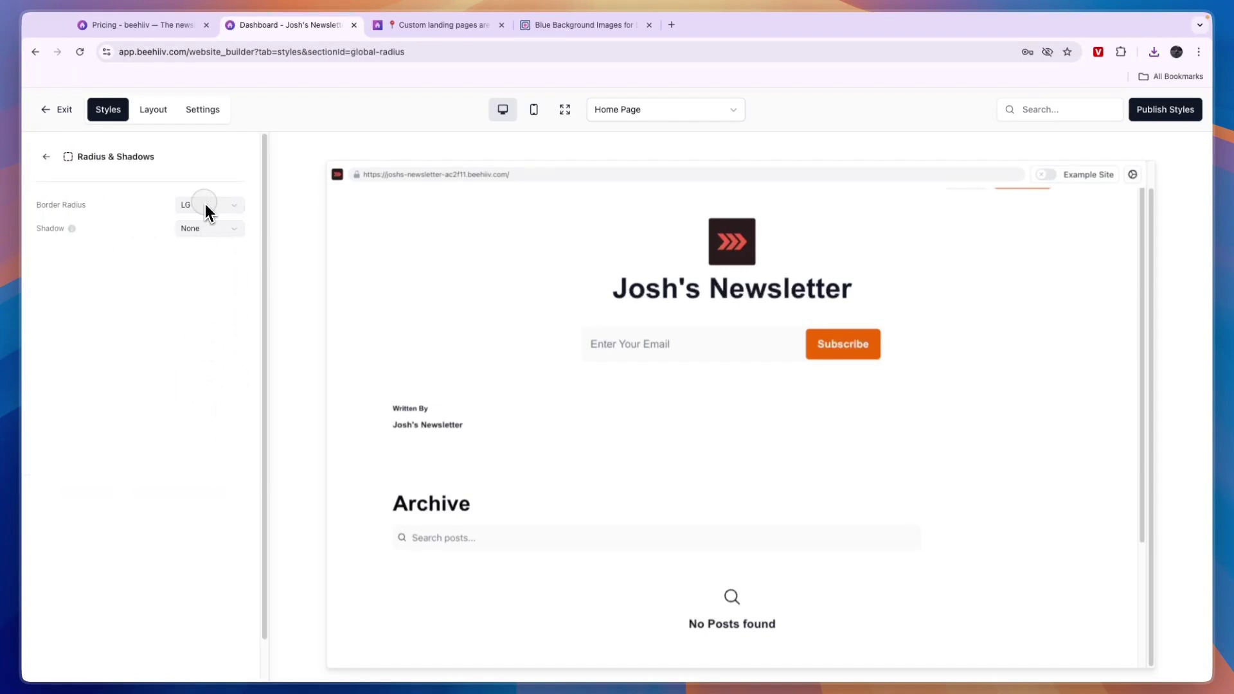
left_click(205, 204)
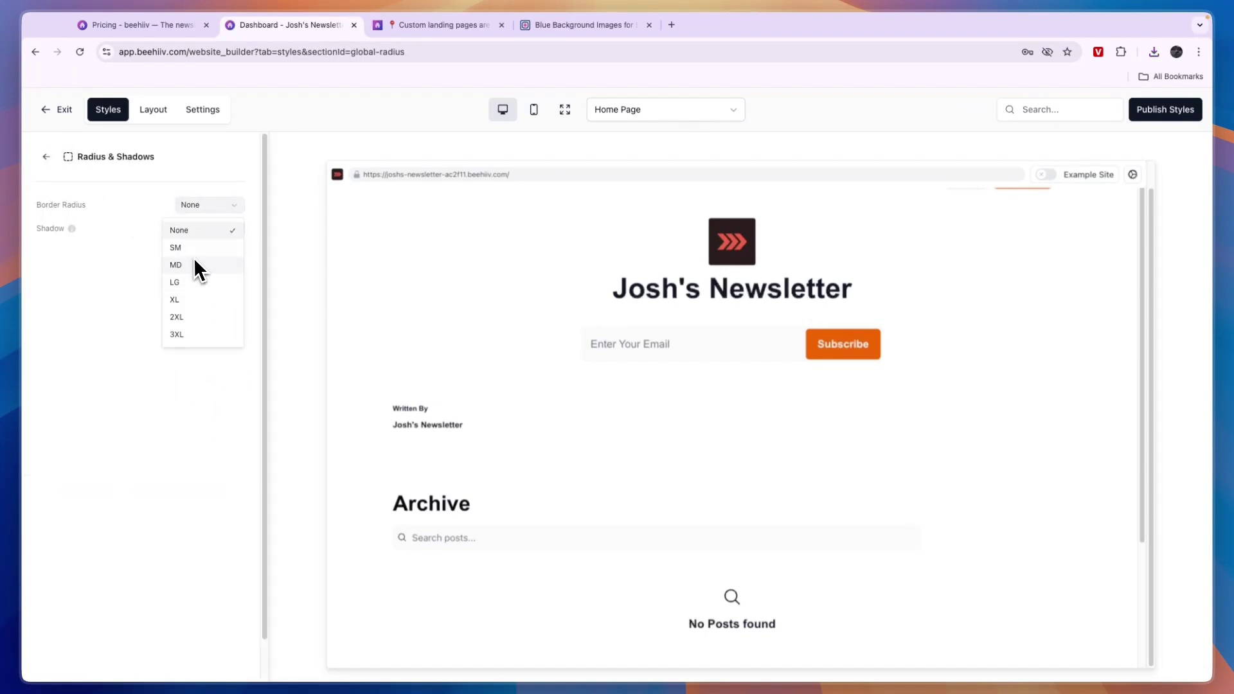
Keep the Subscribe Widget on Template 1 and enable its email icon and #F46500 border
left_click(46, 156)
left_click(215, 402)
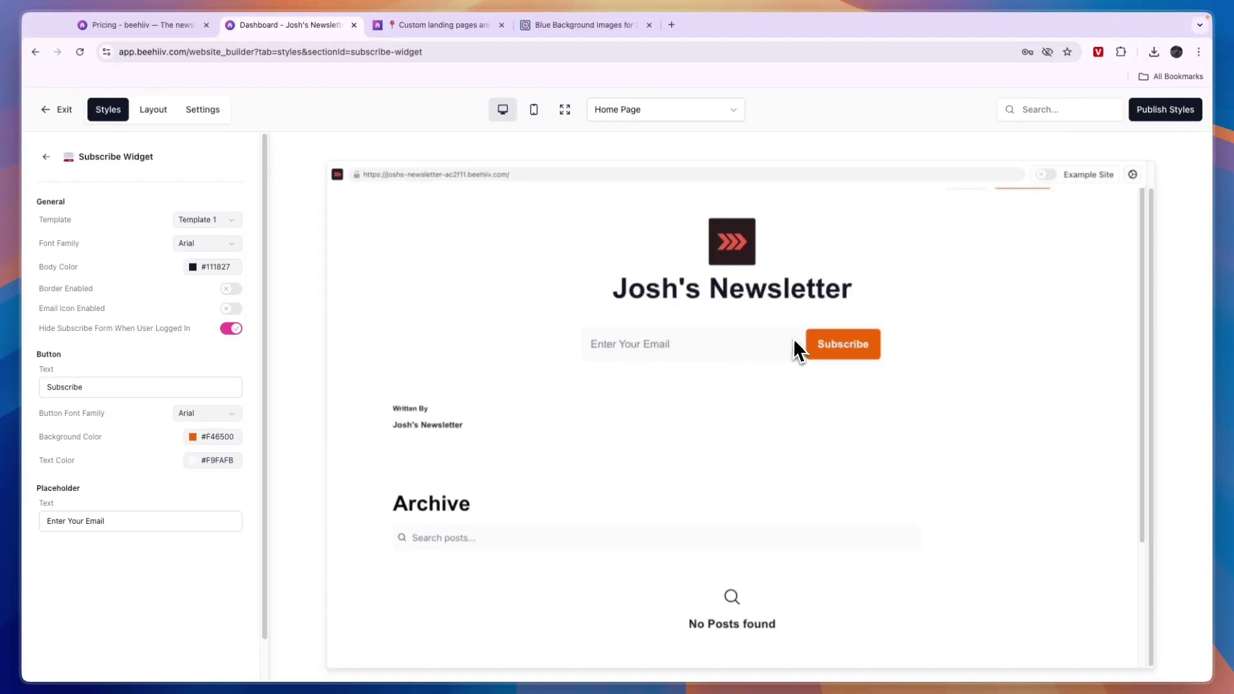
left_click(205, 219)
left_click(211, 277)
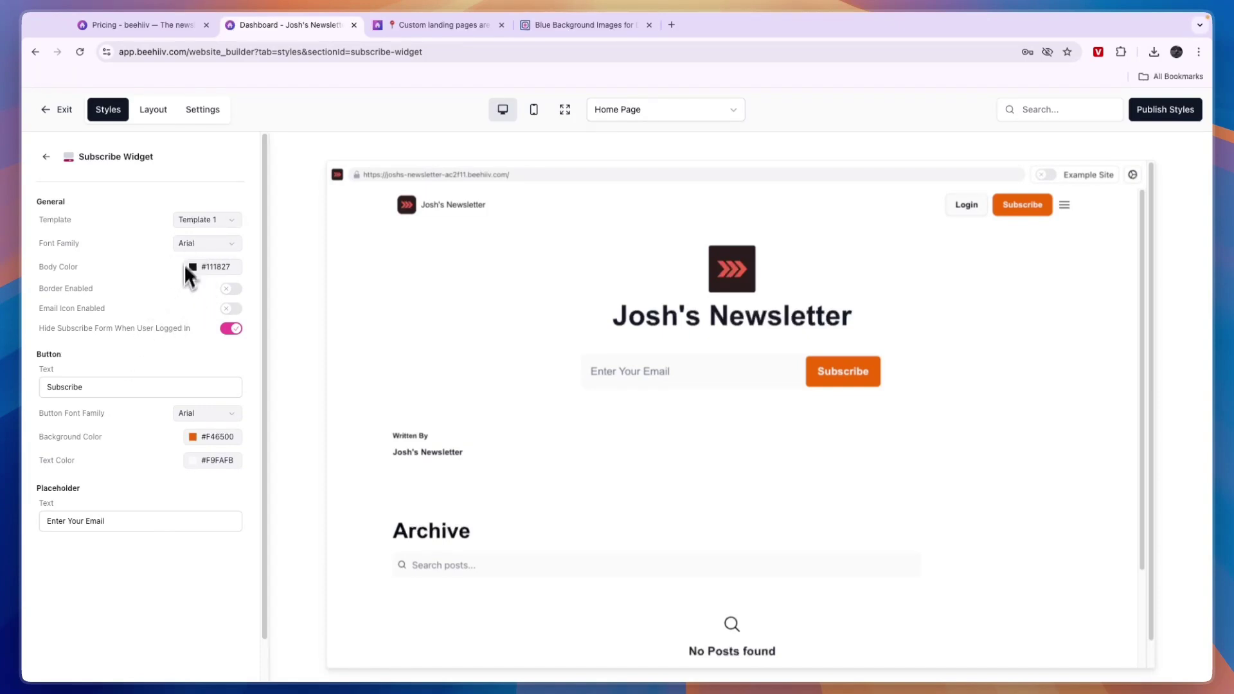
left_click_drag(51, 332, 122, 292)
left_click(229, 288)
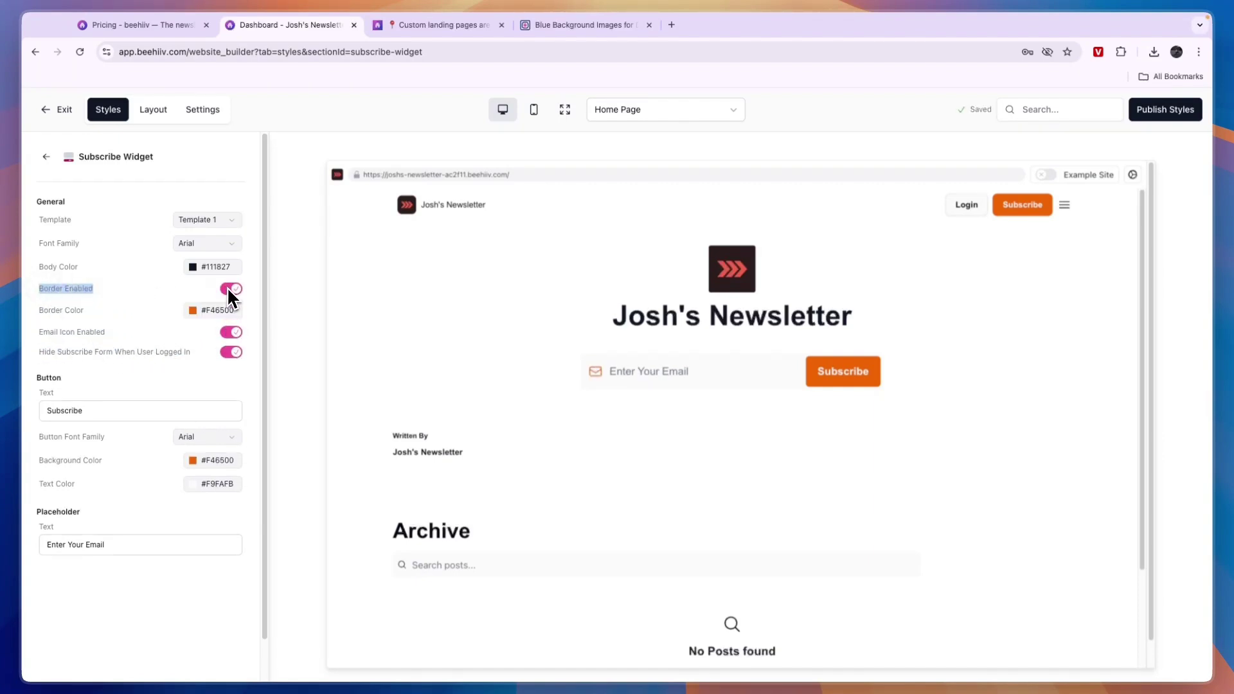
key("Escape")
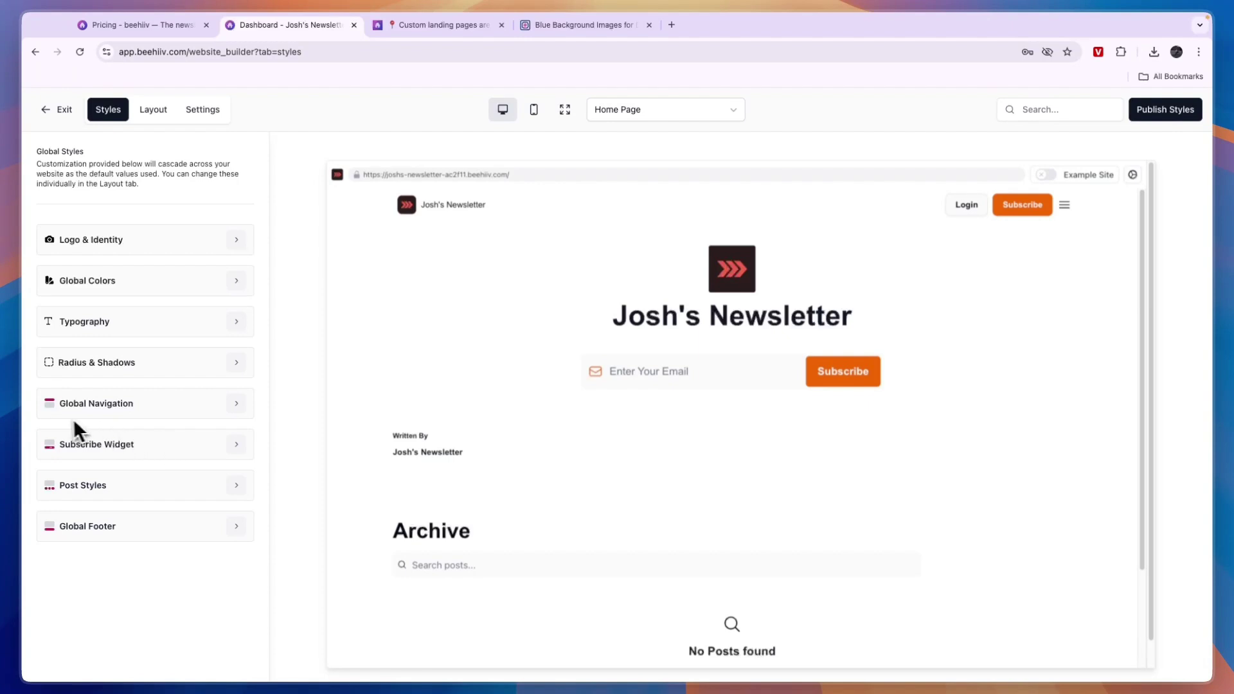
Set the post page background in Post Styles to orange #F46500, then open Global Footer
left_click_drag(57, 404, 172, 402)
left_click_drag(88, 492, 84, 494)
scroll(460, 514, "down", 5)
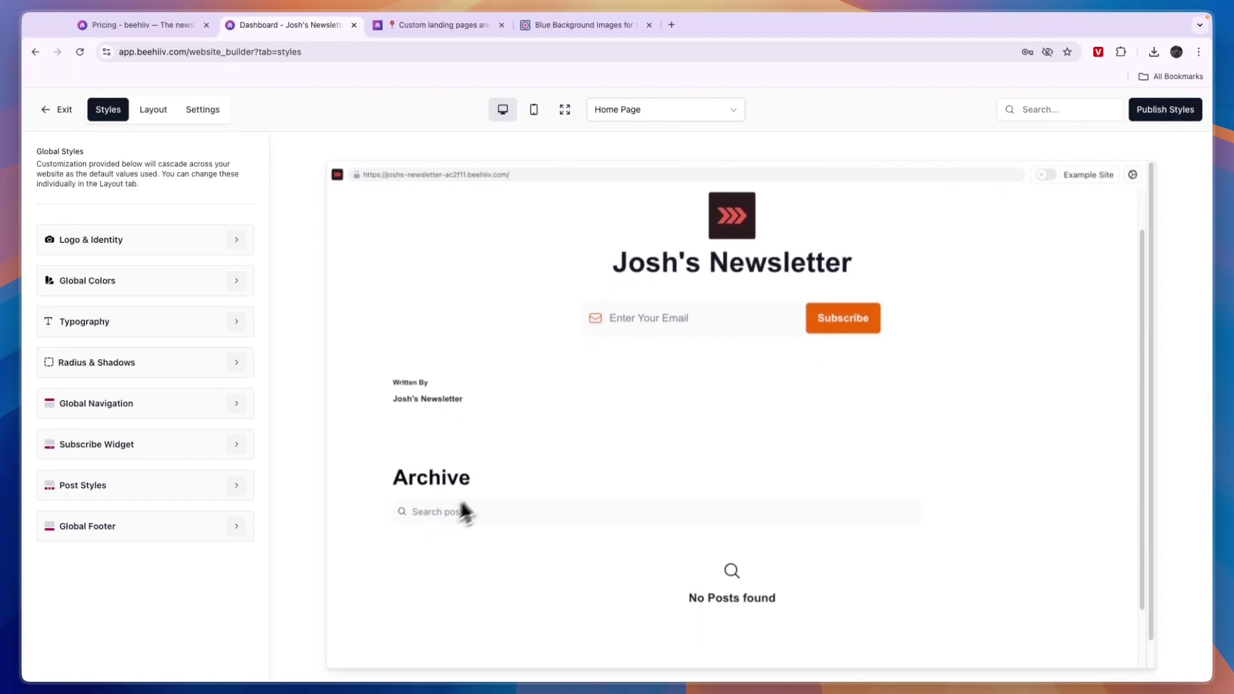
left_click(235, 485)
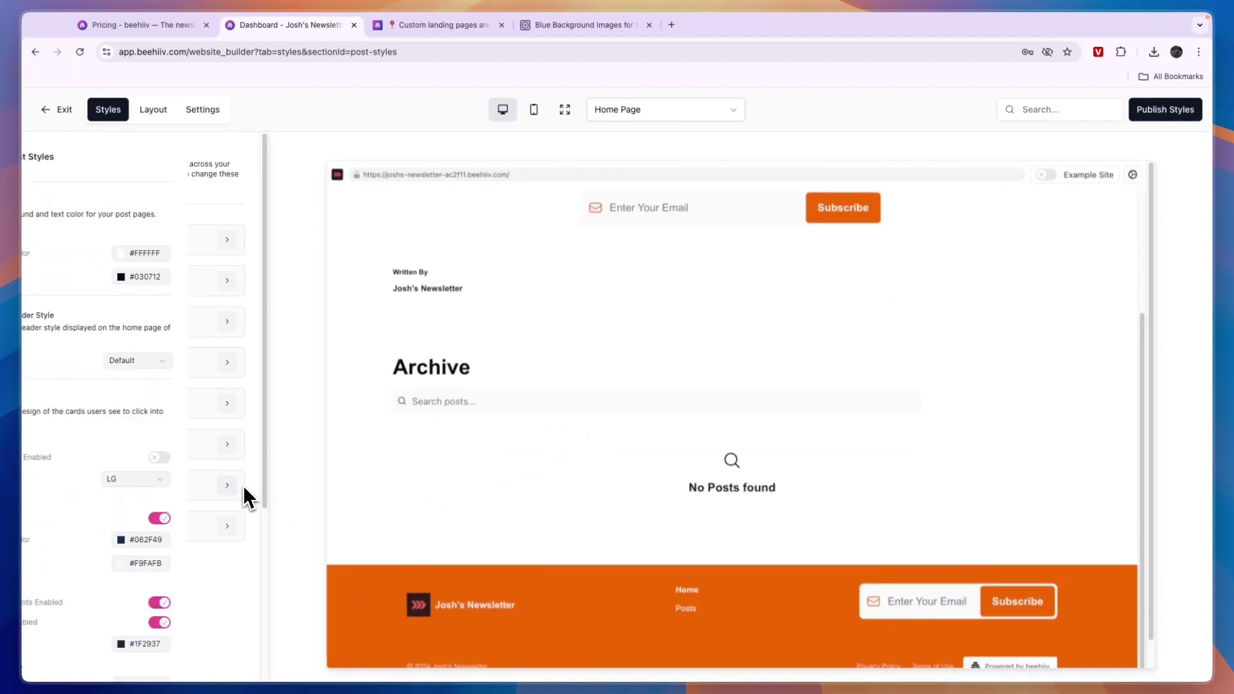
scroll(161, 408, "down", 4)
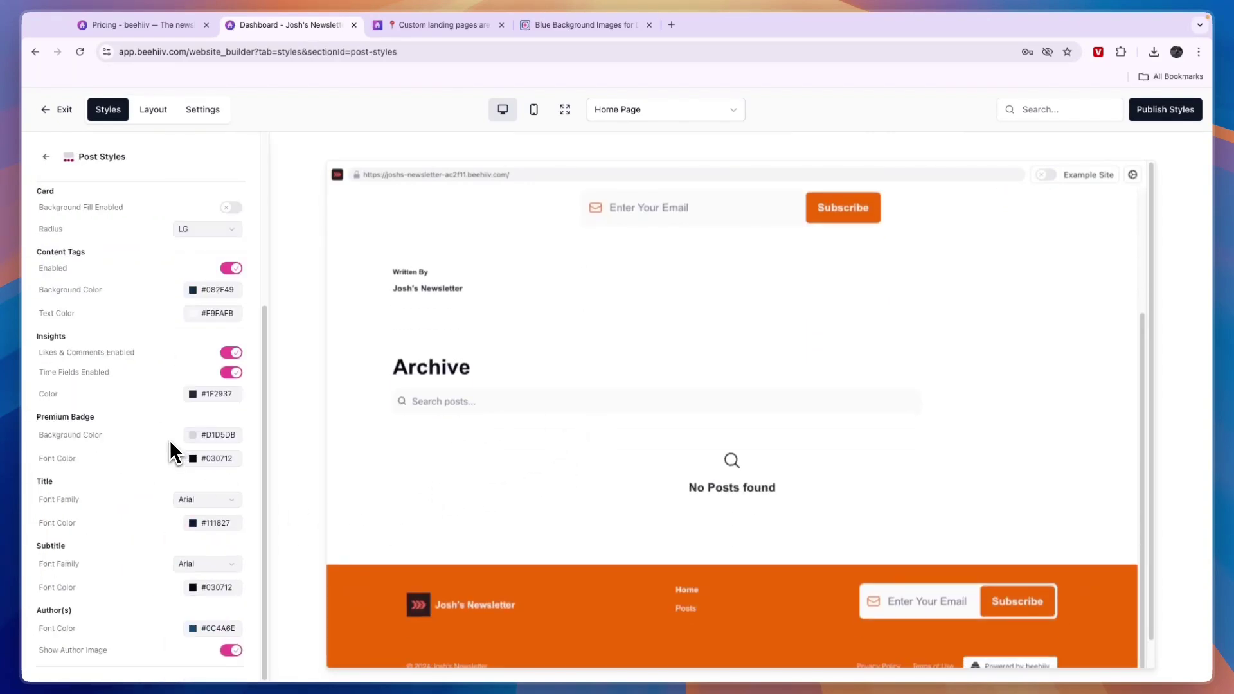
scroll(214, 415, "up", 4)
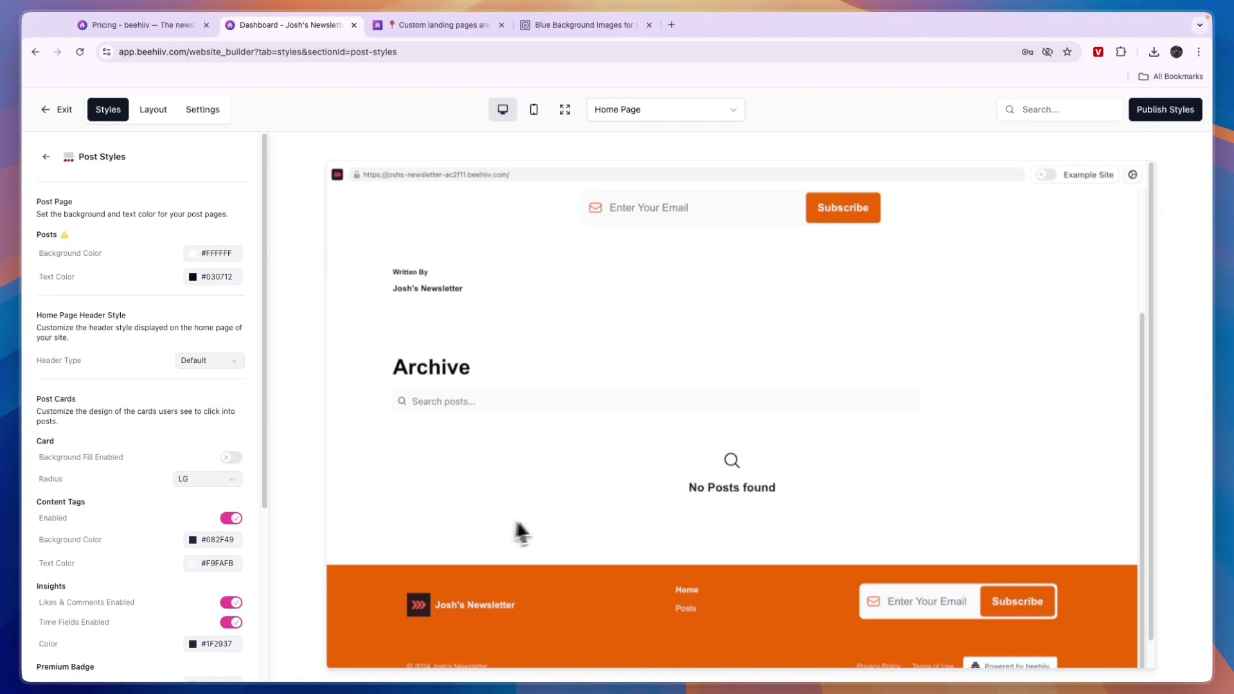
left_click(214, 255)
left_click(186, 353)
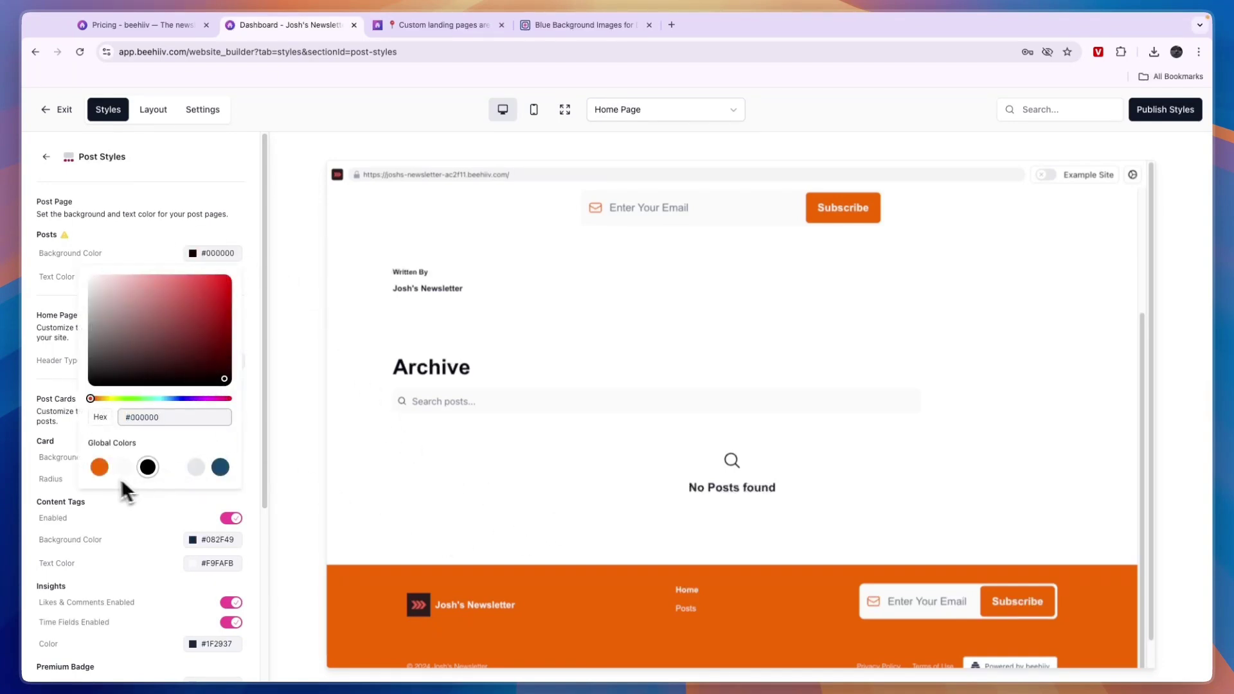
left_click(99, 467)
left_click(163, 251)
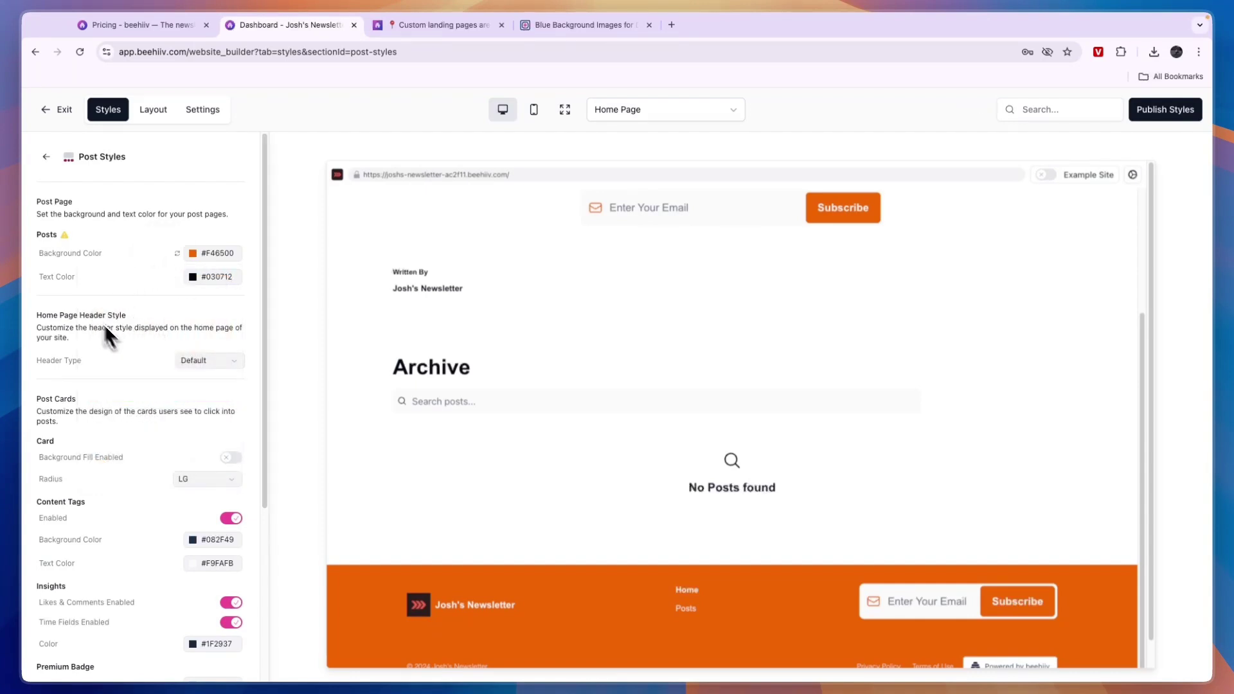
left_click(47, 156)
left_click(233, 524)
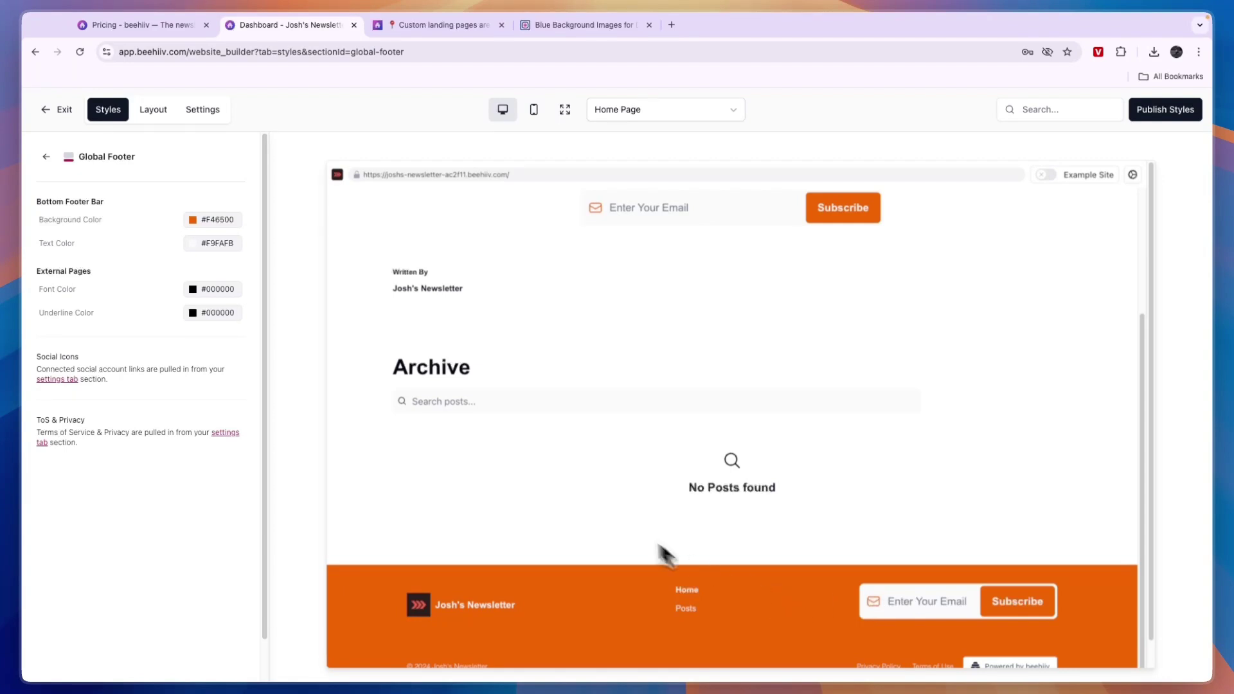
Switch the footer bar background to white #FFFFFF, then back to orange #F46500
left_click(206, 225)
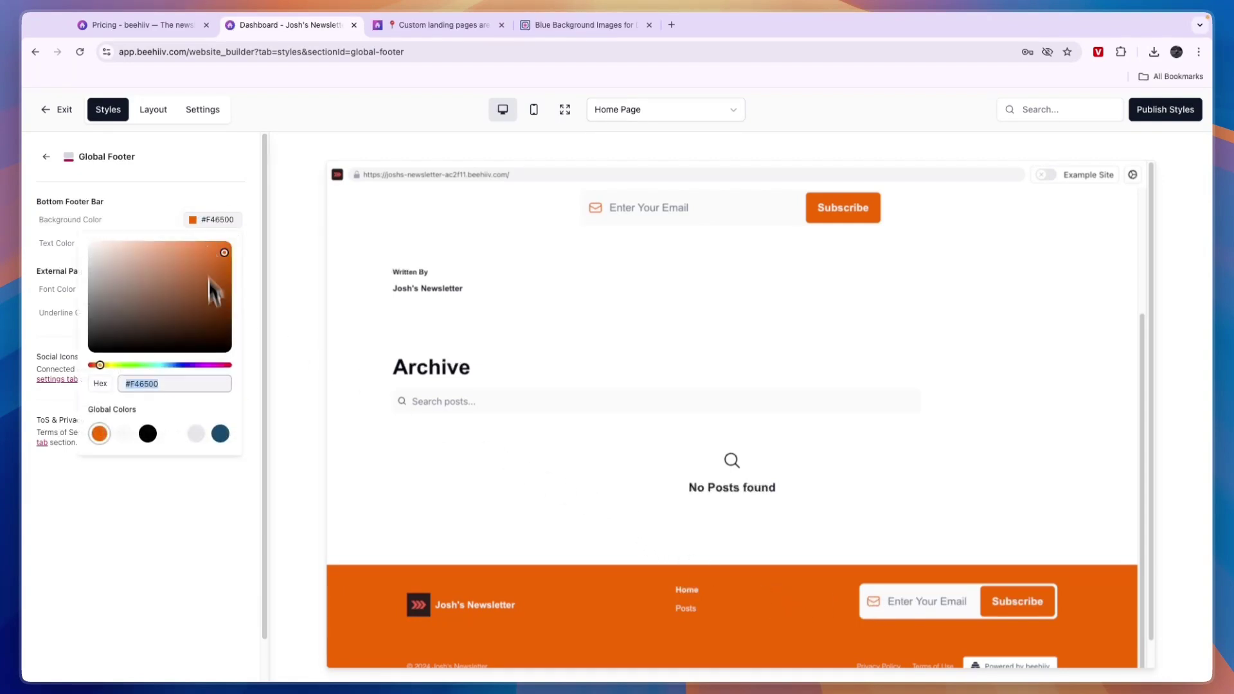
type("#FFFFFF")
left_click(124, 221)
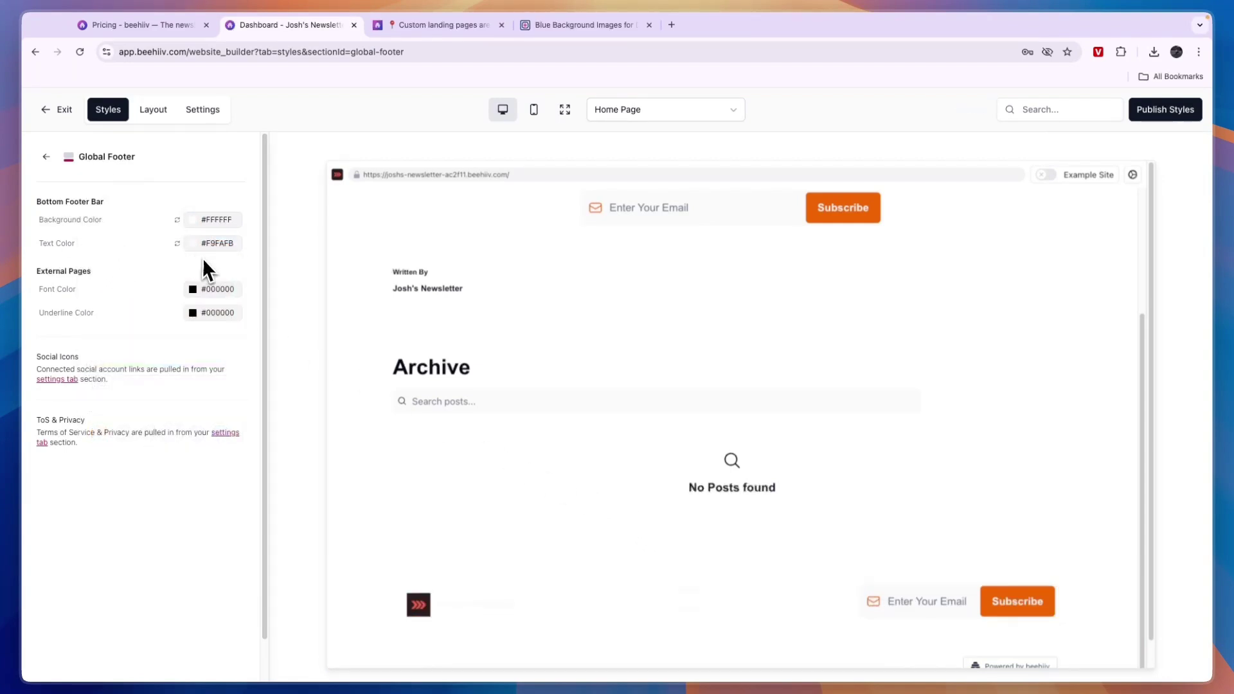
left_click(232, 221)
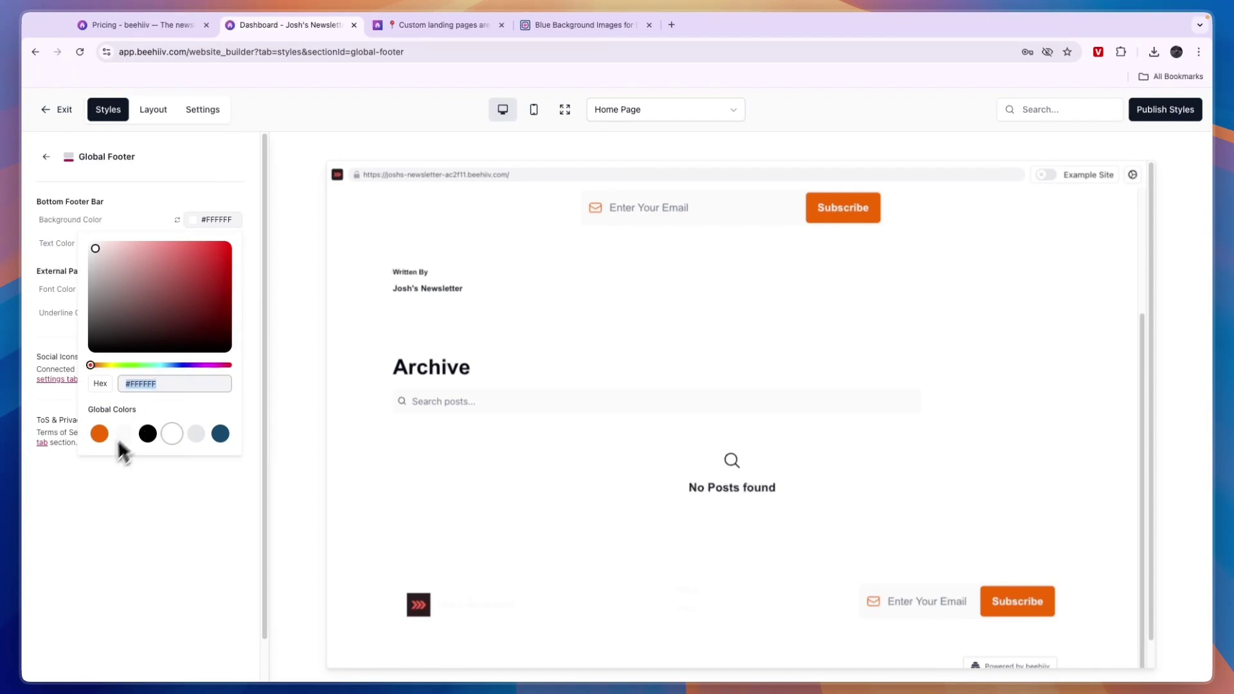
left_click(99, 433)
left_click(119, 506)
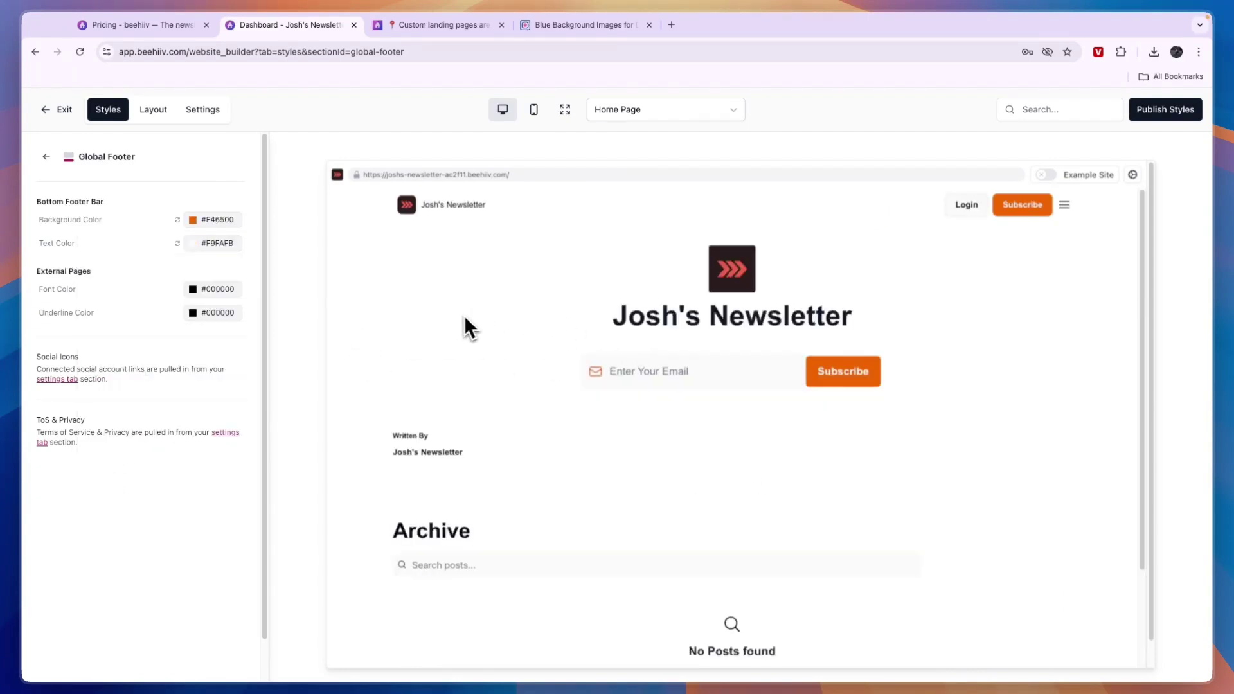
Leave the style sections and open the website Settings' Pixels page
left_click(48, 157)
left_click(135, 112)
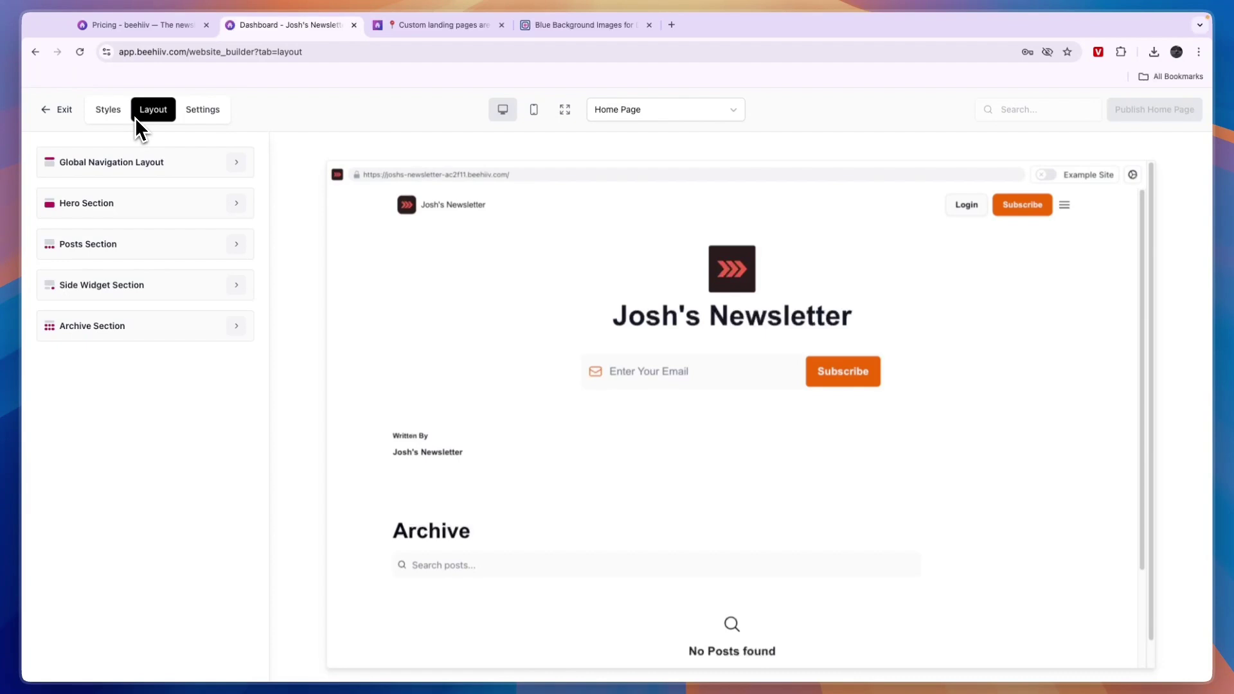
left_click(198, 108)
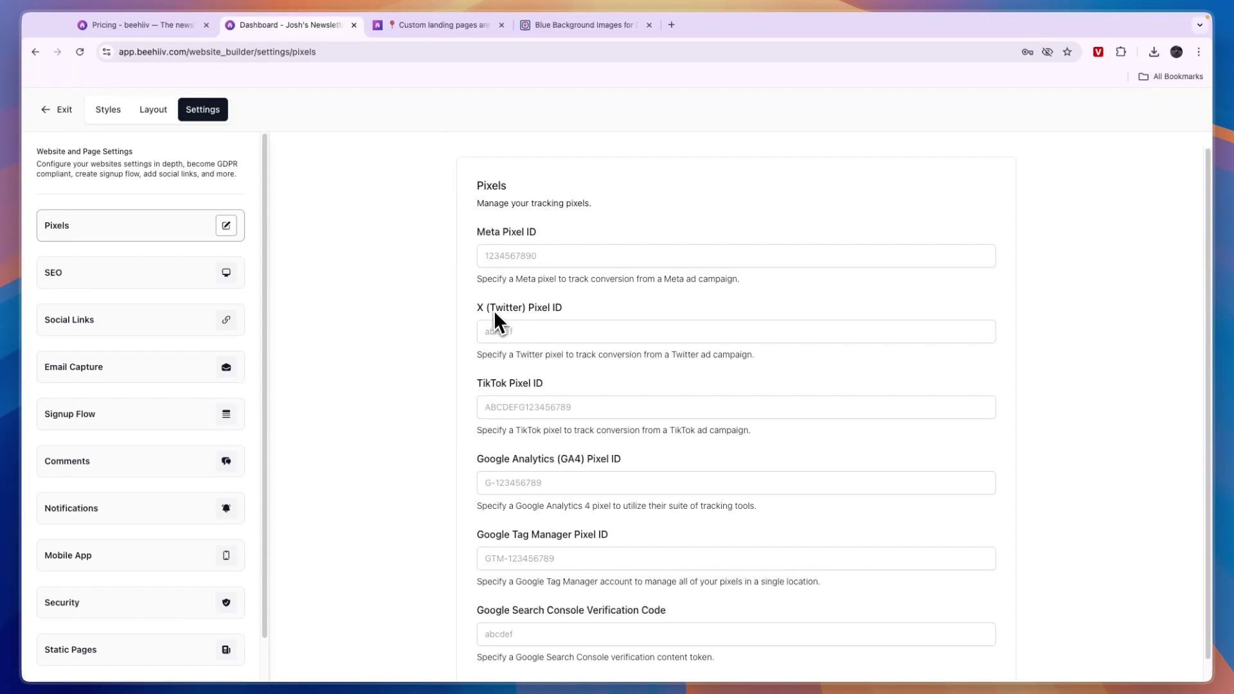
Scroll the Pixels form and review SEO's Remove Indexing and Breadcrumbs options
scroll(505, 428, "down", 1)
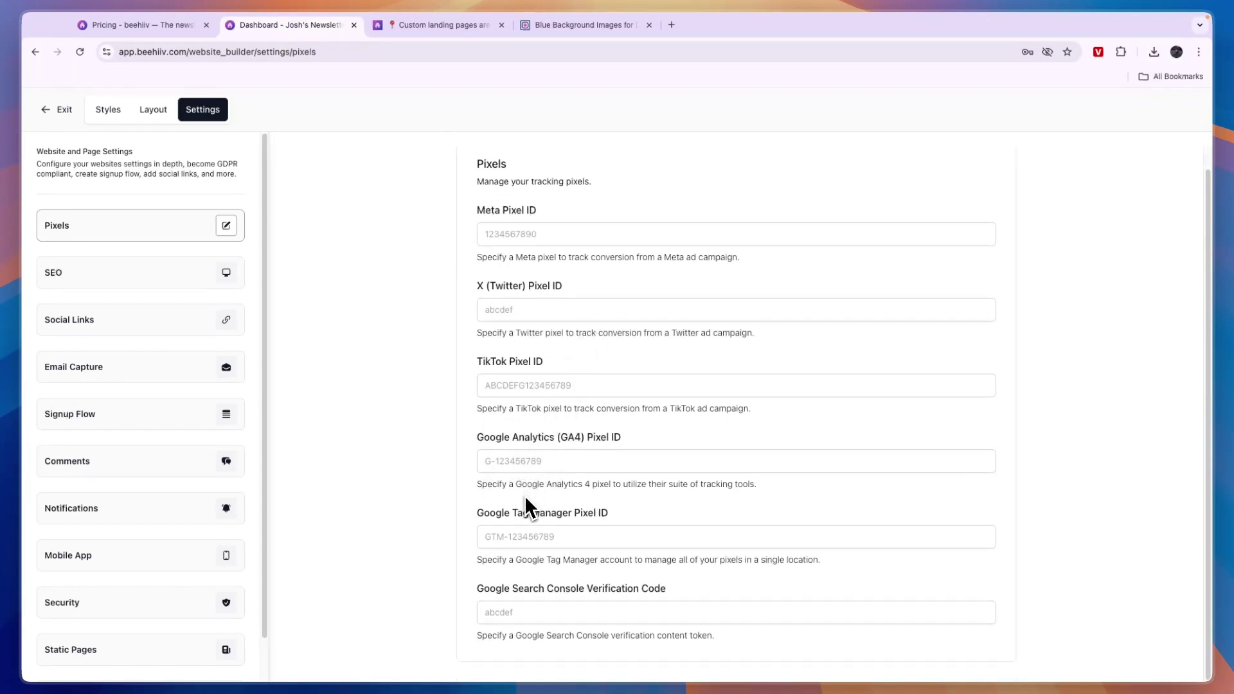
left_click(172, 272)
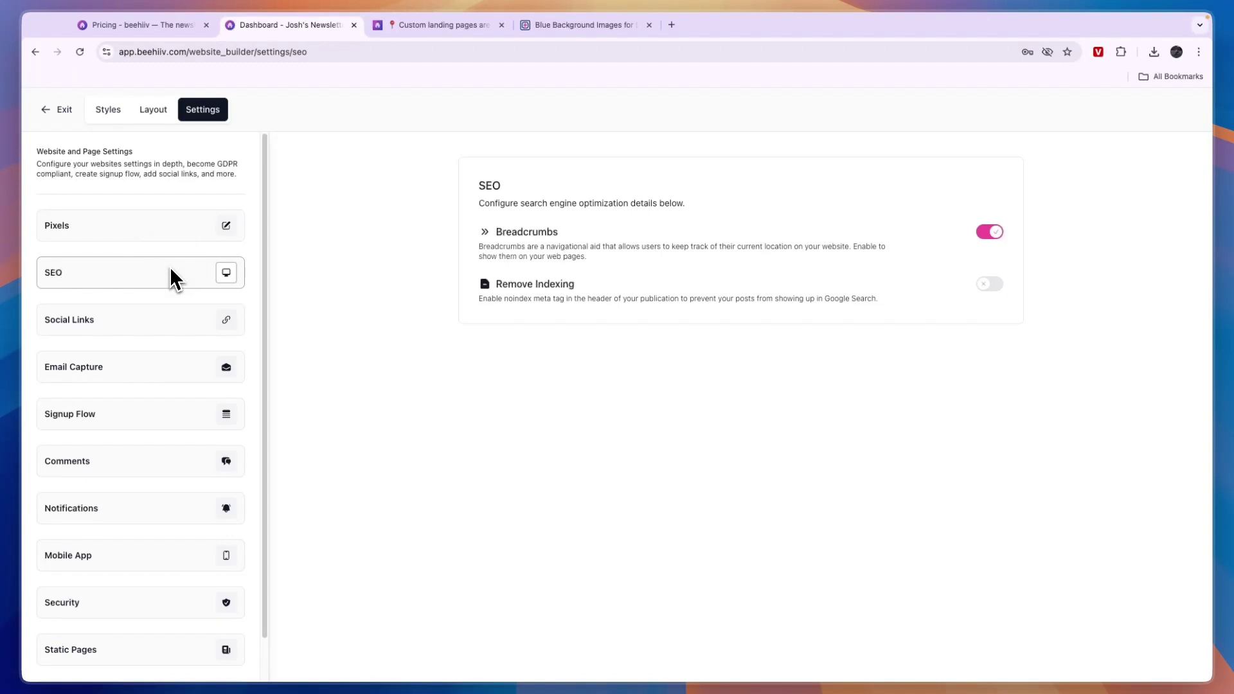
left_click_drag(478, 298, 519, 290)
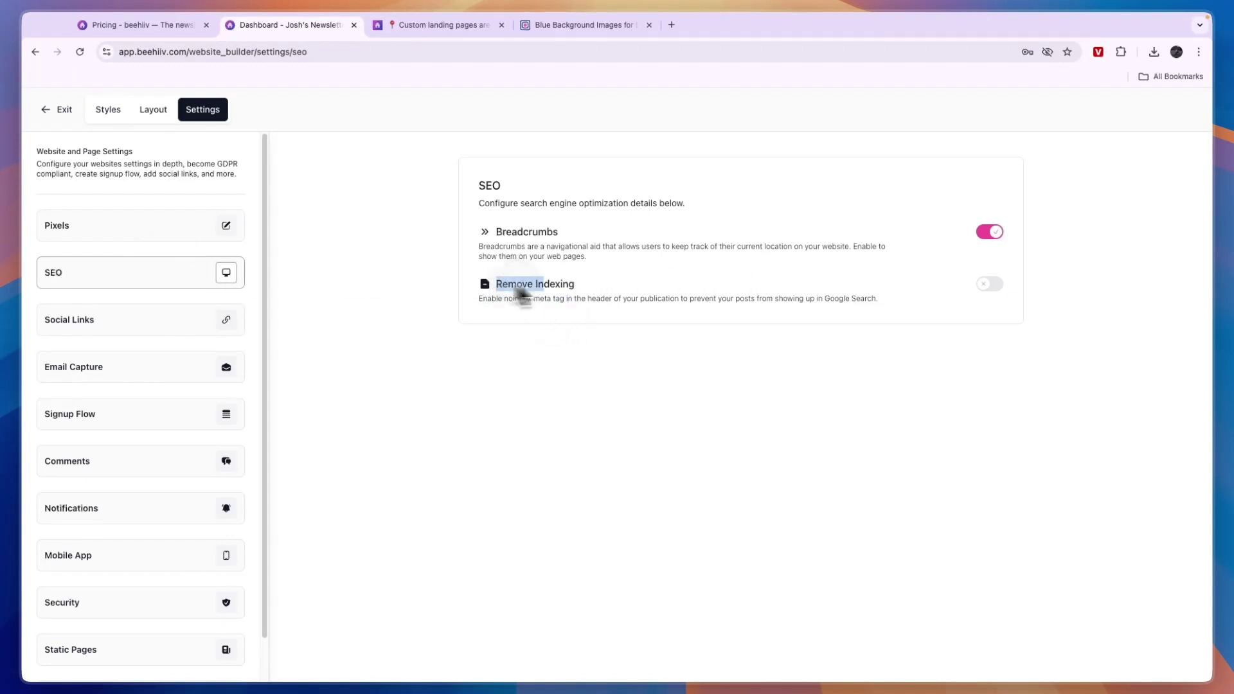
left_click(941, 283)
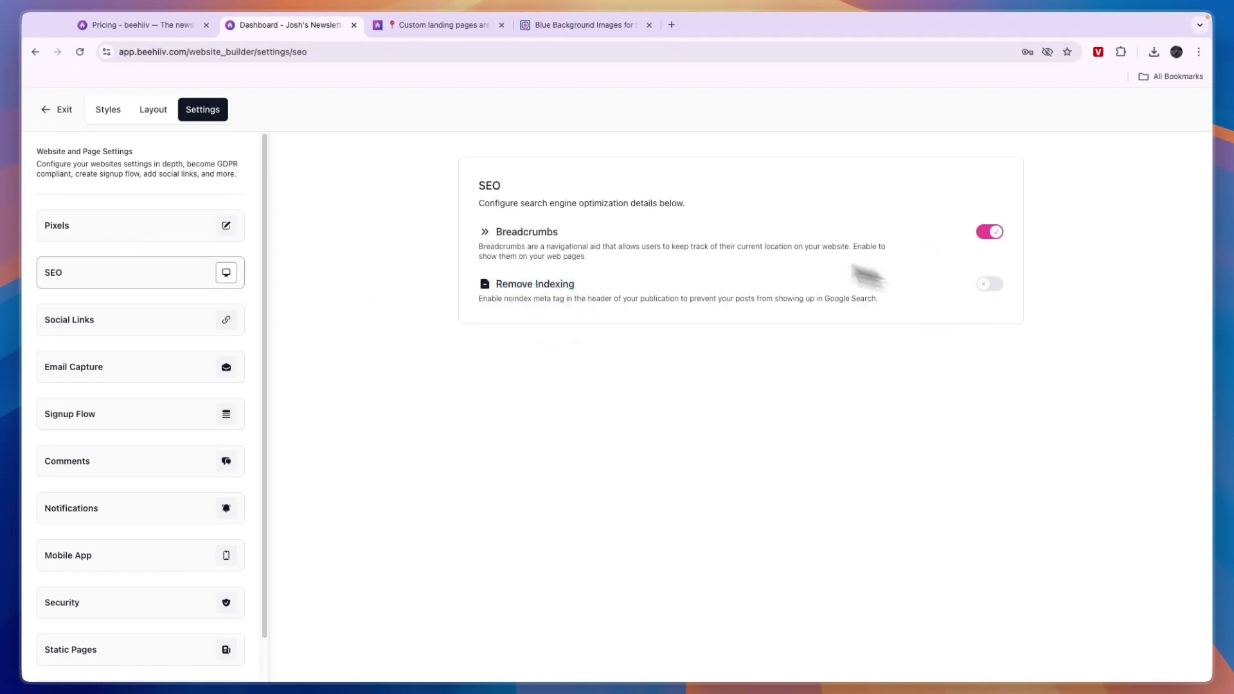
left_click_drag(480, 247, 589, 251)
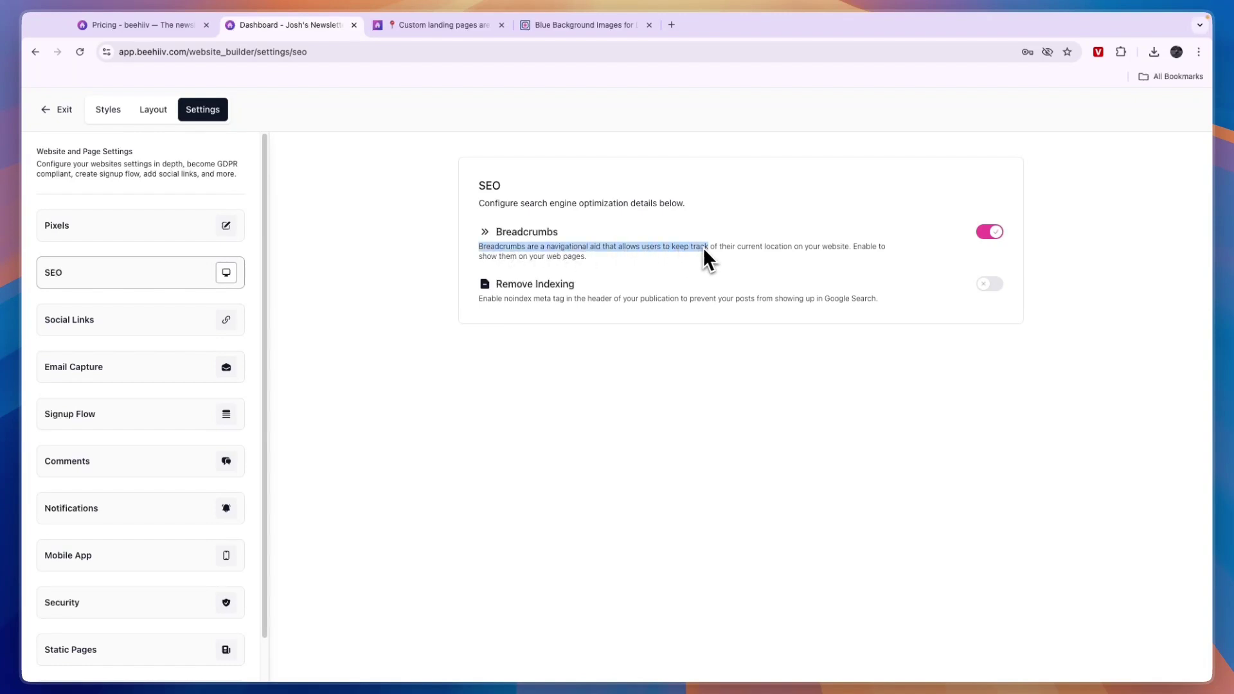
left_click(931, 262)
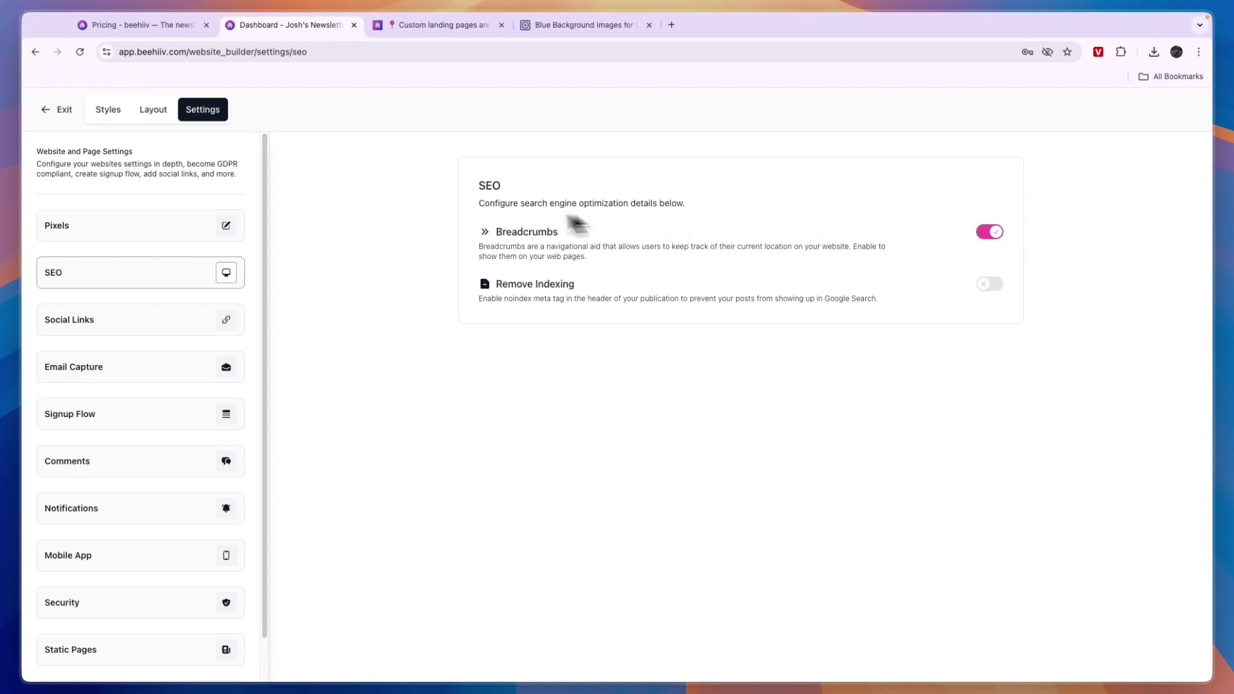
Look over the Social Links settings, then move on to Email Capture
left_click(200, 320)
scroll(540, 394, "down", 5)
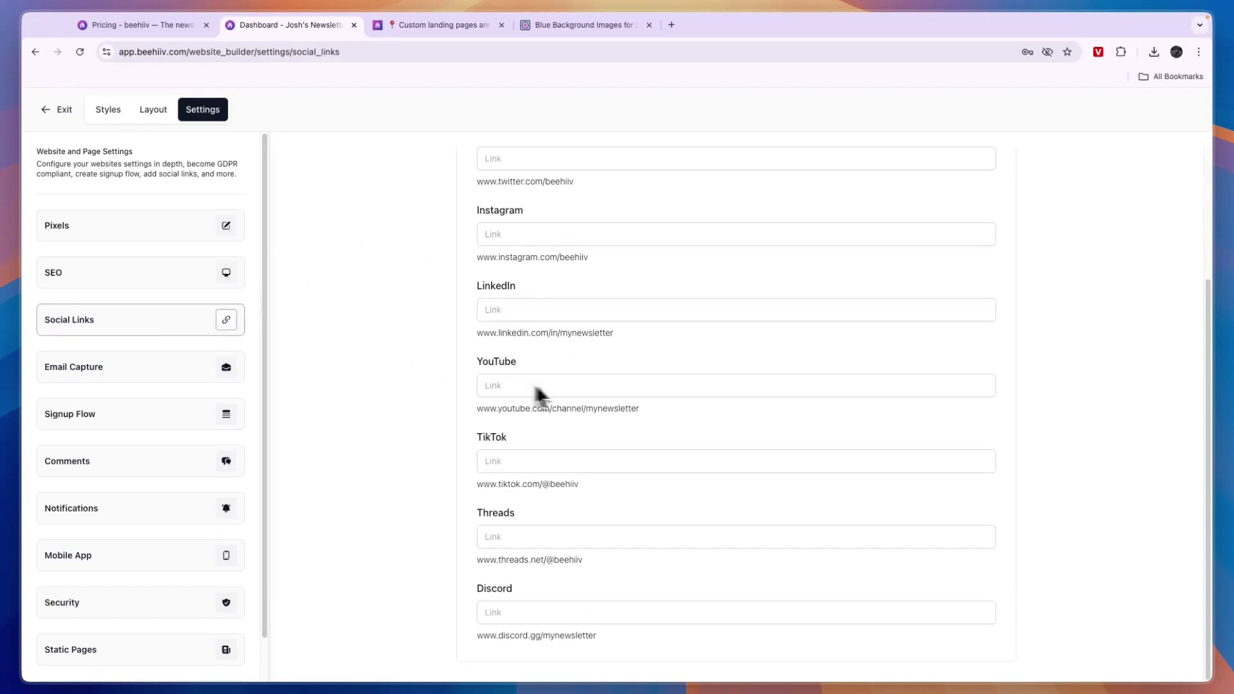
scroll(608, 410, "up", 5)
scroll(558, 435, "down", 2)
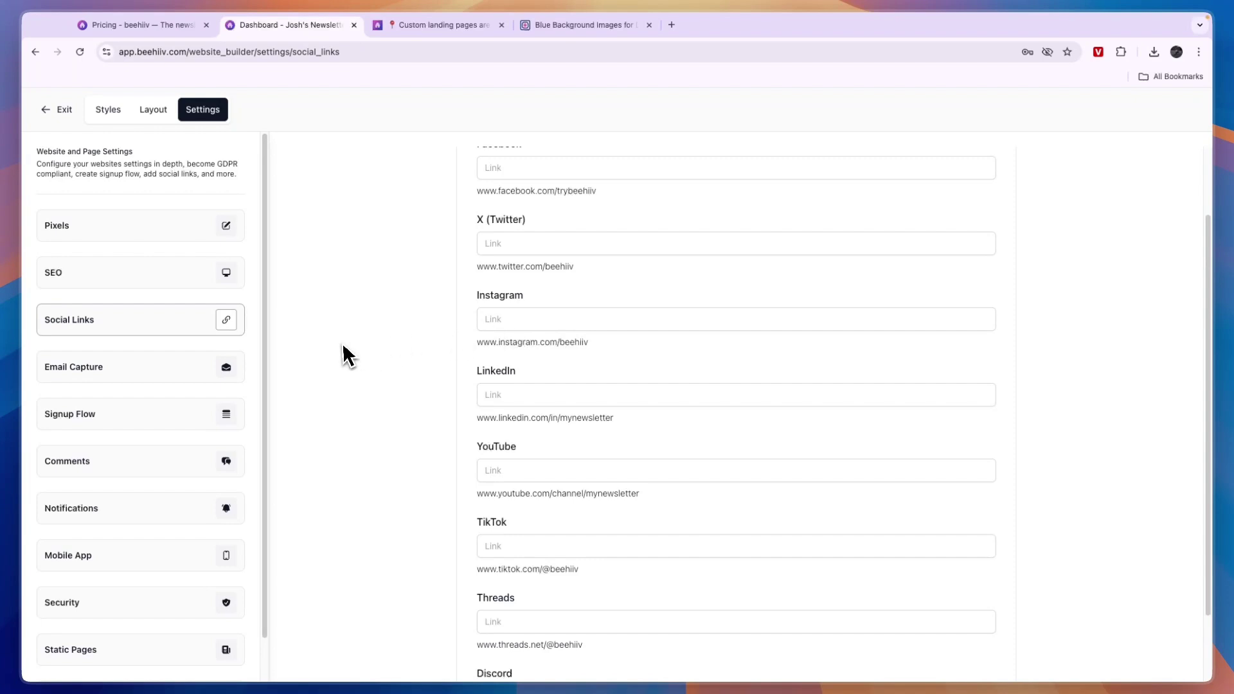
left_click(158, 367)
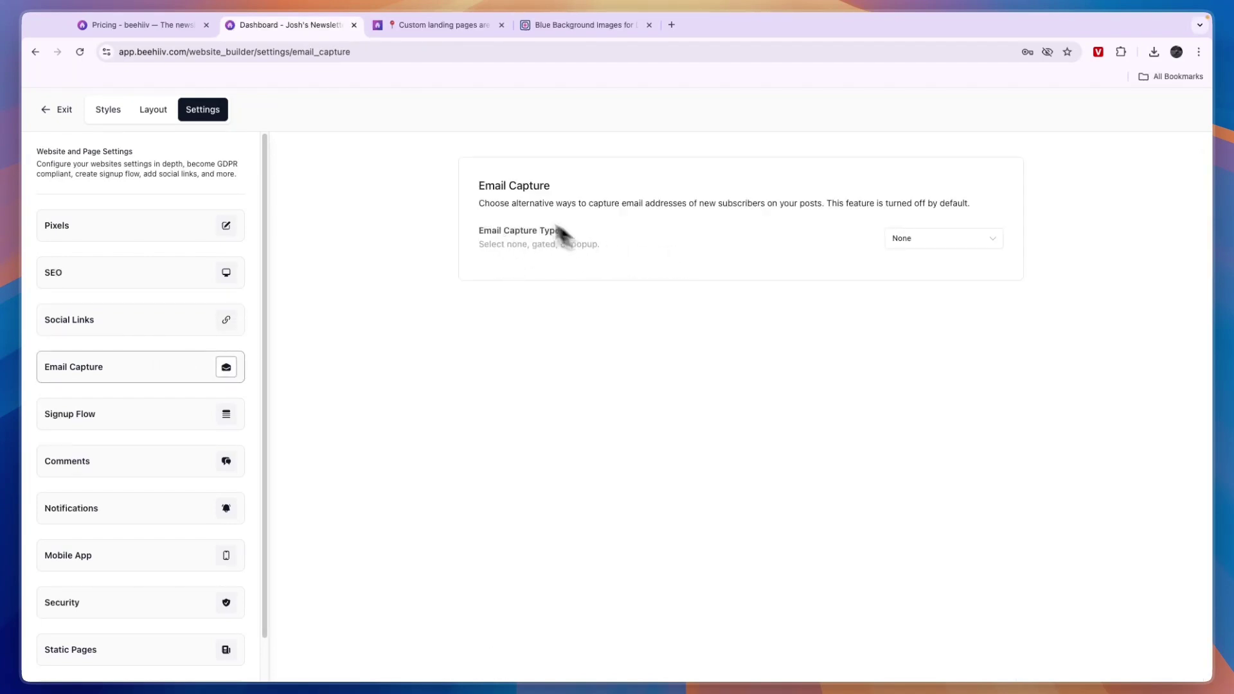
Try Gated and Popup as the email capture type before setting it back to None
left_click_drag(480, 209, 793, 203)
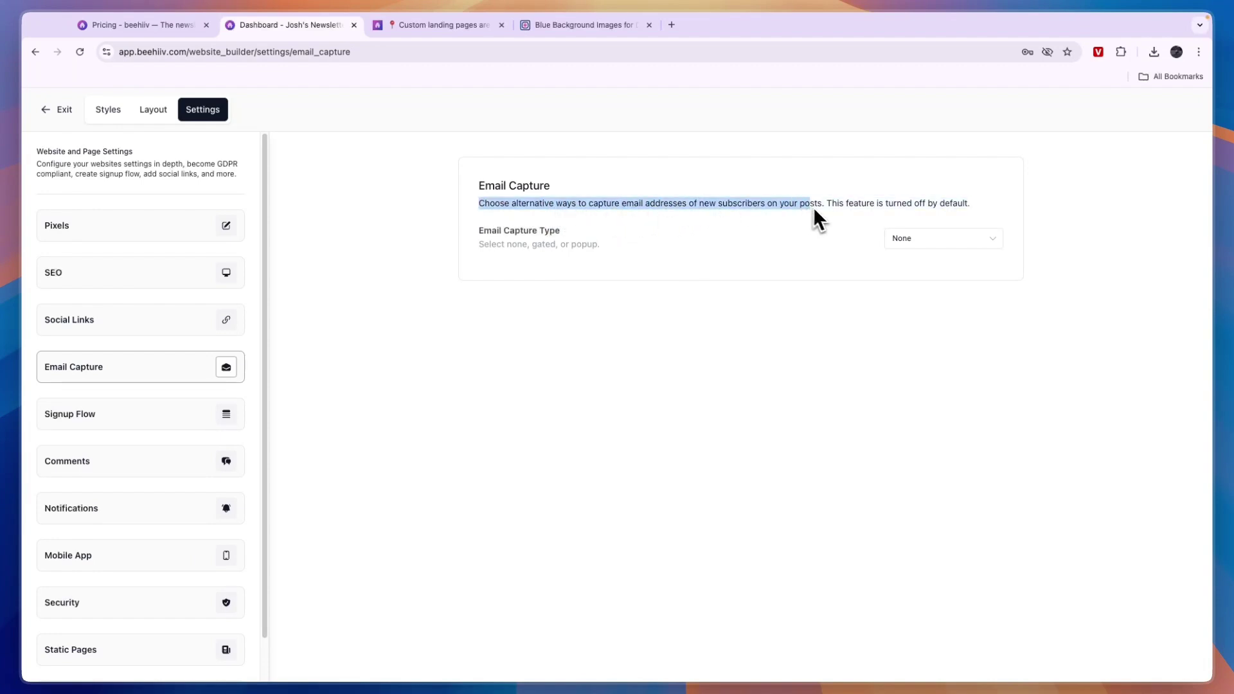
left_click(916, 247)
left_click(914, 273)
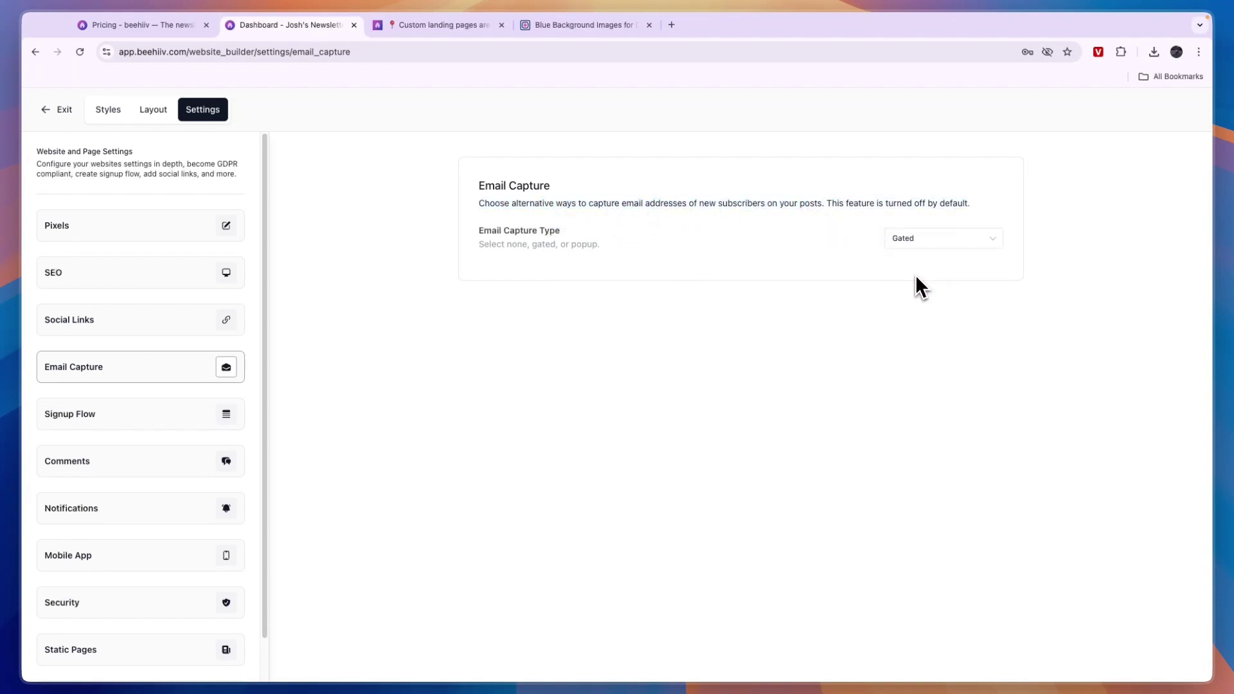
left_click(913, 240)
left_click(913, 299)
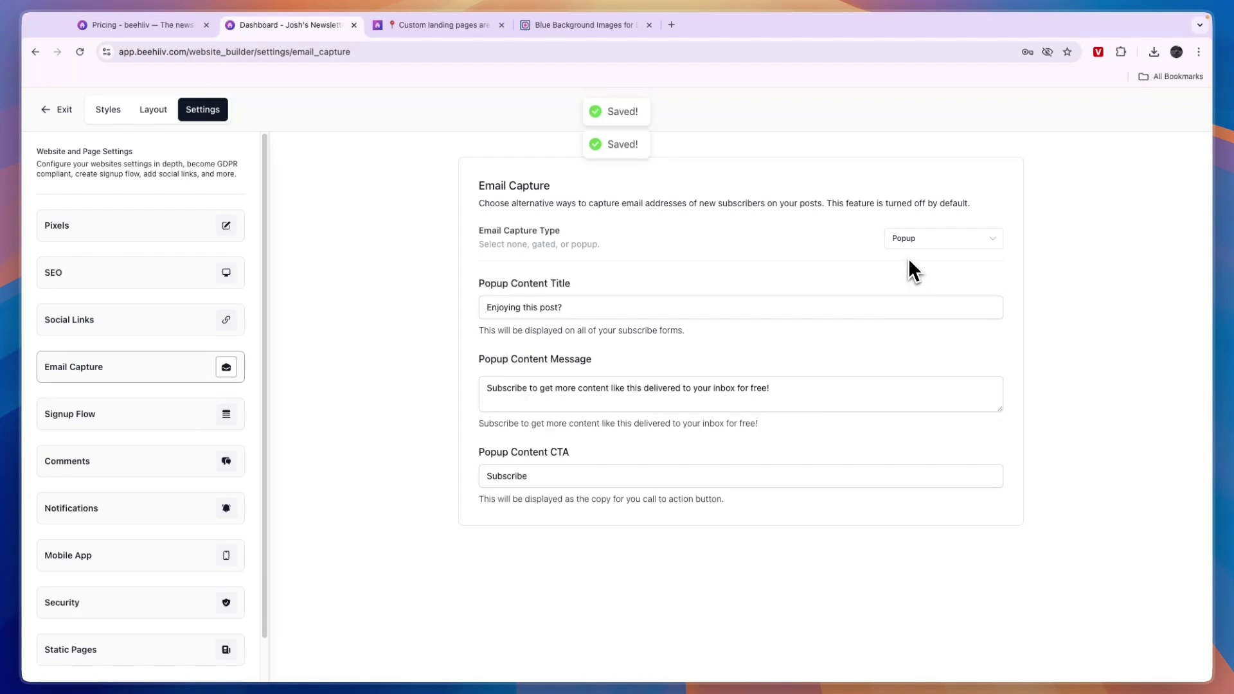
left_click(915, 239)
left_click(917, 261)
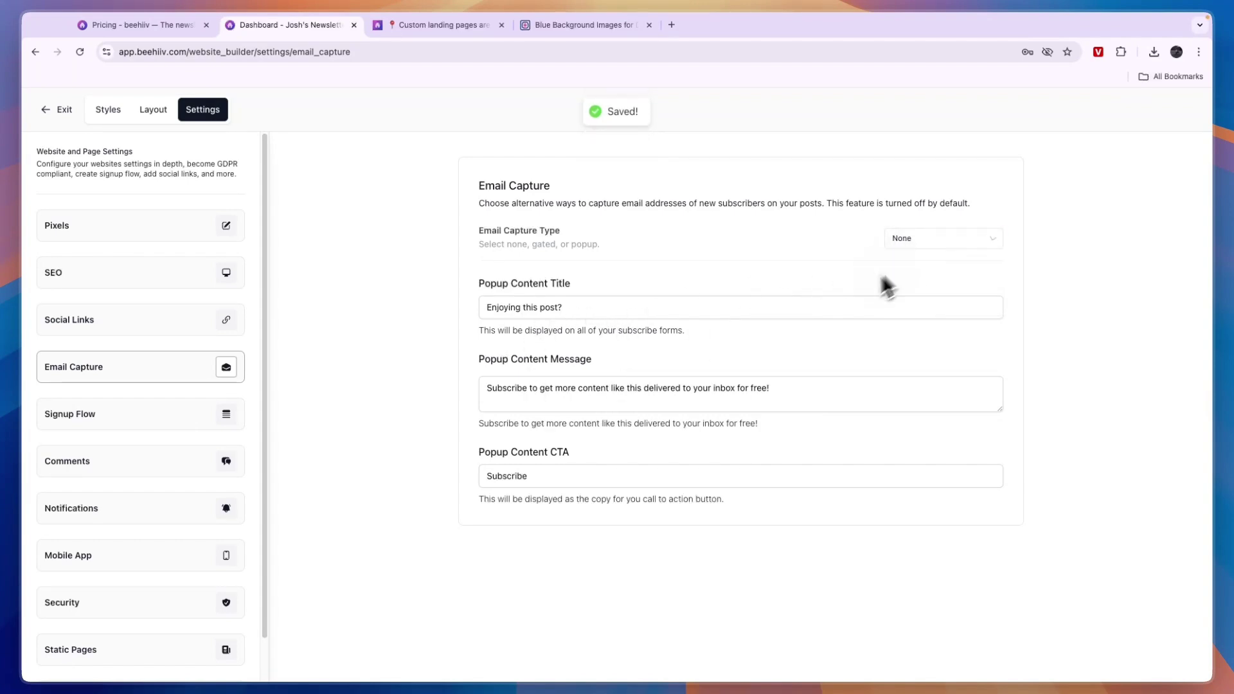
left_click(169, 424)
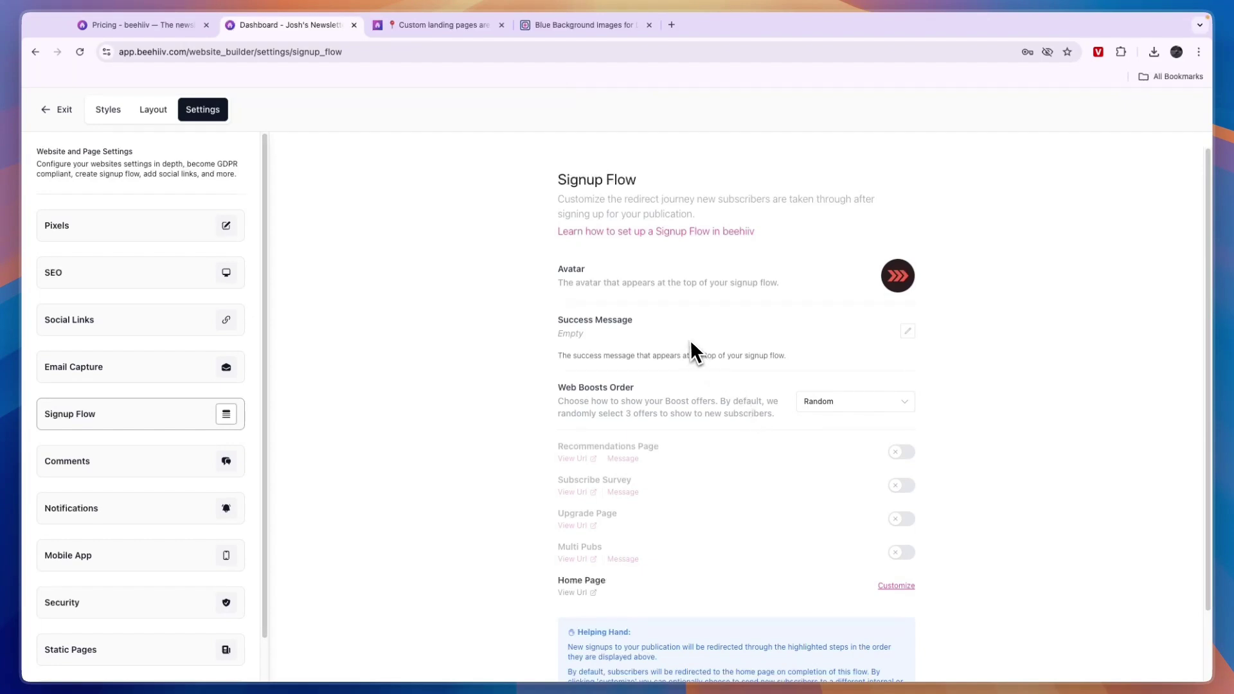
Browse the Comments, Notifications and Mobile App settings pages
scroll(711, 399, "down", 1)
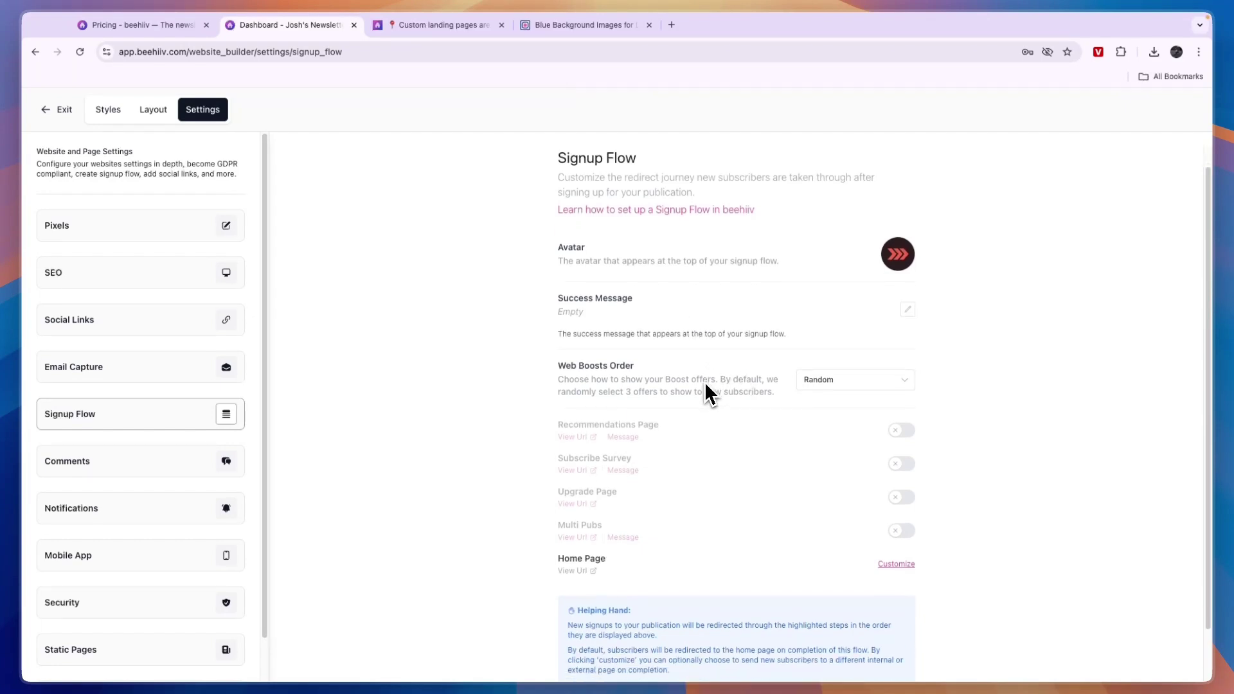
scroll(612, 391, "down", 3)
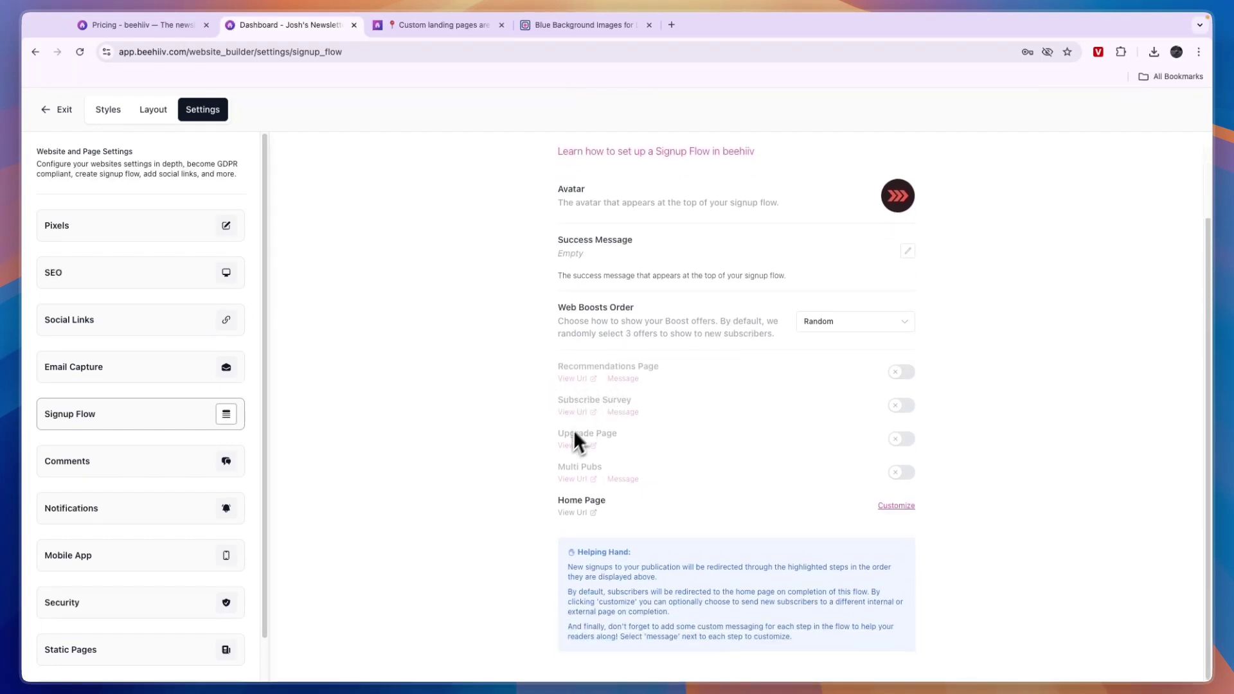
left_click(125, 464)
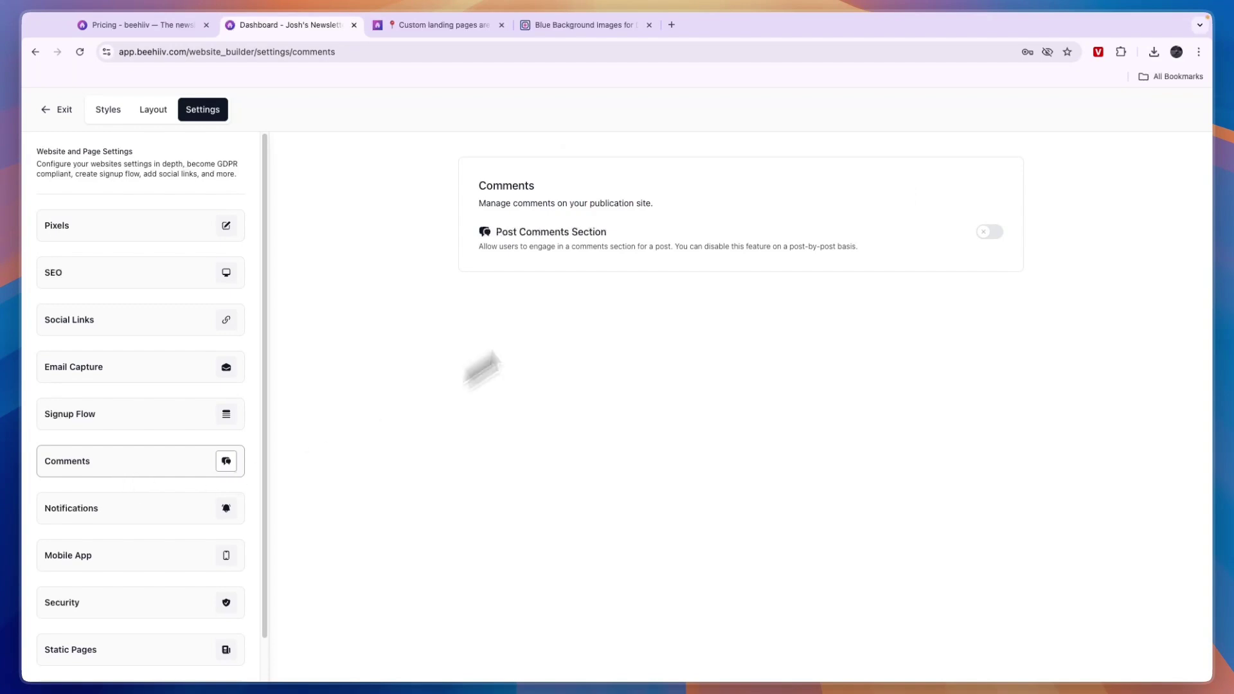
left_click(127, 520)
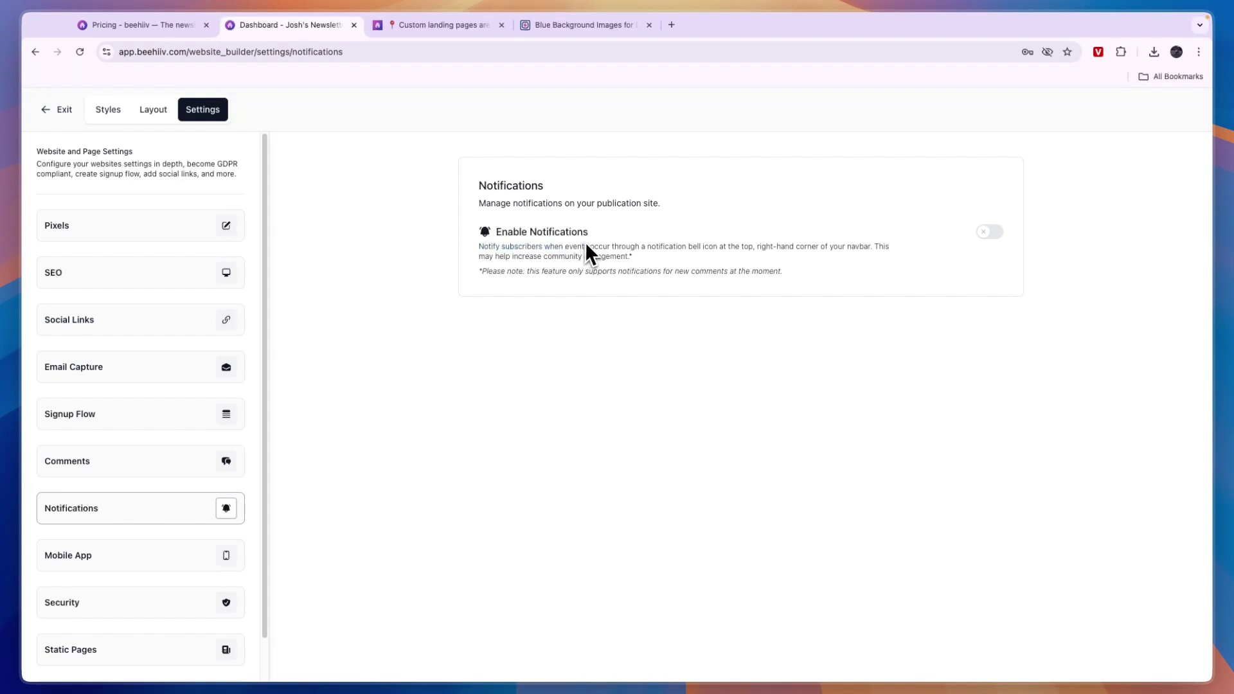
left_click(129, 555)
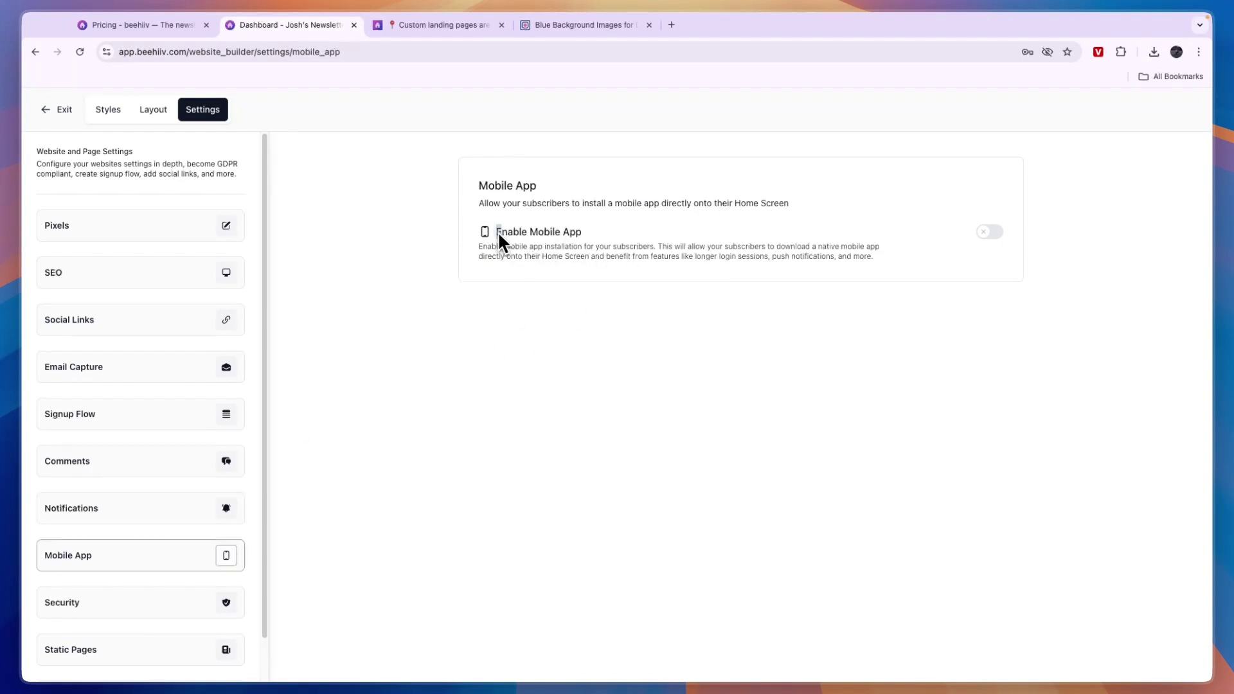
left_click_drag(497, 230, 620, 235)
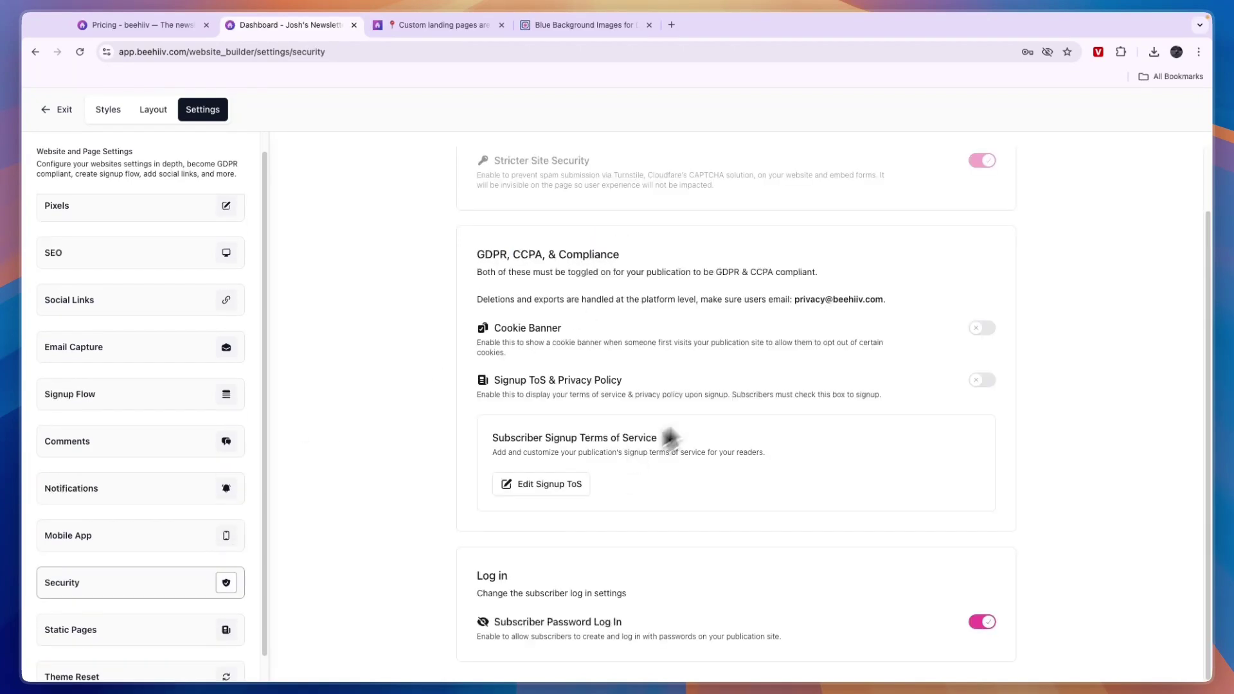
scroll(707, 335, "up", 2)
scroll(166, 521, "down", 1)
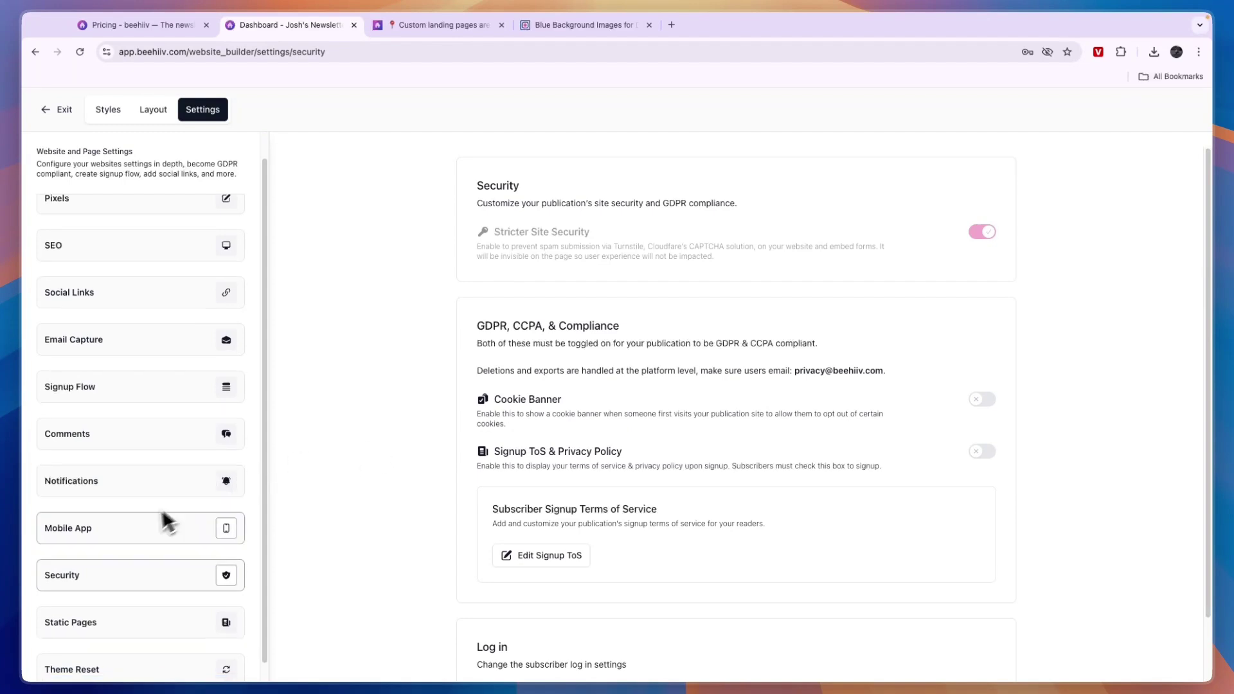
Check the Static Pages and Theme Reset pages, then exit to the dashboard
left_click(153, 602)
left_click(111, 659)
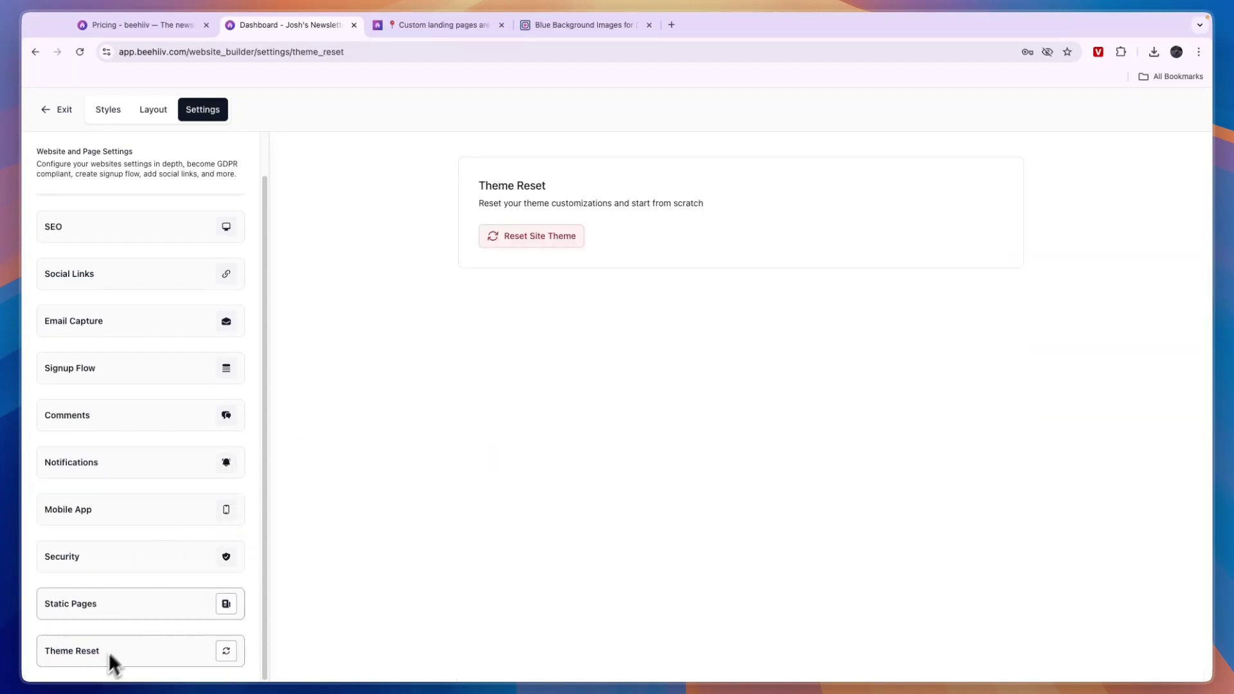
left_click(64, 113)
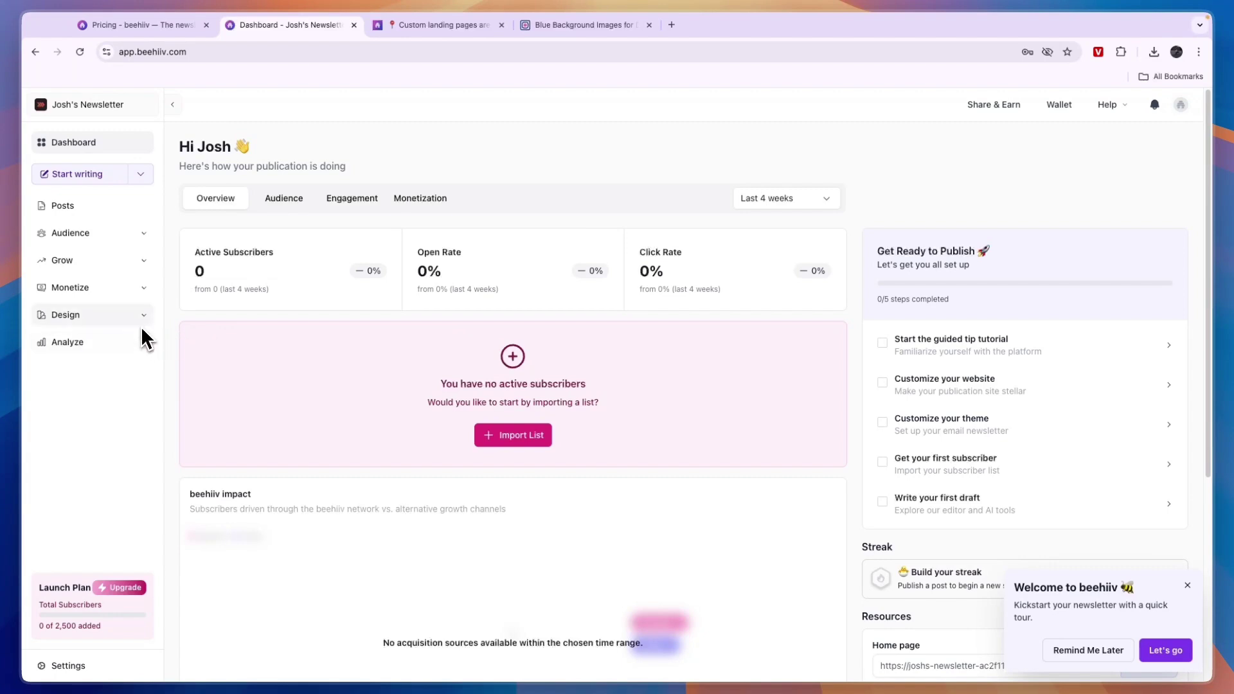
Publish the website styles from Design > Website Builder and exit back to the dashboard
left_click(138, 321)
left_click(113, 331)
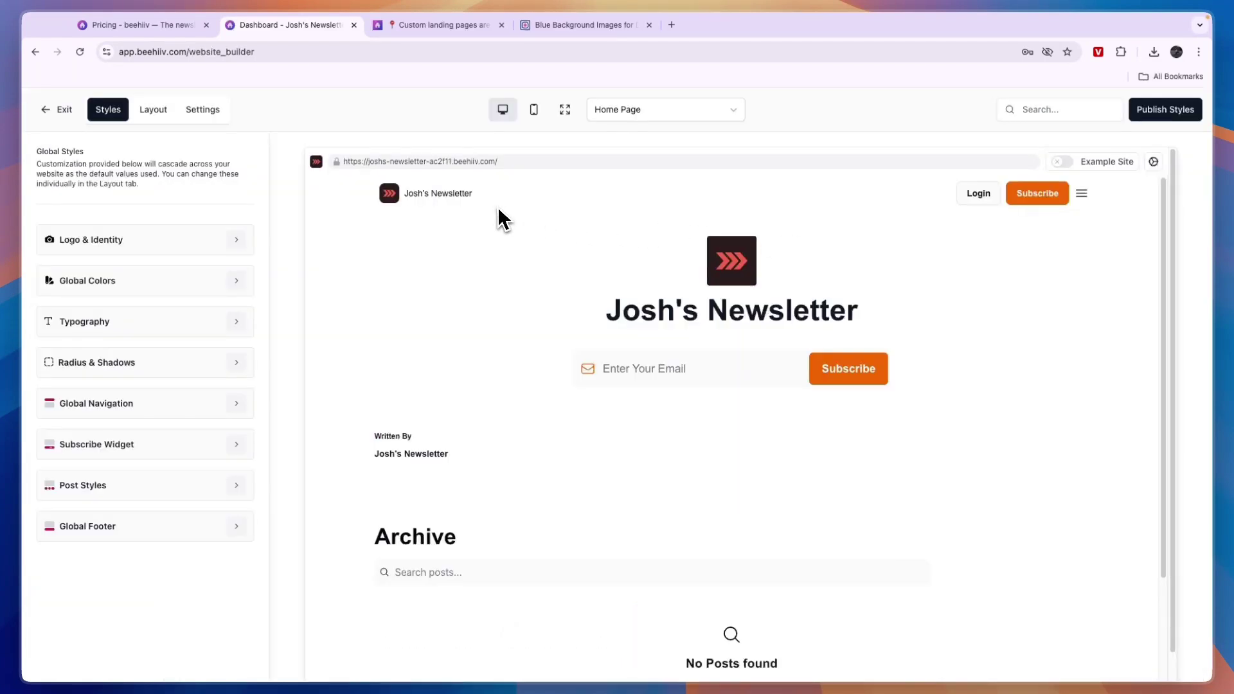
triple_click(443, 157)
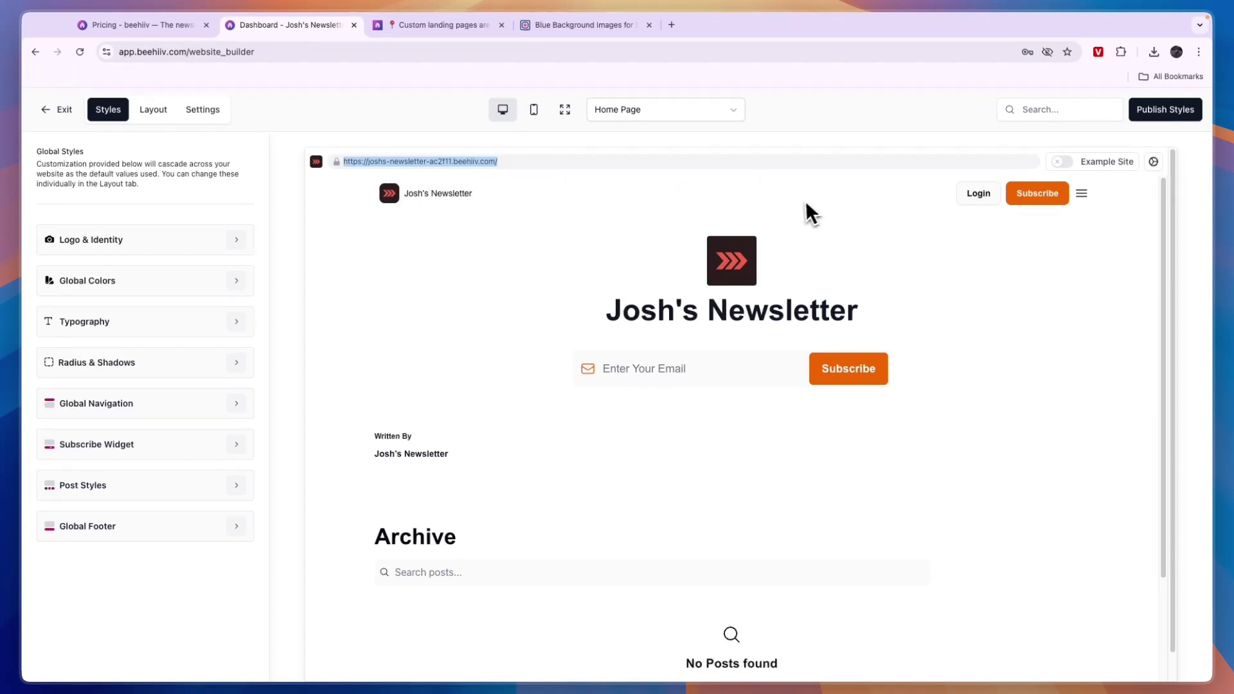
left_click(1179, 111)
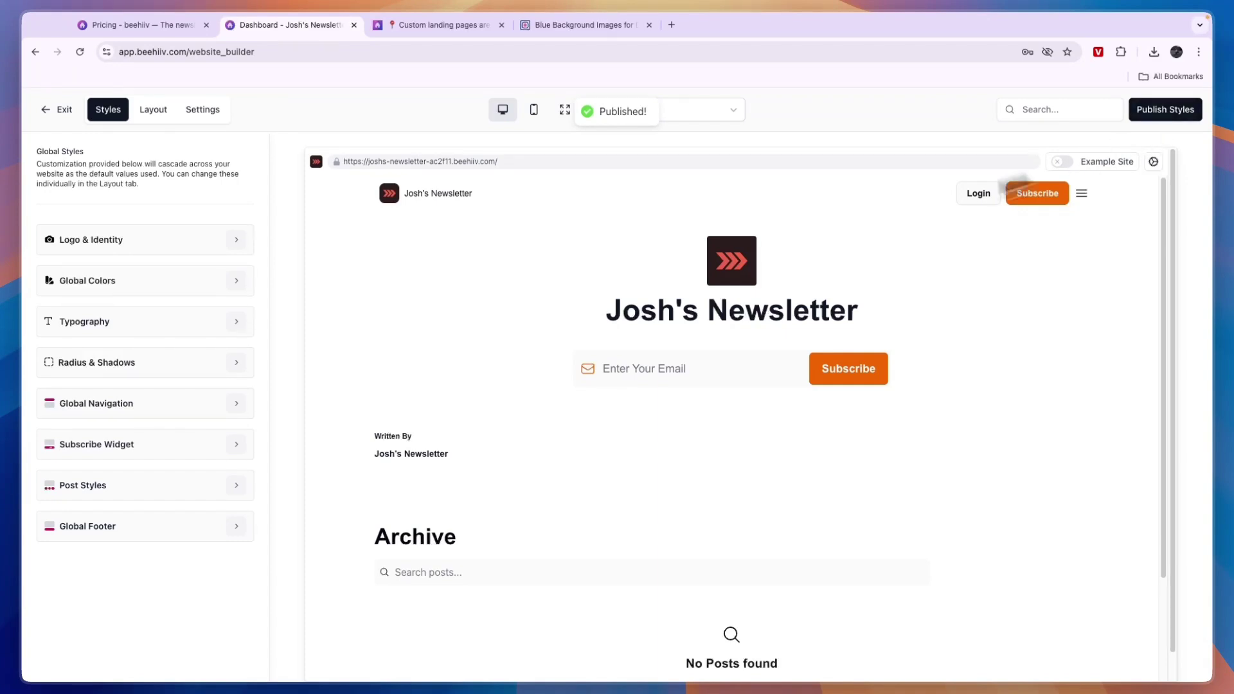
left_click(51, 113)
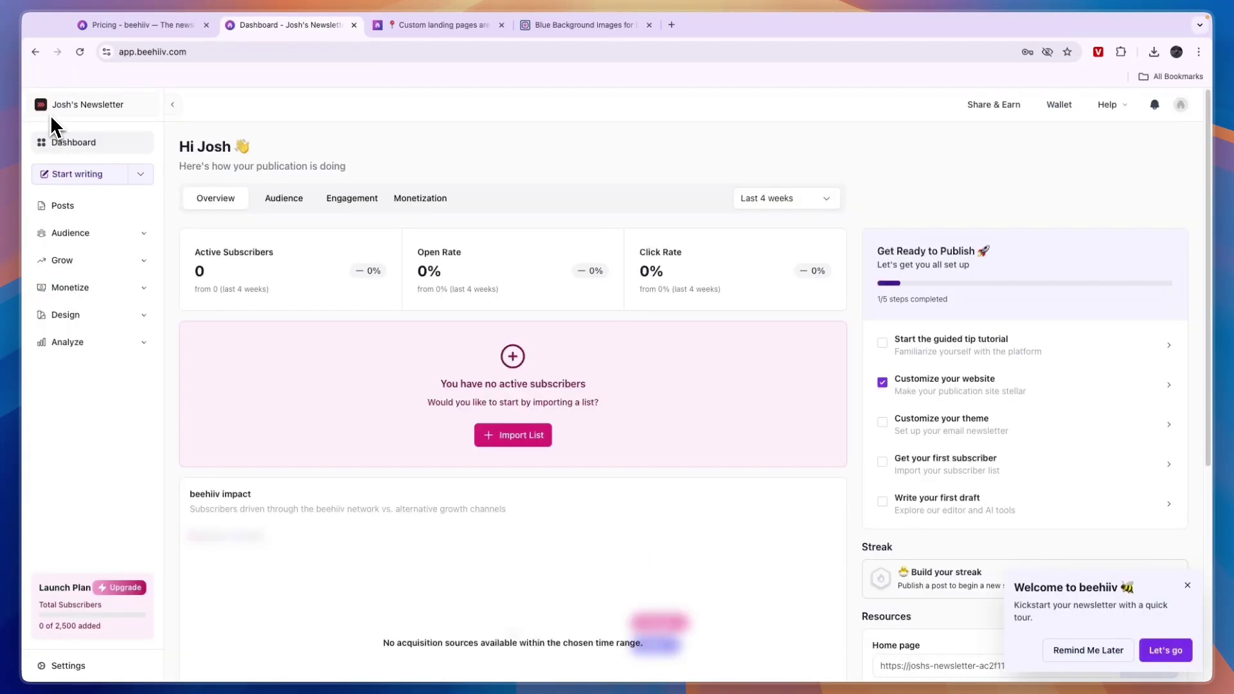
Try removing the -ac2f11 suffix from the website subdomain, cancelling when it's already taken
left_click(109, 665)
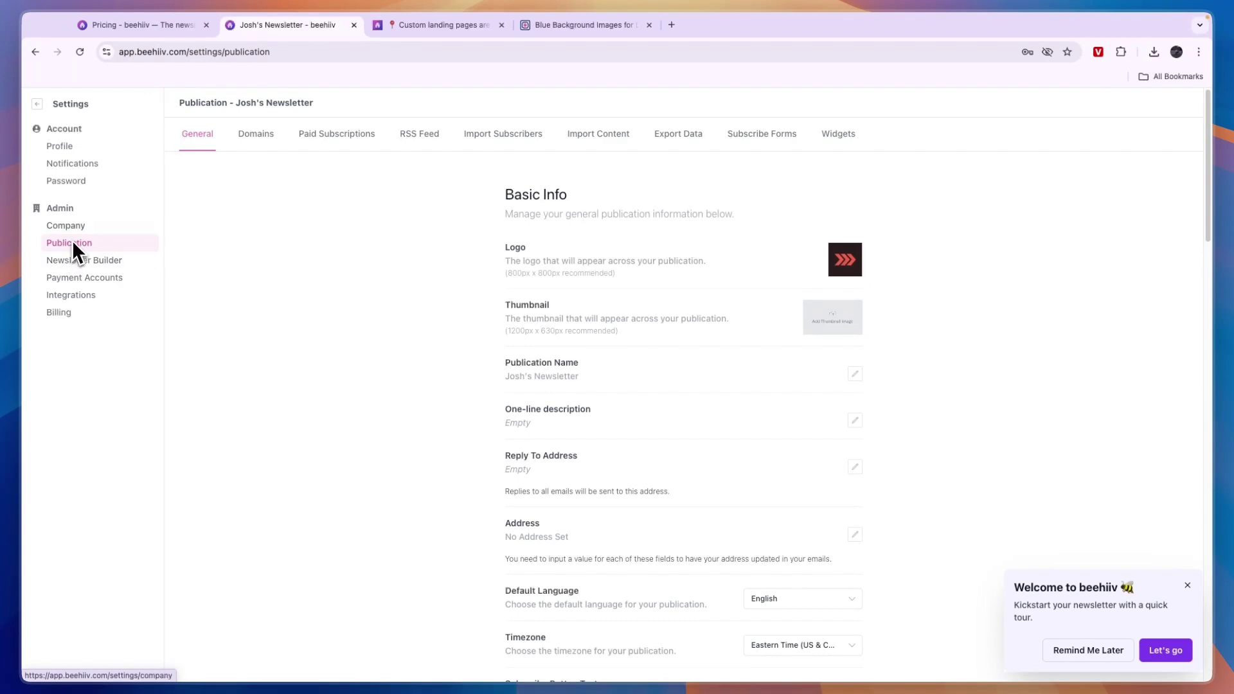
left_click(261, 136)
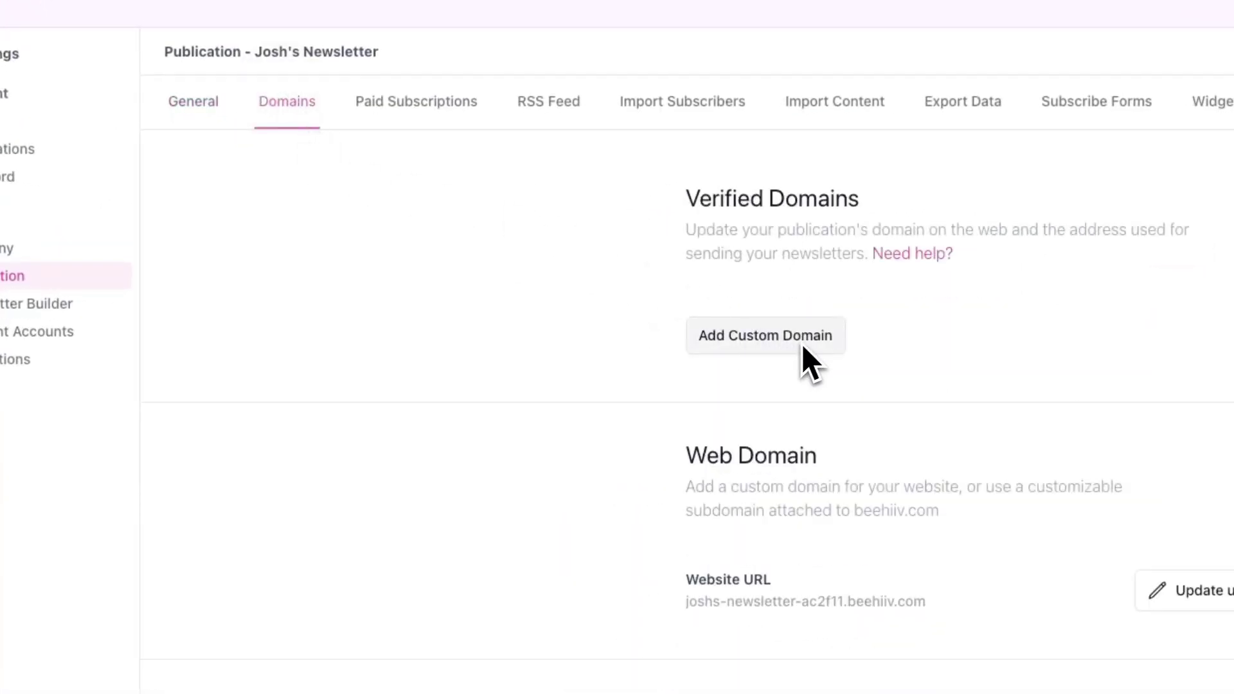
left_click(1150, 601)
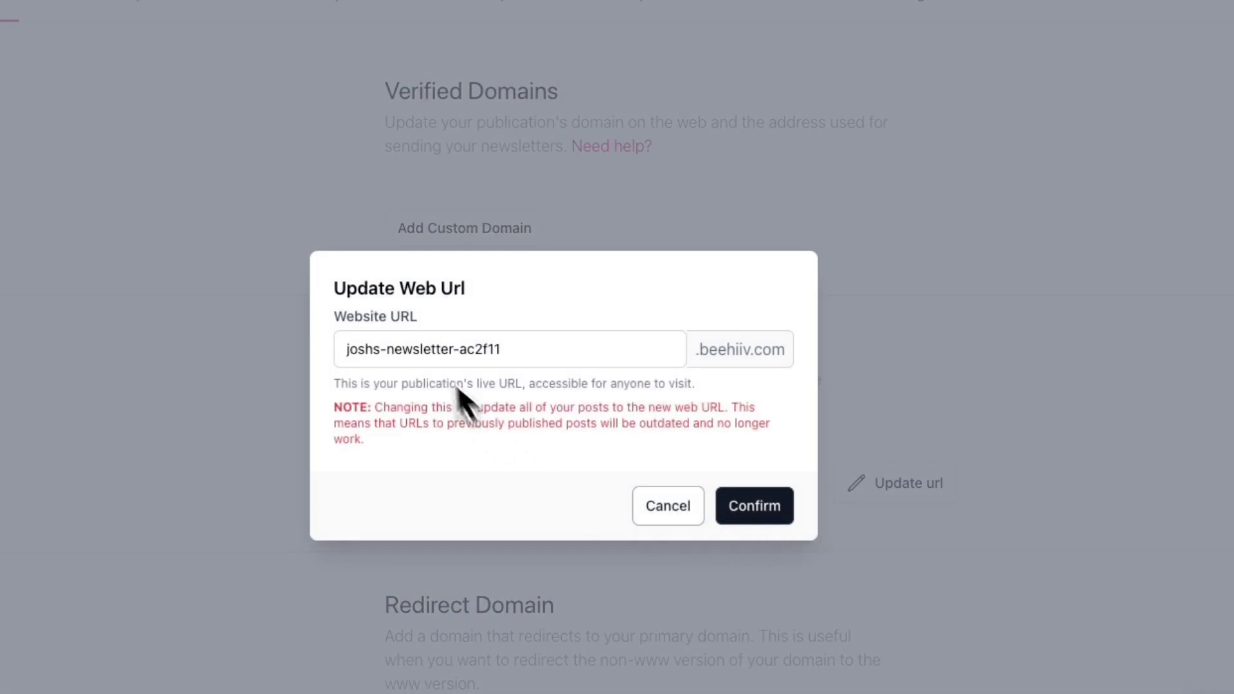
left_click(498, 350)
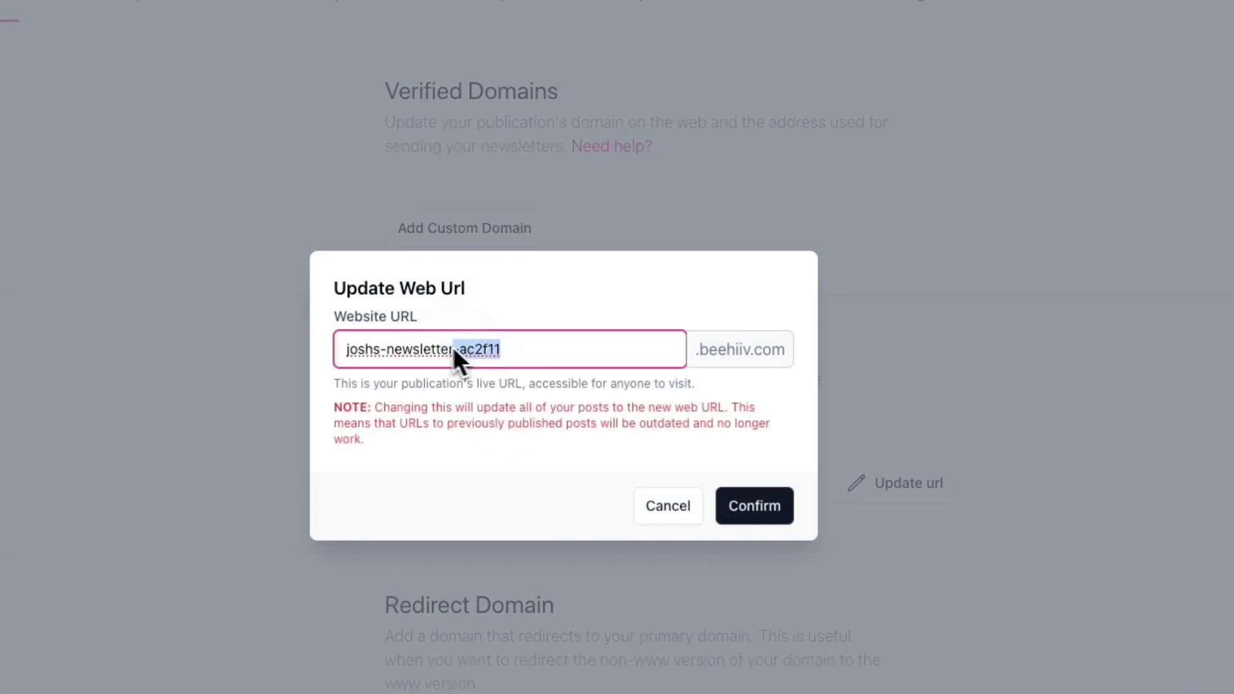
key("BackSpace")
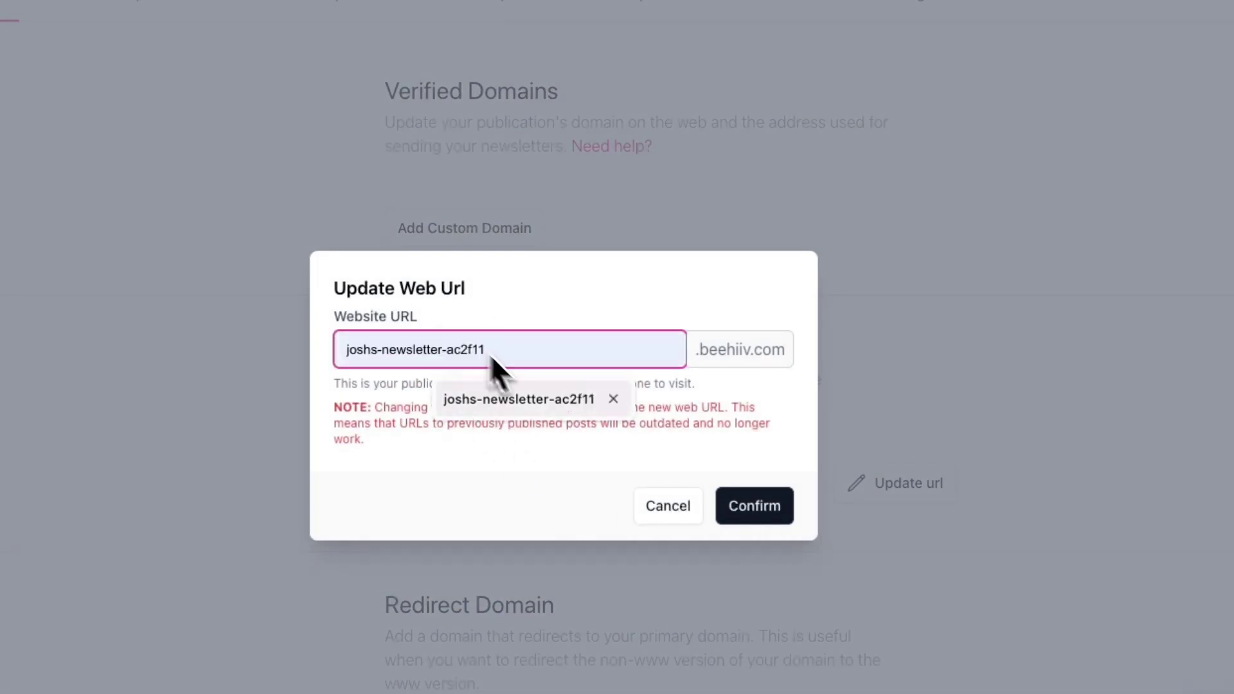
left_click(541, 495)
left_click(778, 511)
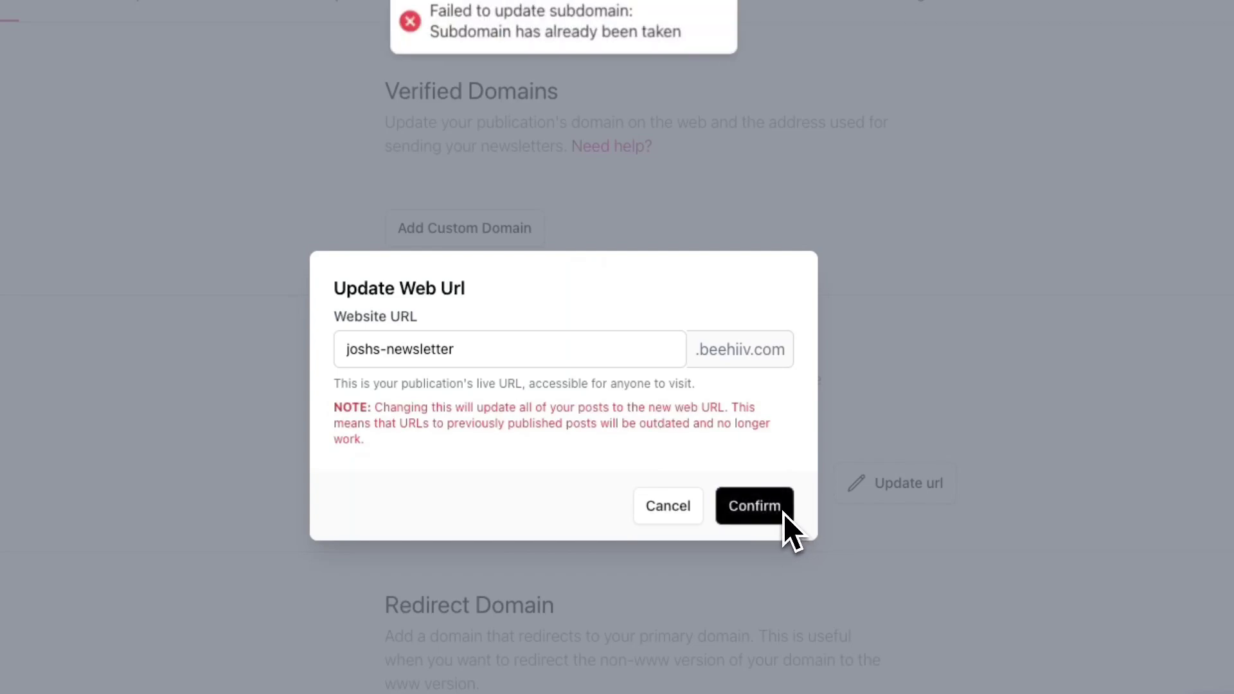
left_click(581, 241)
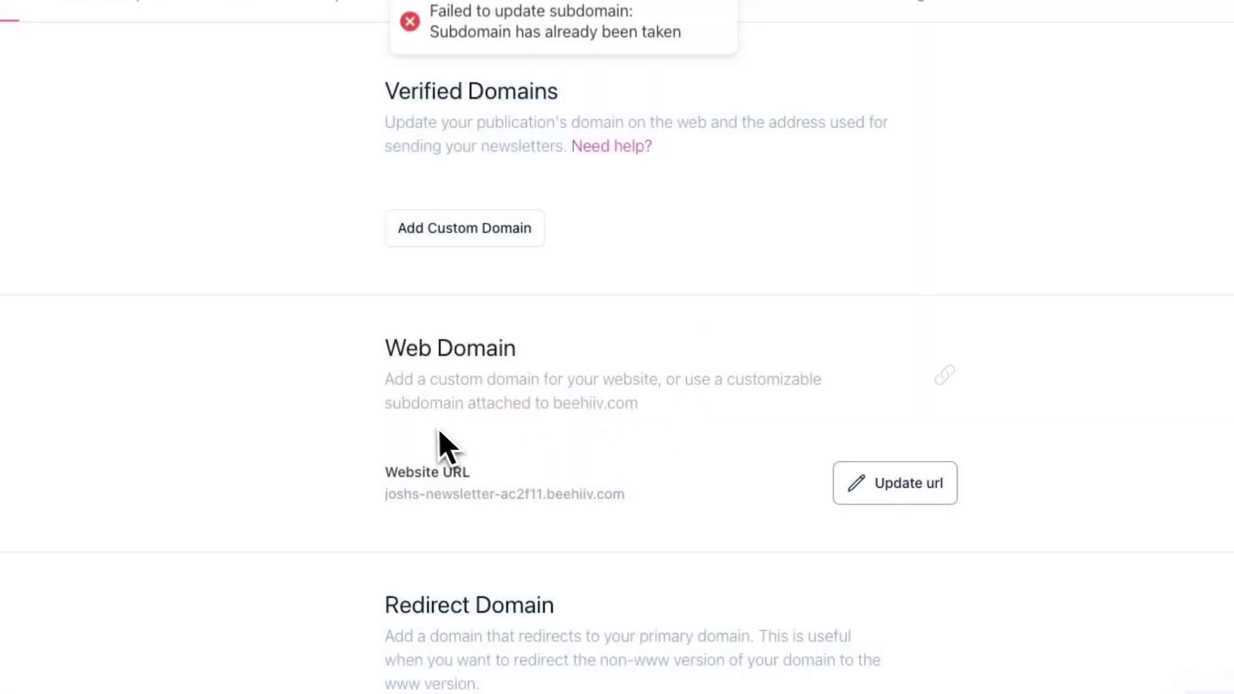
Open and close the Add Custom Domain panel, review Email Domain, then return to the dashboard
left_click(425, 255)
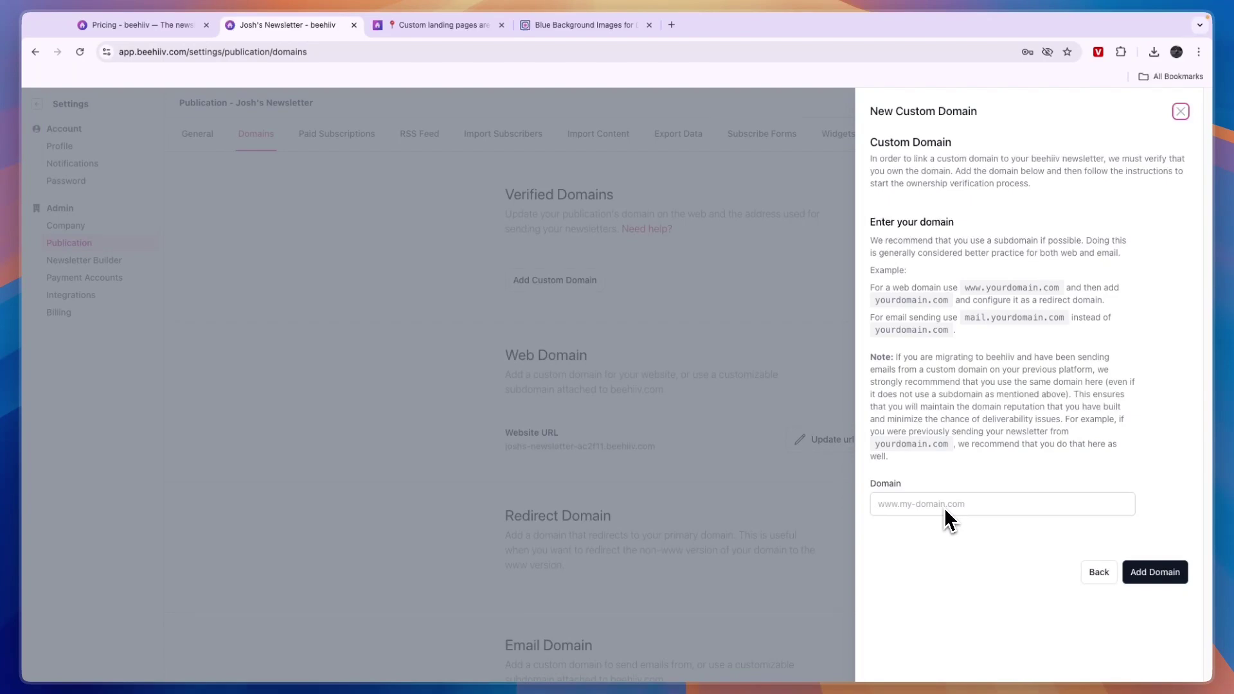
key("Escape")
scroll(581, 568, "down", 6)
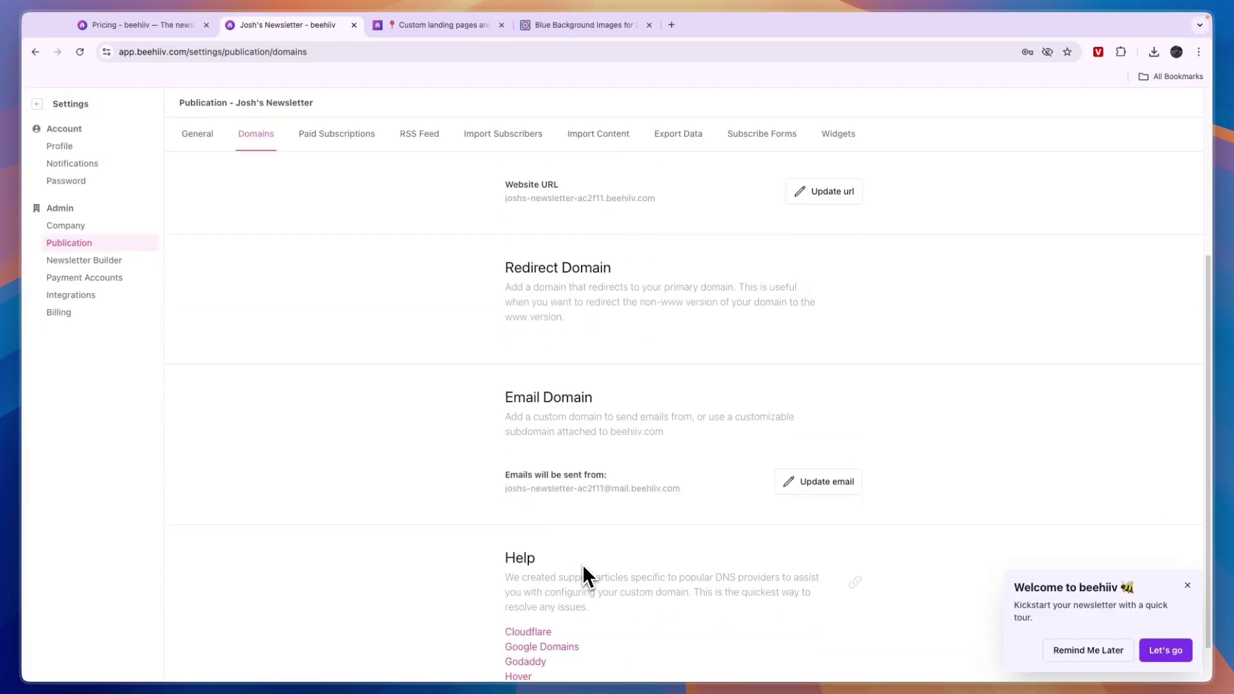
triple_click(507, 376)
scroll(339, 521, "up", 4)
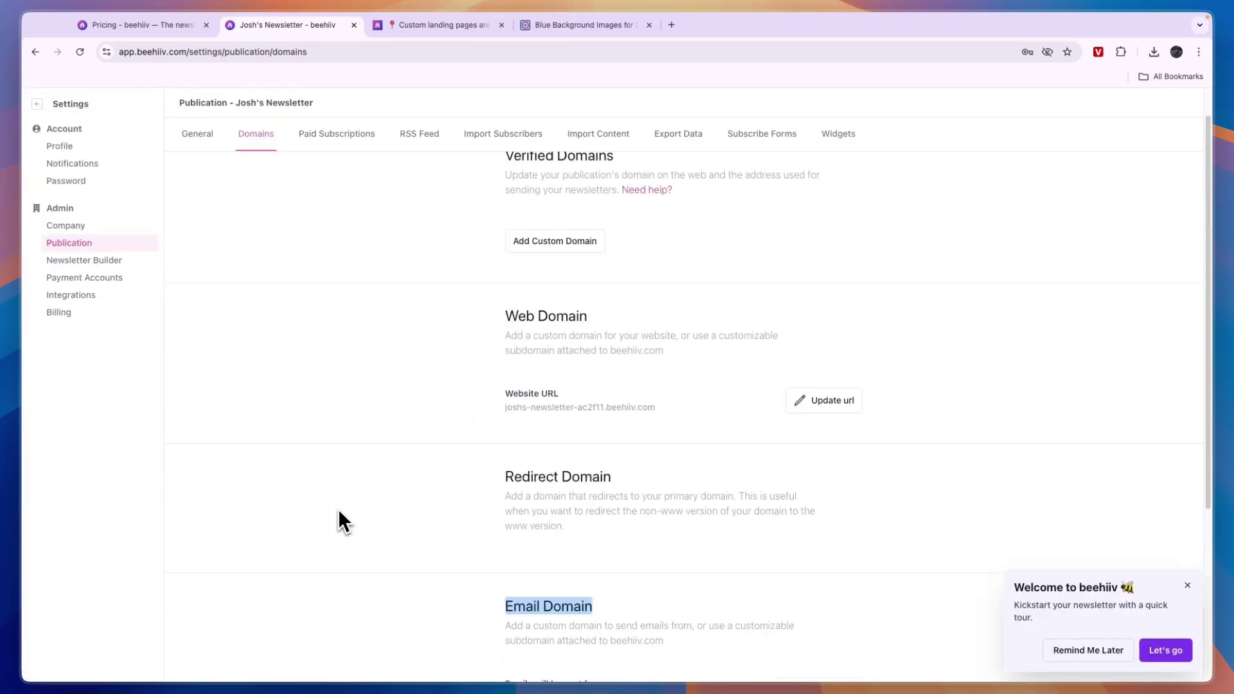
left_click(353, 517)
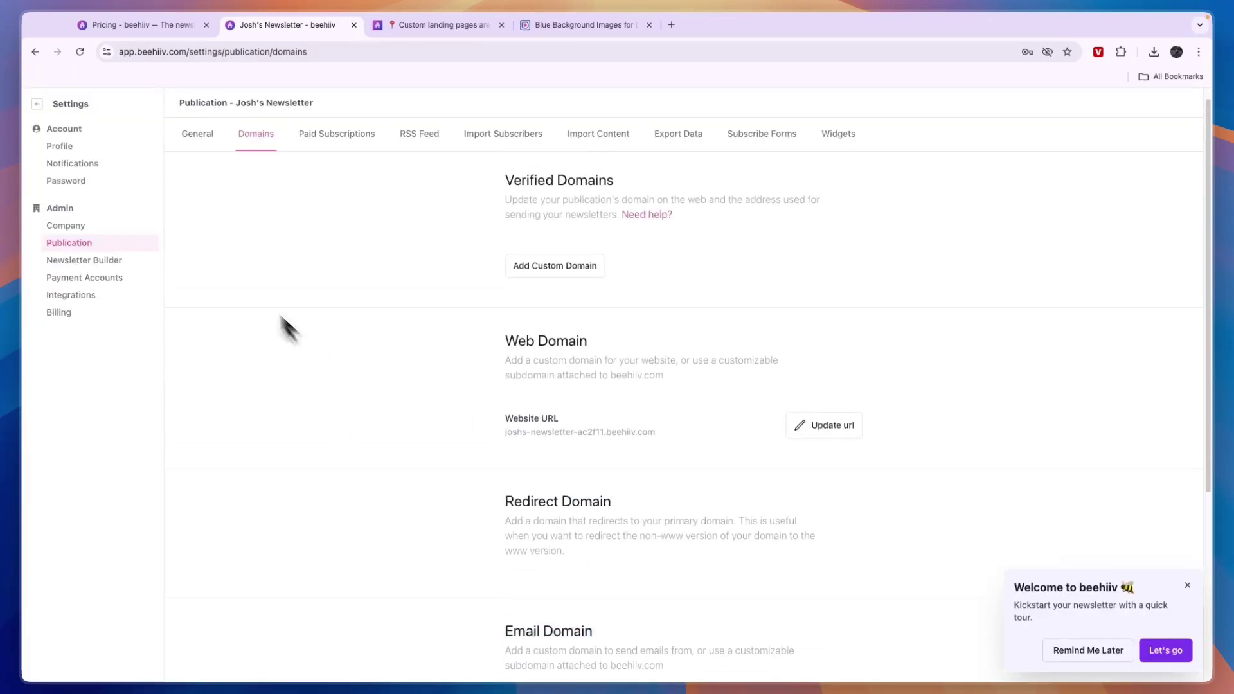
left_click(36, 105)
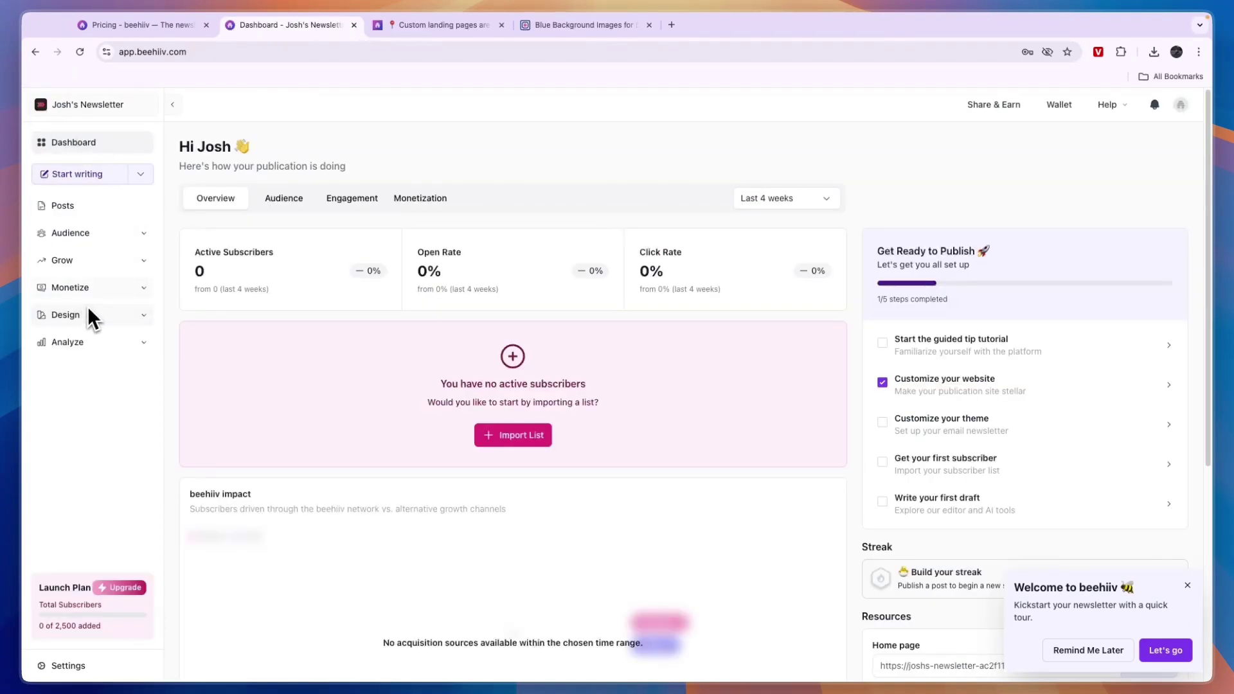
Reopen the Website Builder from the Design section of the sidebar
left_click(88, 306)
left_click(97, 379)
left_click(97, 338)
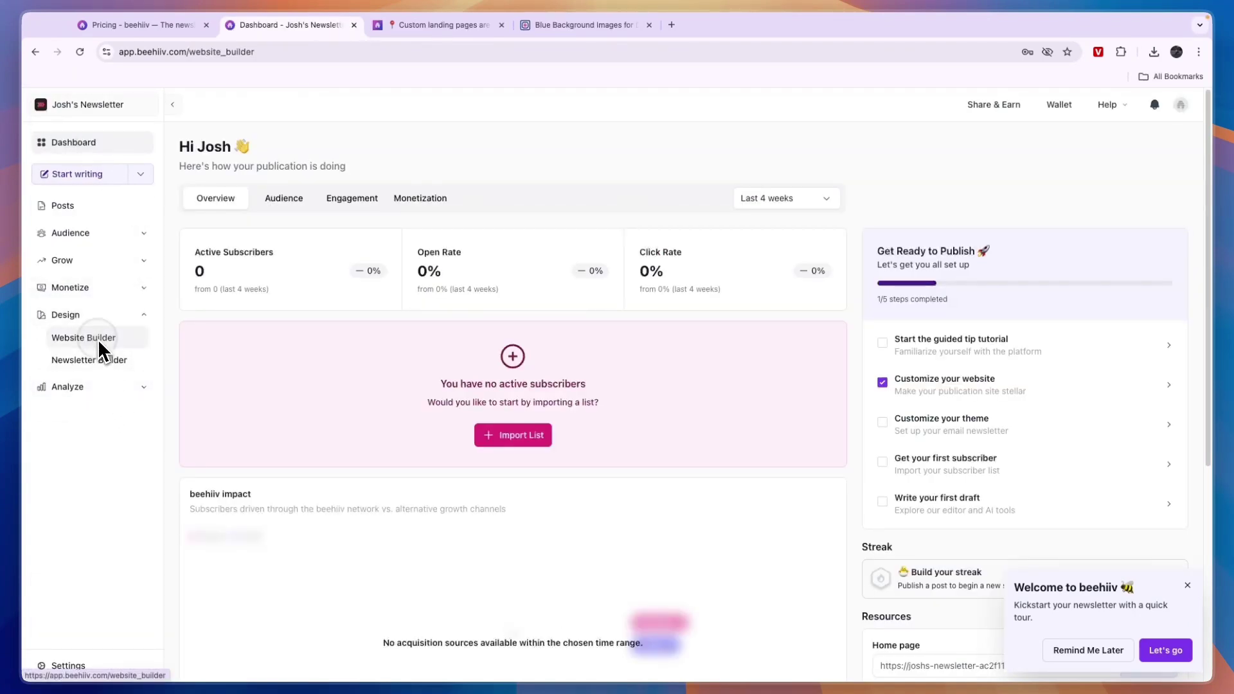
scroll(581, 413, "down", 3)
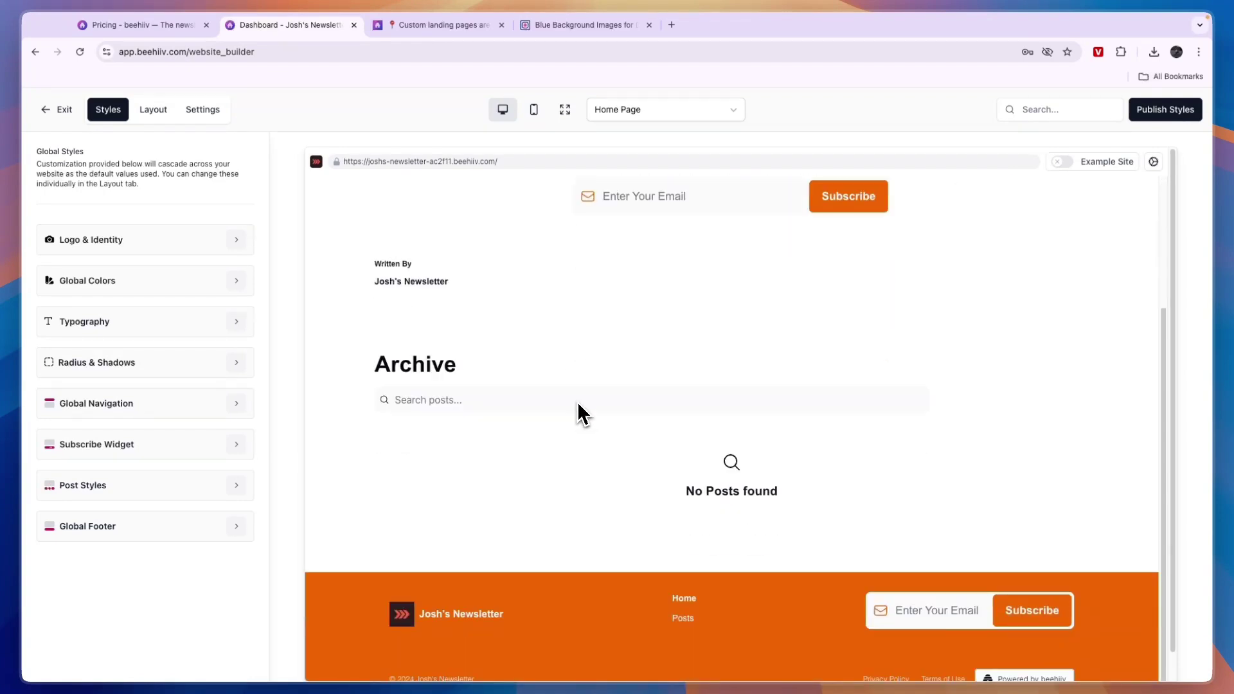
scroll(582, 413, "up", 3)
Preview the Home Page in mobile view, scrolling down to the orange footer with subscribe form
left_click(635, 114)
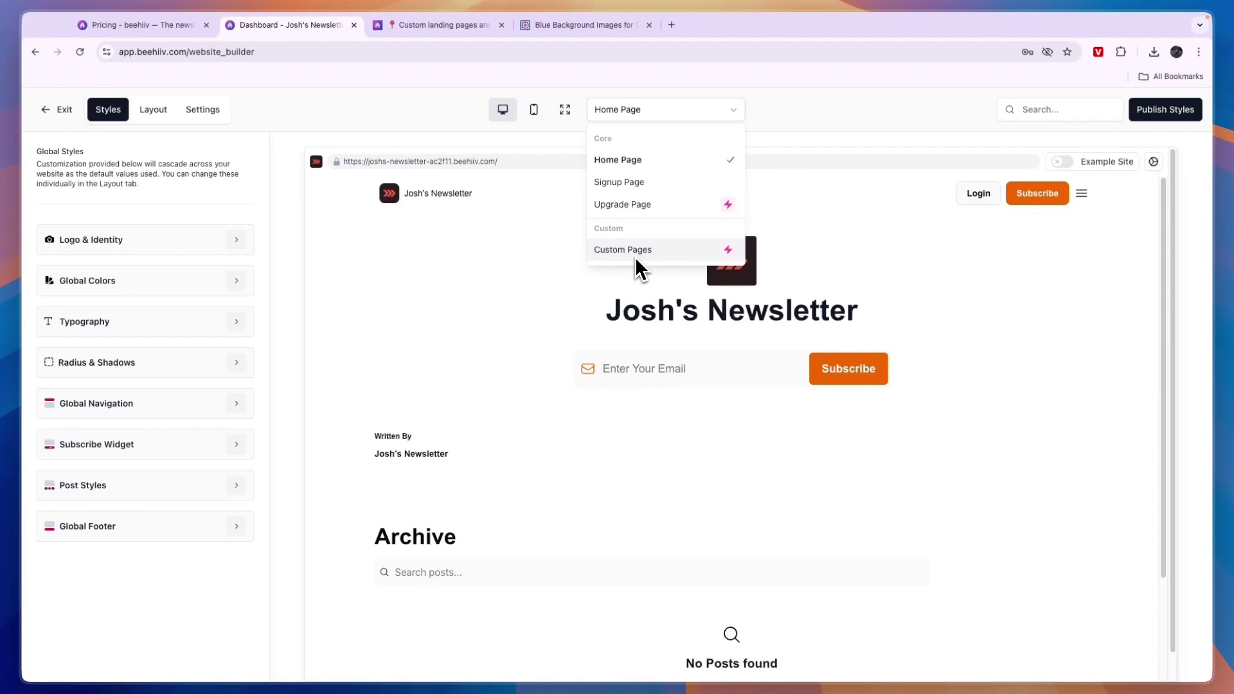
left_click(535, 111)
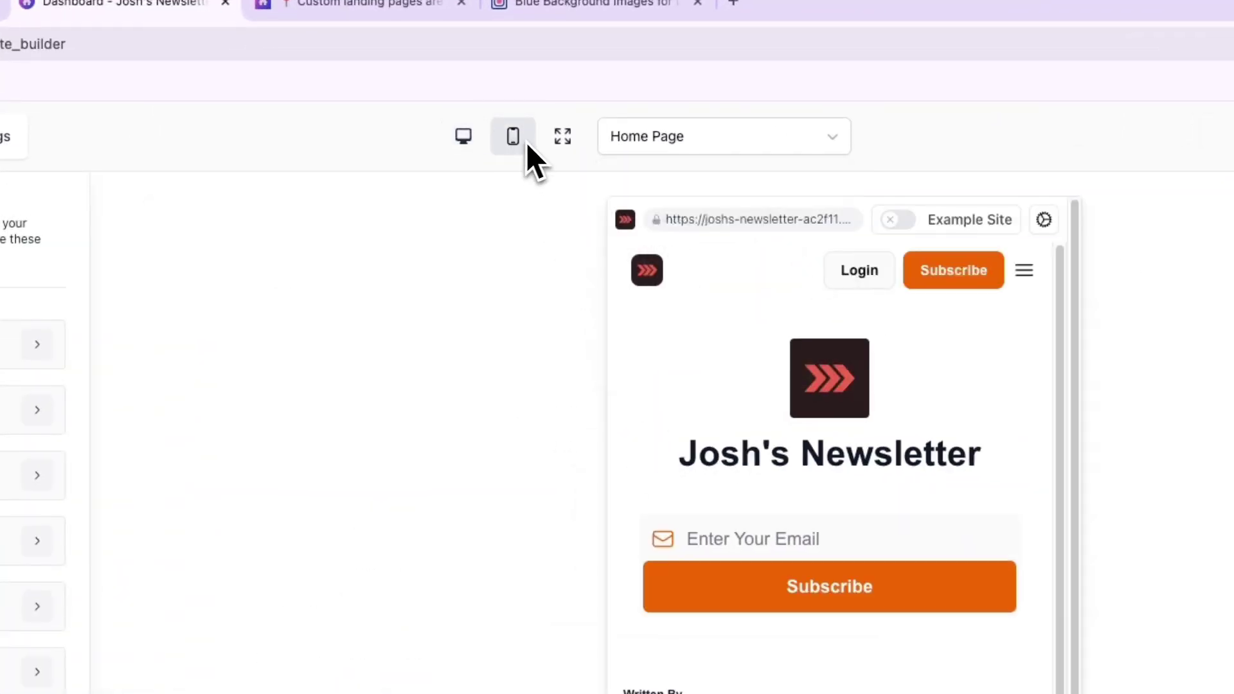
scroll(909, 626, "down", 5)
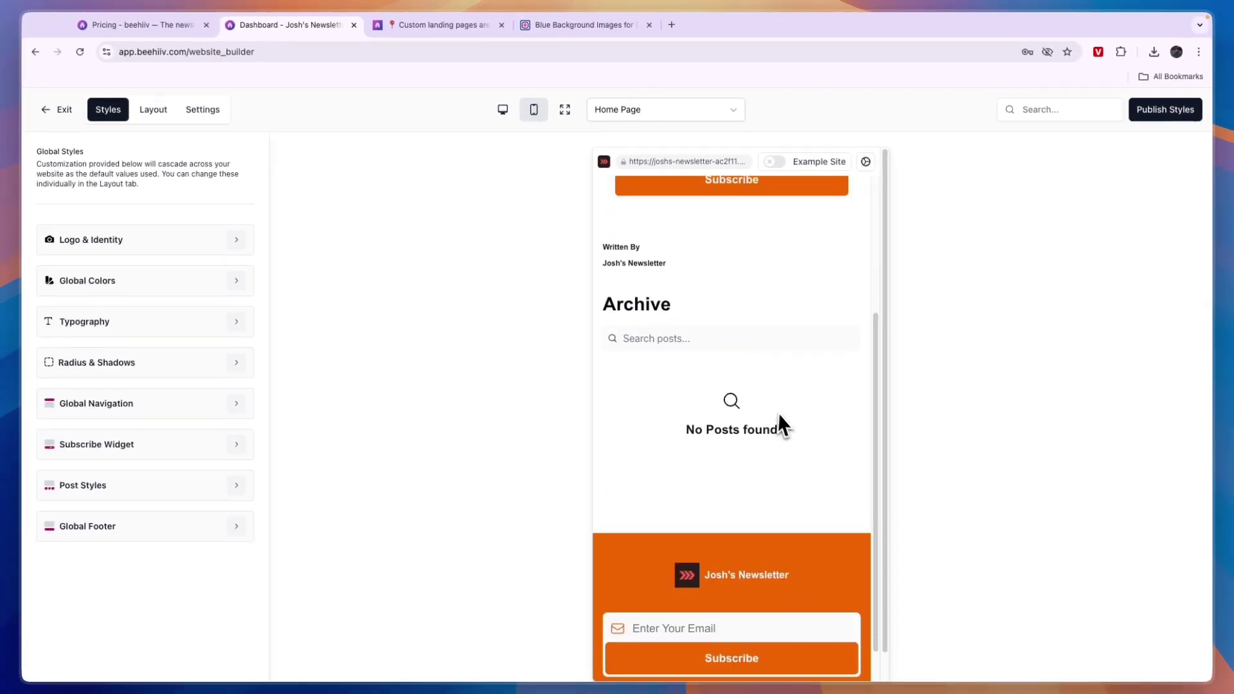
scroll(780, 426, "down", 1)
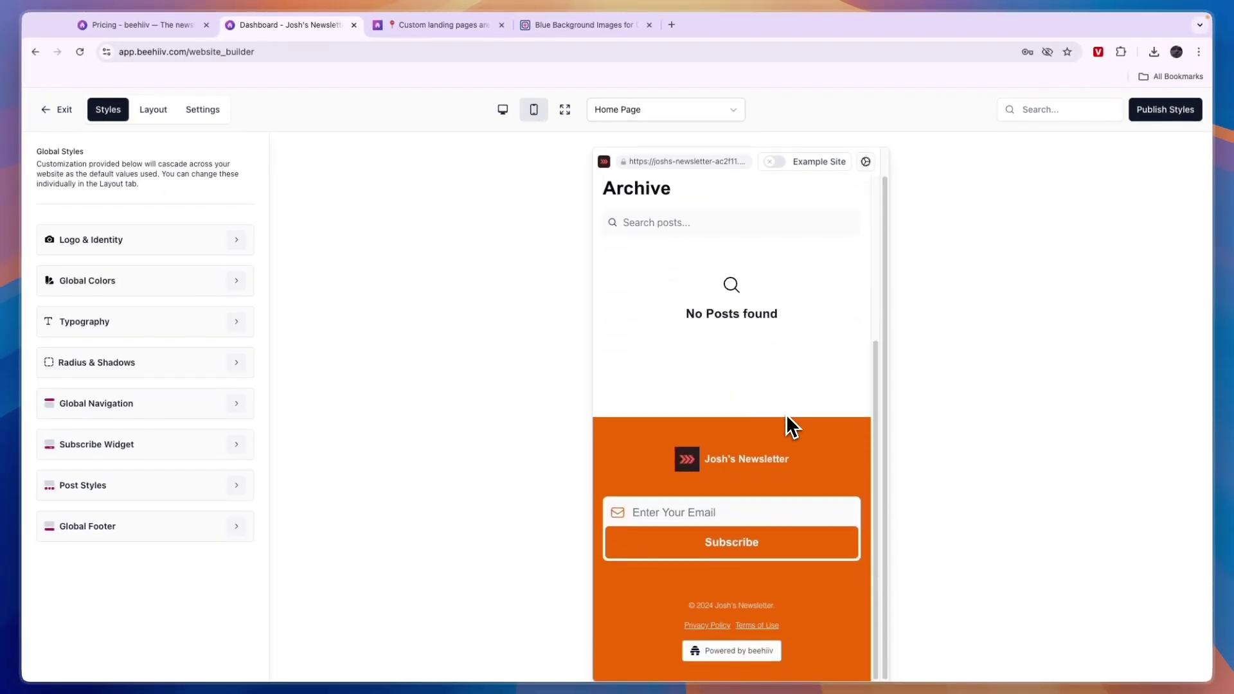